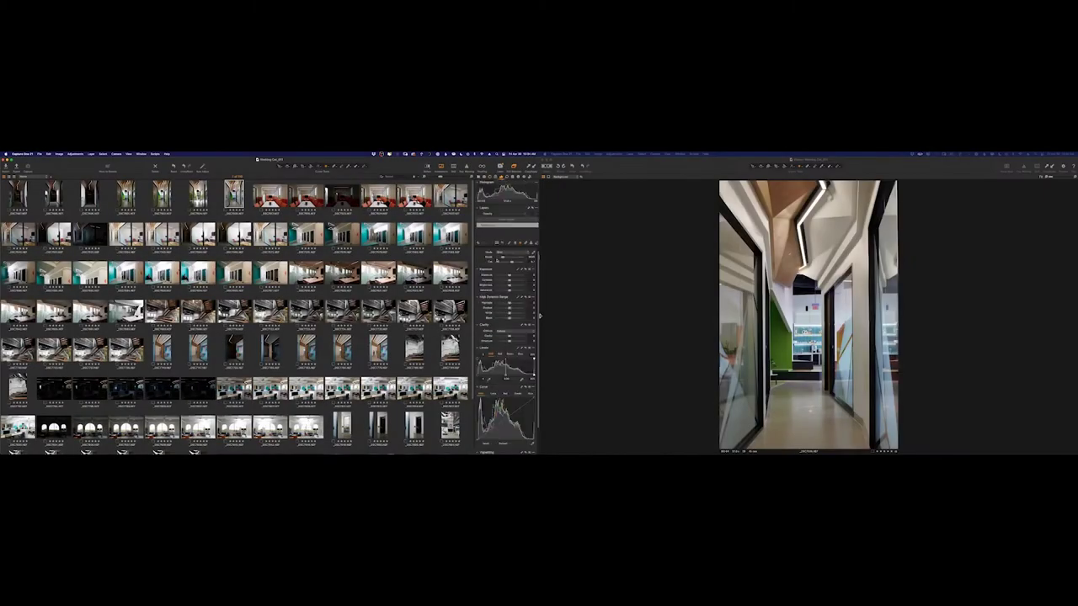
Raise the Shadows slider in the HDR Pro merge preview
{"action": "left_click_drag", "start_coordinate": [509, 308], "coordinate": [516, 308]}
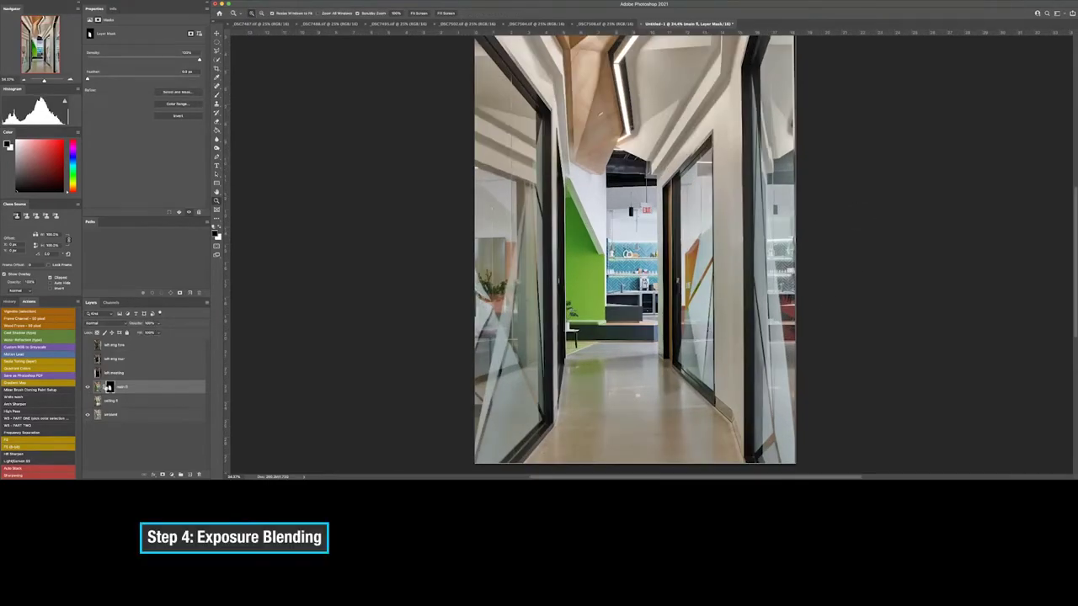
Inspect the main fl layer with its mask toggled, then paint its layer mask with the Brush
{"action": "left_click", "coordinate": [109, 386], "text": "shift"}
{"action": "left_click", "coordinate": [109, 386], "text": "shift"}
{"action": "left_click", "coordinate": [105, 384], "text": "shift"}
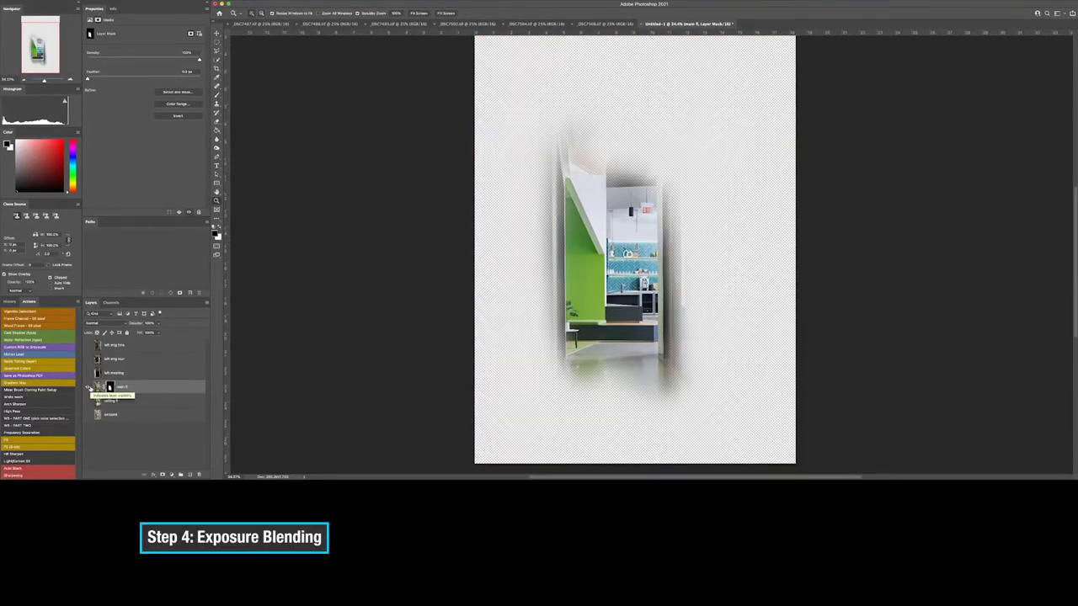
{"action": "left_click", "coordinate": [108, 386], "text": "shift"}
{"action": "key", "text": "b"}
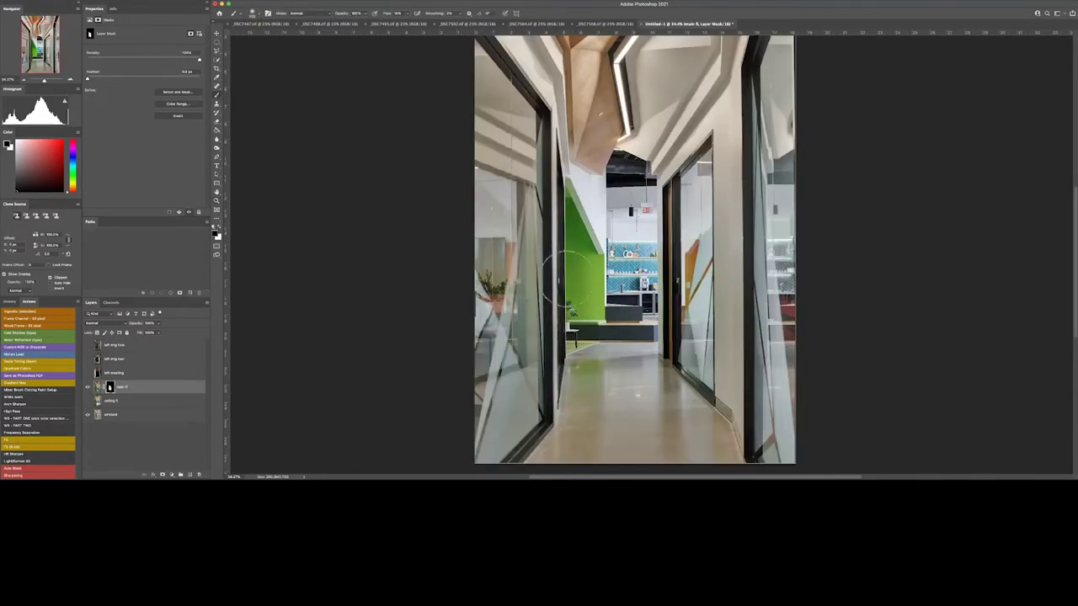
{"action": "left_click", "coordinate": [87, 387]}
{"action": "left_click", "coordinate": [88, 387]}
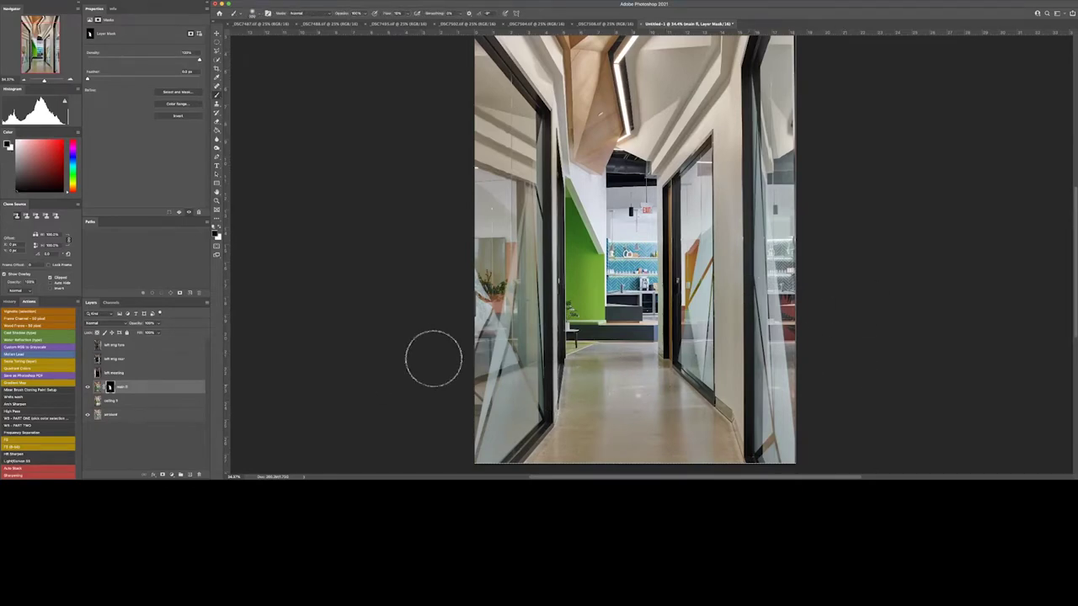
Draw a Pen path along the left wall and select the left meeting layer
{"action": "key", "text": "p"}
{"action": "scroll", "coordinate": [433, 355], "scroll_direction": "up", "scroll_amount": 3}
{"action": "left_click", "coordinate": [532, 212]}
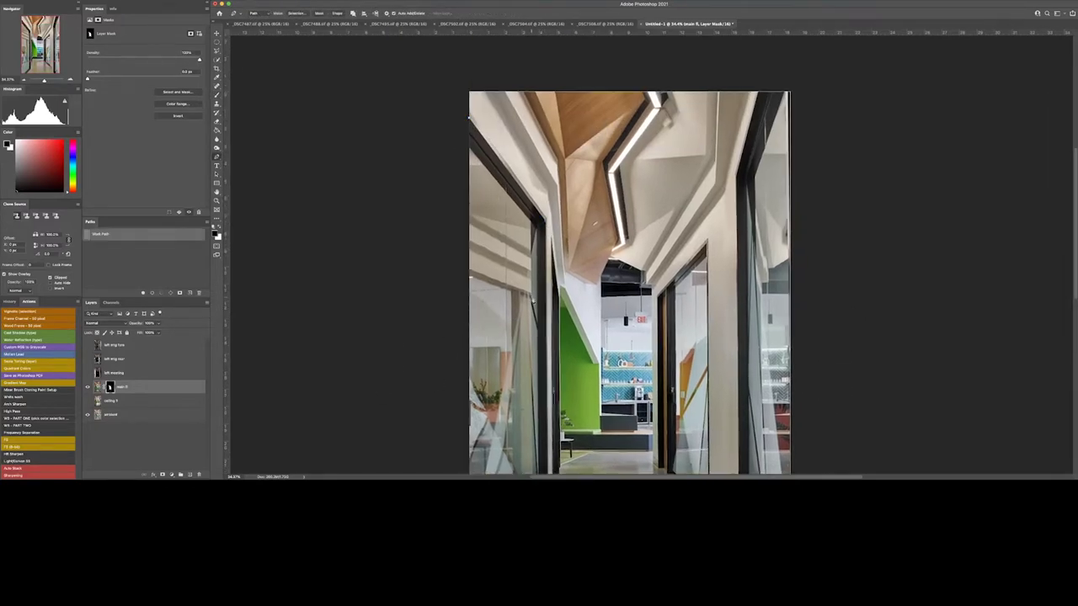
{"action": "scroll", "coordinate": [571, 347], "scroll_direction": "down", "scroll_amount": 5}
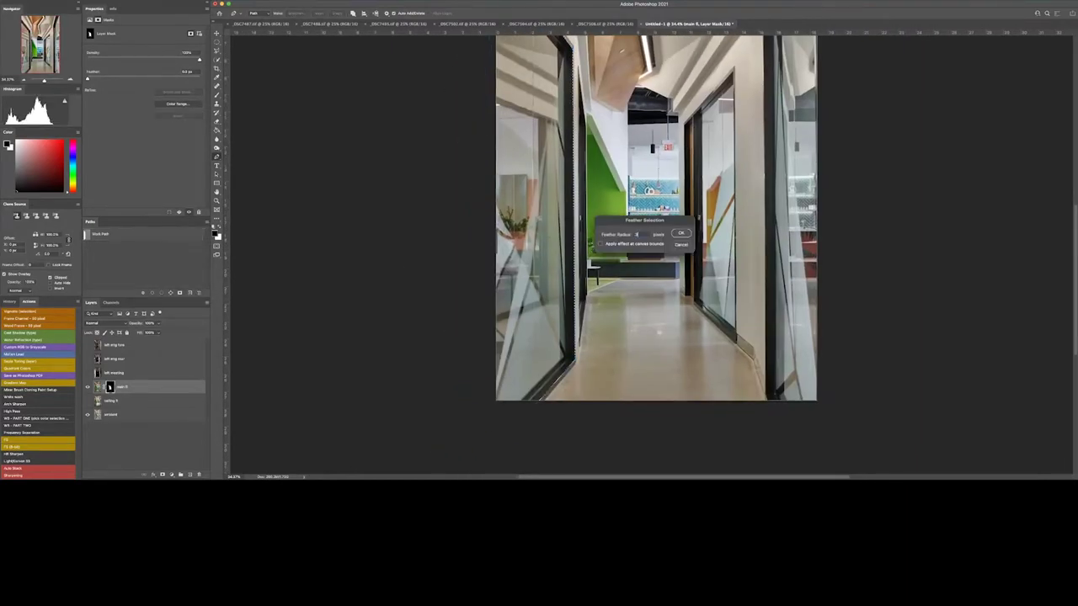
{"action": "left_click", "coordinate": [118, 372]}
{"action": "key", "text": "ctrl+plus"}
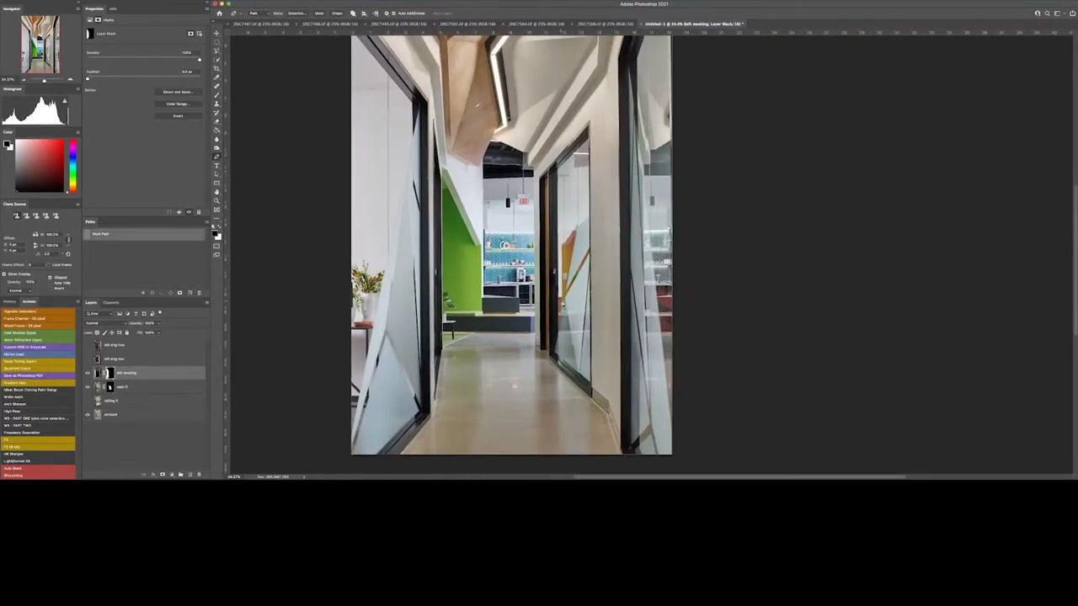
Select the left mtg rear layer and turn on the left mtg fore layer
{"action": "key", "text": "ctrl+plus"}
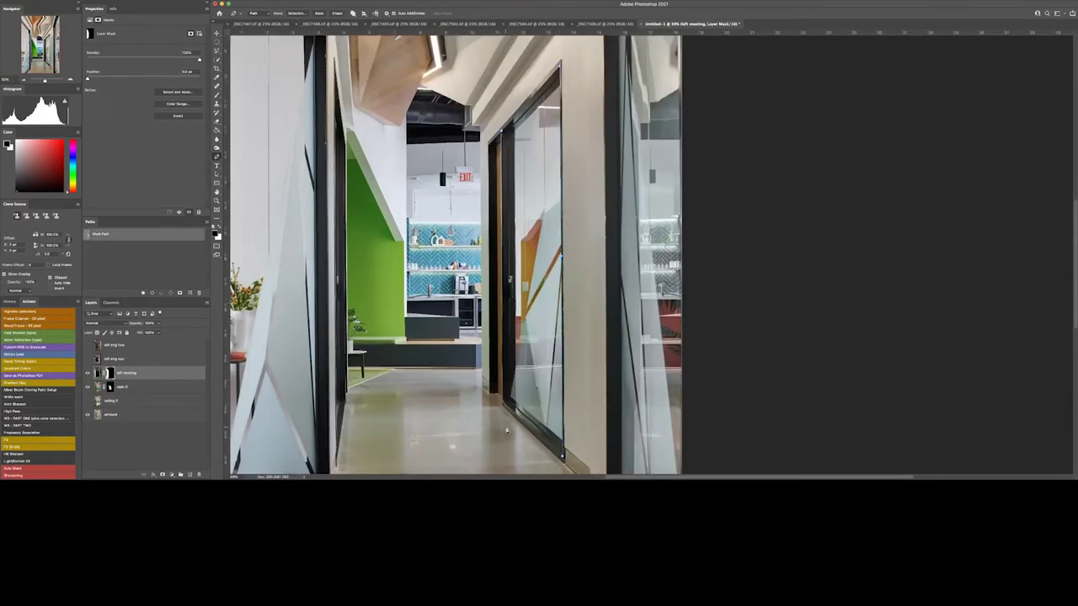
{"action": "key", "text": "alt+bracketright"}
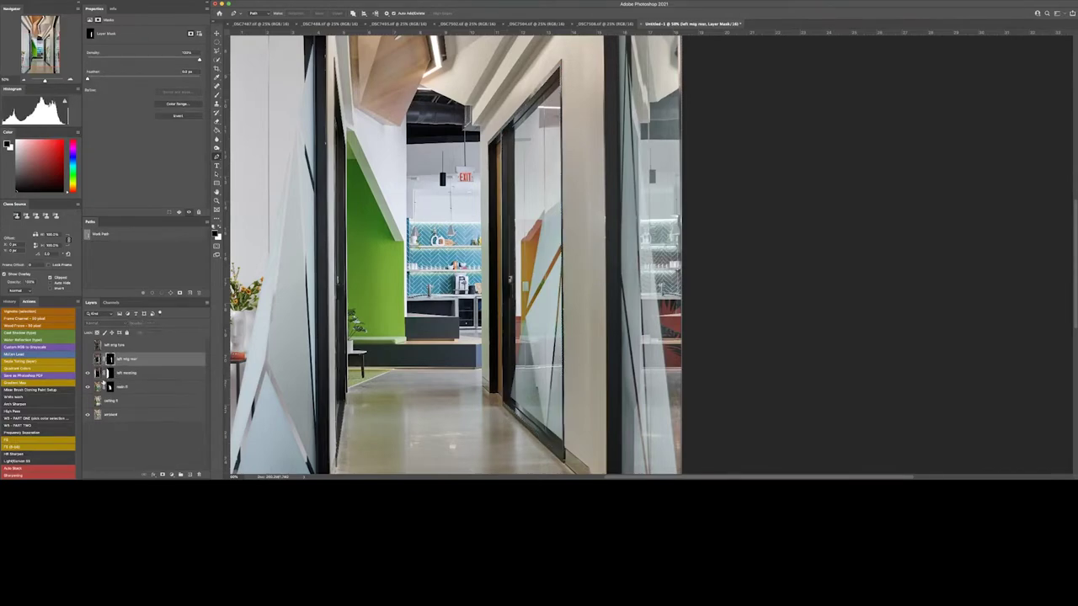
{"action": "key", "text": "ctrl+plus"}
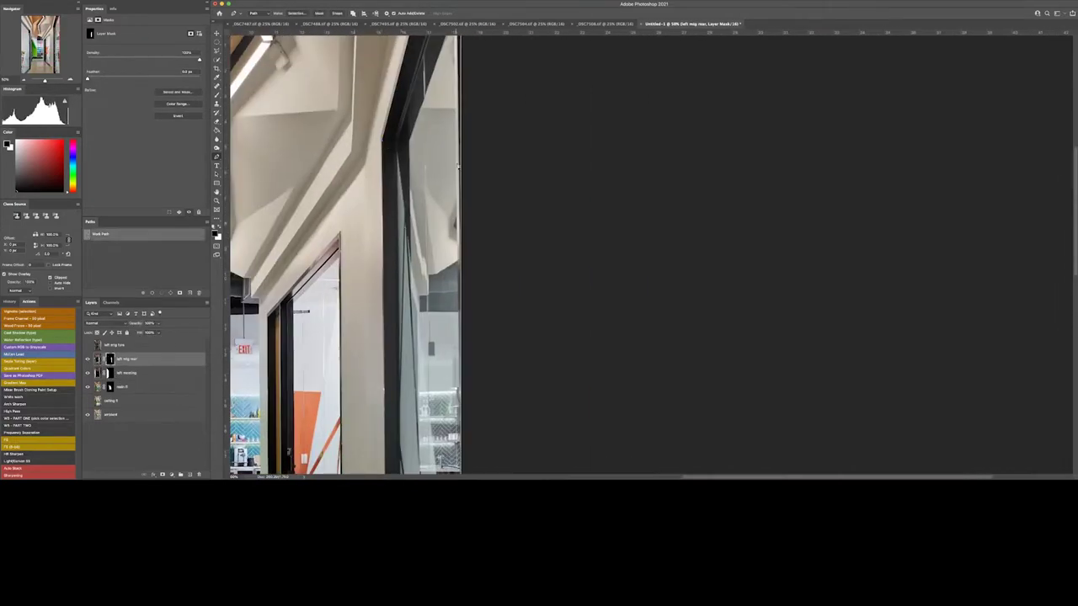
{"action": "scroll", "coordinate": [506, 395], "scroll_direction": "down", "scroll_amount": 10}
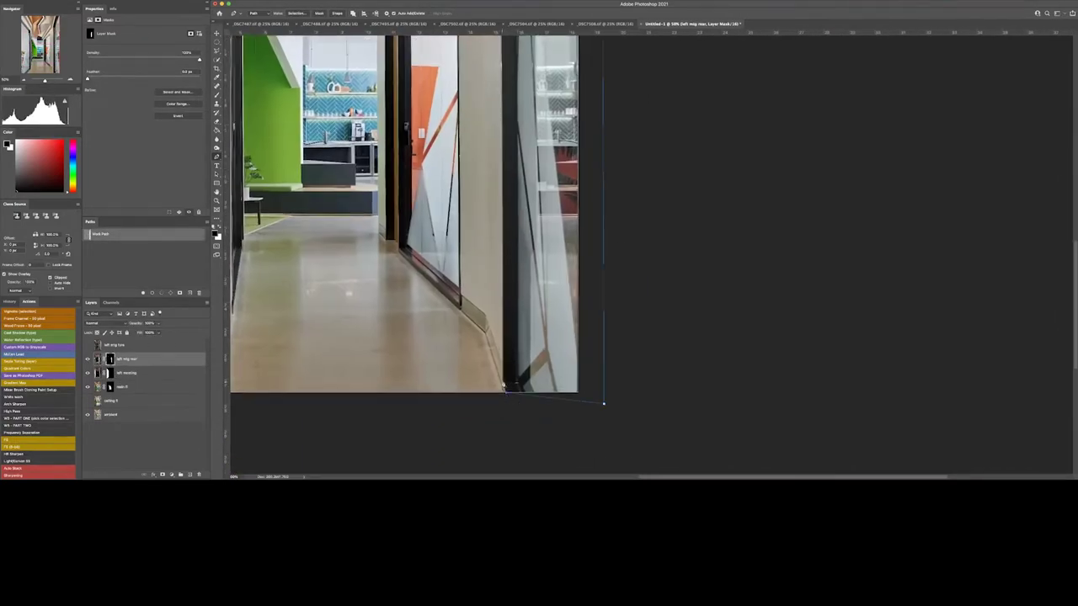
{"action": "scroll", "coordinate": [505, 400], "scroll_direction": "up", "scroll_amount": 5}
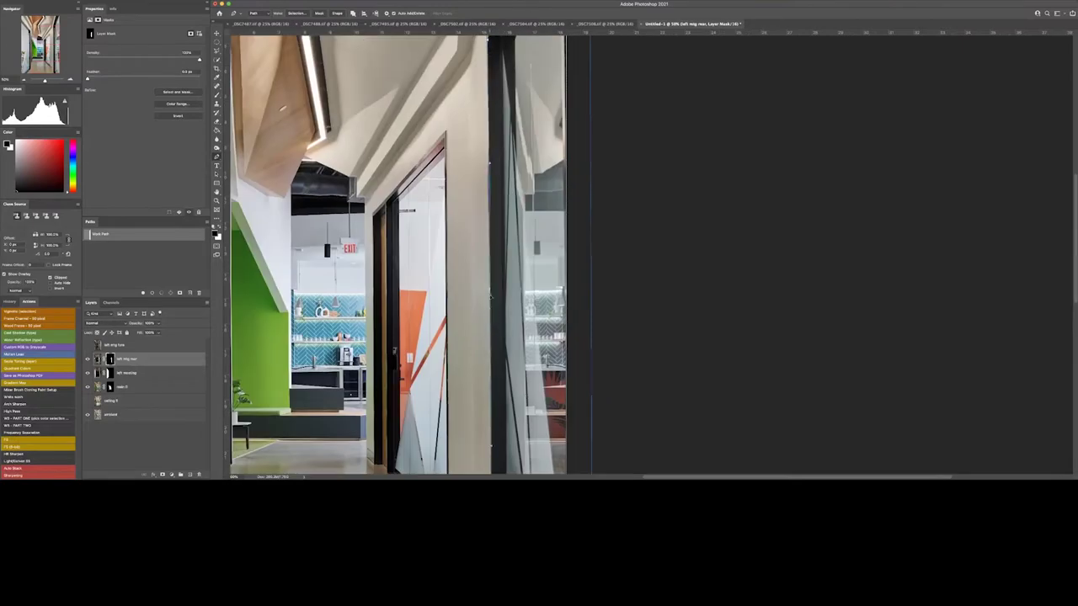
{"action": "left_click", "coordinate": [88, 346]}
{"action": "key", "text": "alt+bracketright"}
{"action": "key", "text": "ctrl+minus"}
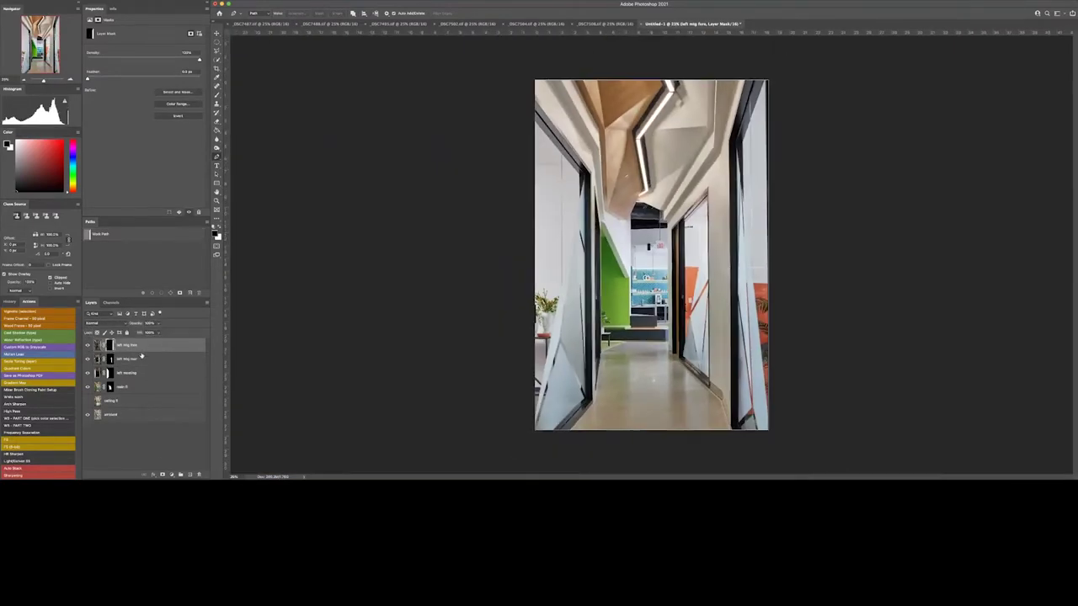
Duplicate left mtg rear with a black mask, delete that copy, and move ceiling to the top
{"action": "key", "text": "alt+bracketleft"}
{"action": "key", "text": "ctrl+j"}
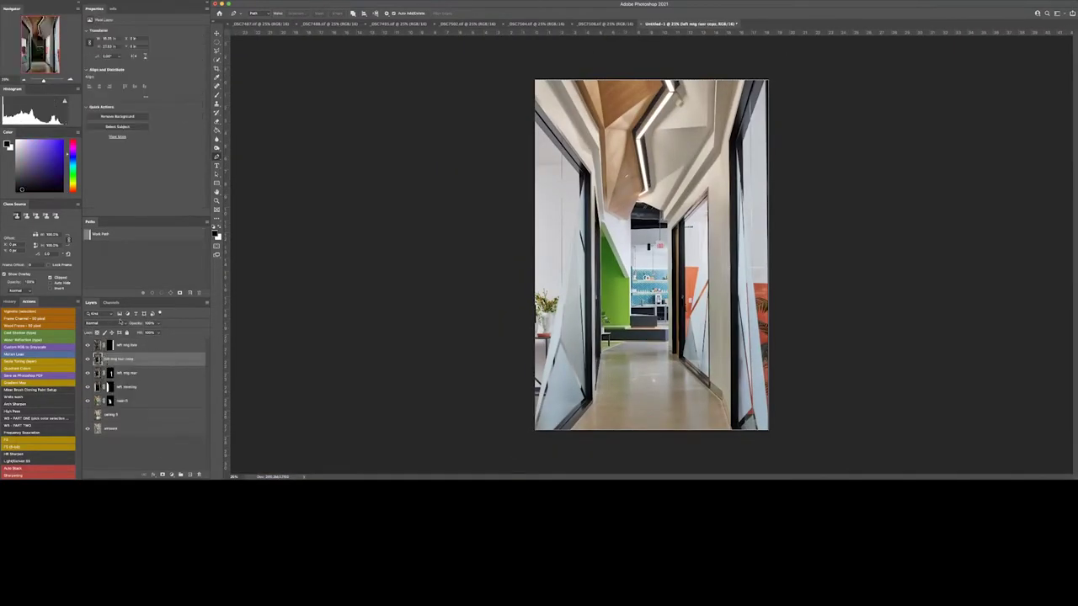
{"action": "left_click", "coordinate": [163, 474], "text": "alt"}
{"action": "key", "text": "b"}
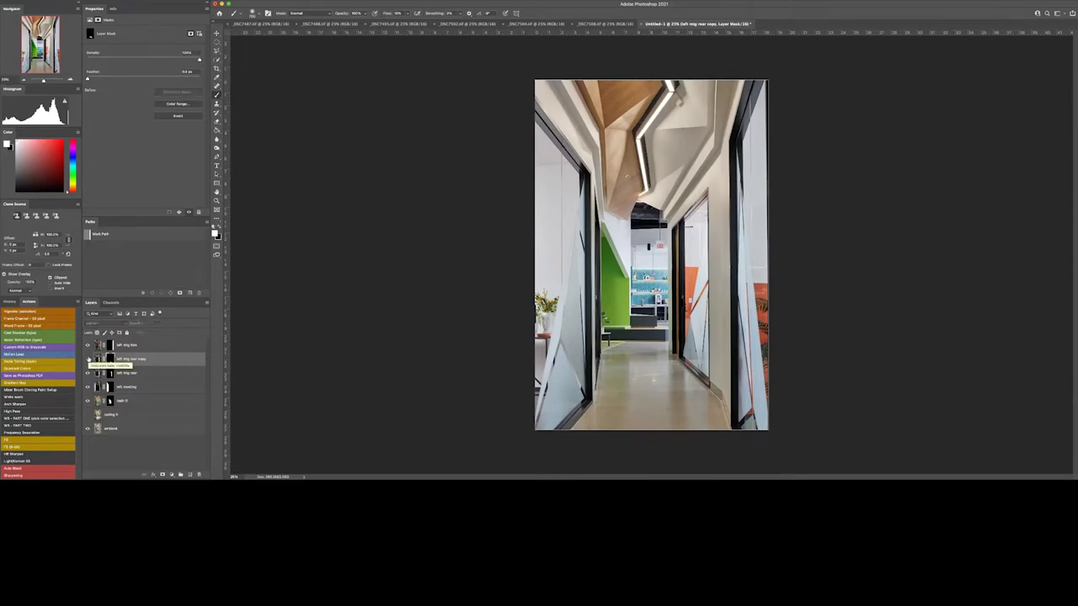
{"action": "left_click_drag", "start_coordinate": [94, 360], "coordinate": [199, 474]}
{"action": "left_click_drag", "start_coordinate": [118, 401], "coordinate": [87, 346]}
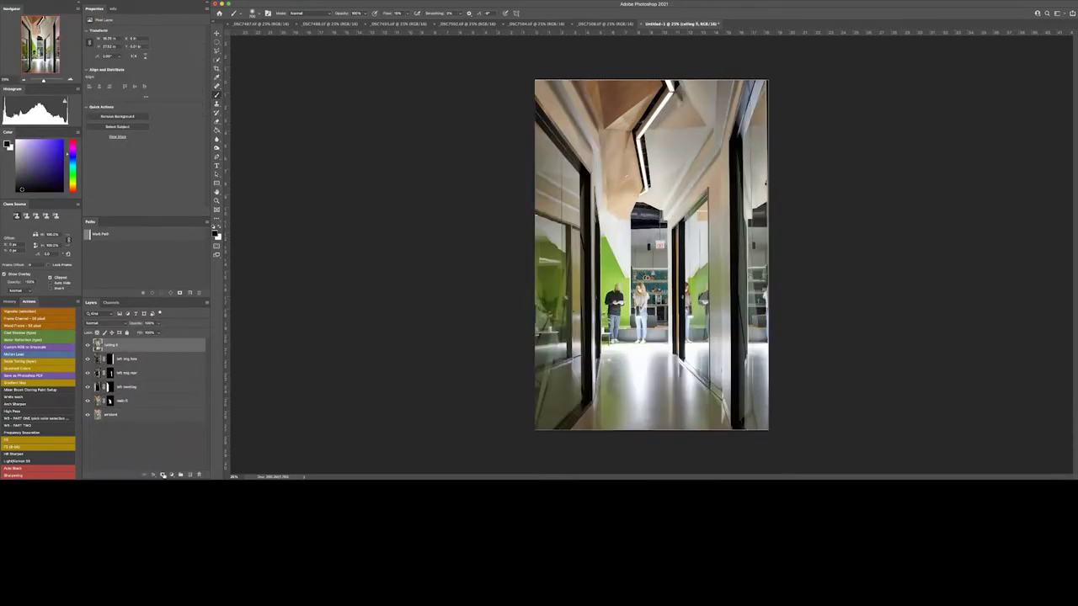
Add a black mask to the ceiling layer and paint the ceiling exposure back in
{"action": "left_click", "coordinate": [162, 474], "text": "alt"}
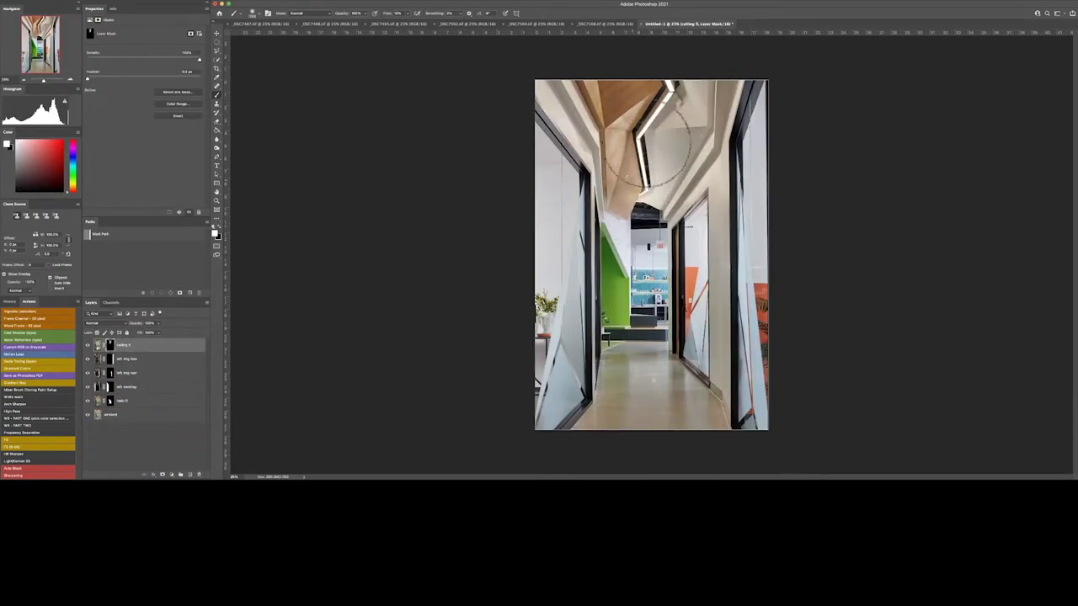
{"action": "mouse_move", "coordinate": [648, 145]}
{"action": "left_mouse_down"}
{"action": "mouse_move", "coordinate": [625, 217]}
{"action": "mouse_move", "coordinate": [592, 215]}
{"action": "mouse_move", "coordinate": [686, 173]}
{"action": "mouse_move", "coordinate": [764, 157]}
{"action": "left_mouse_up"}
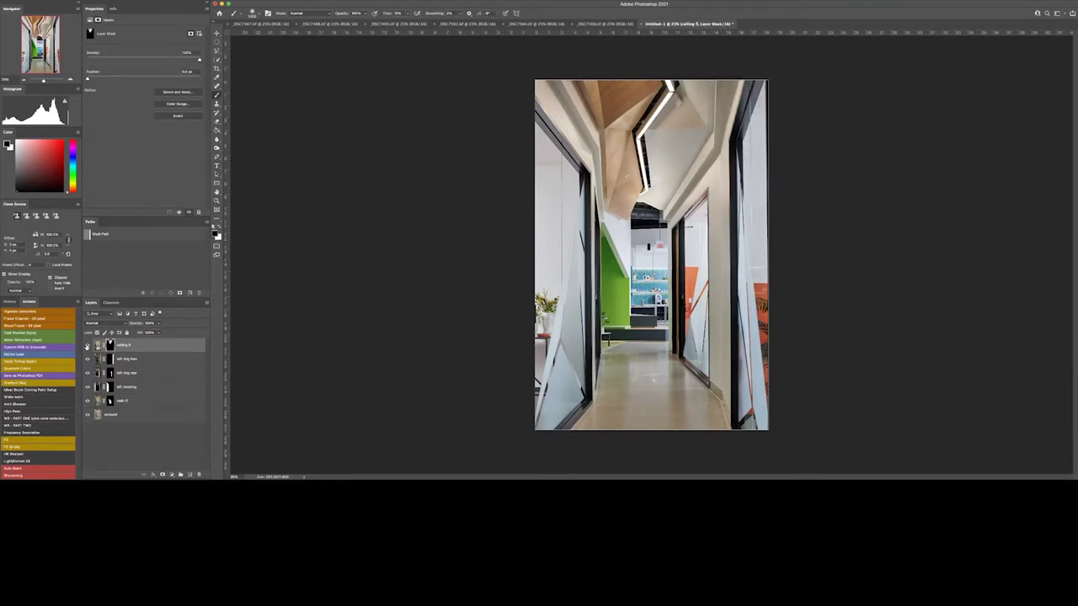
{"action": "left_click", "coordinate": [86, 346], "text": "alt"}
{"action": "key", "text": "p"}
{"action": "key", "text": "ctrl+plus"}
{"action": "key", "text": "ctrl+plus"}
{"action": "key", "text": "ctrl+plus"}
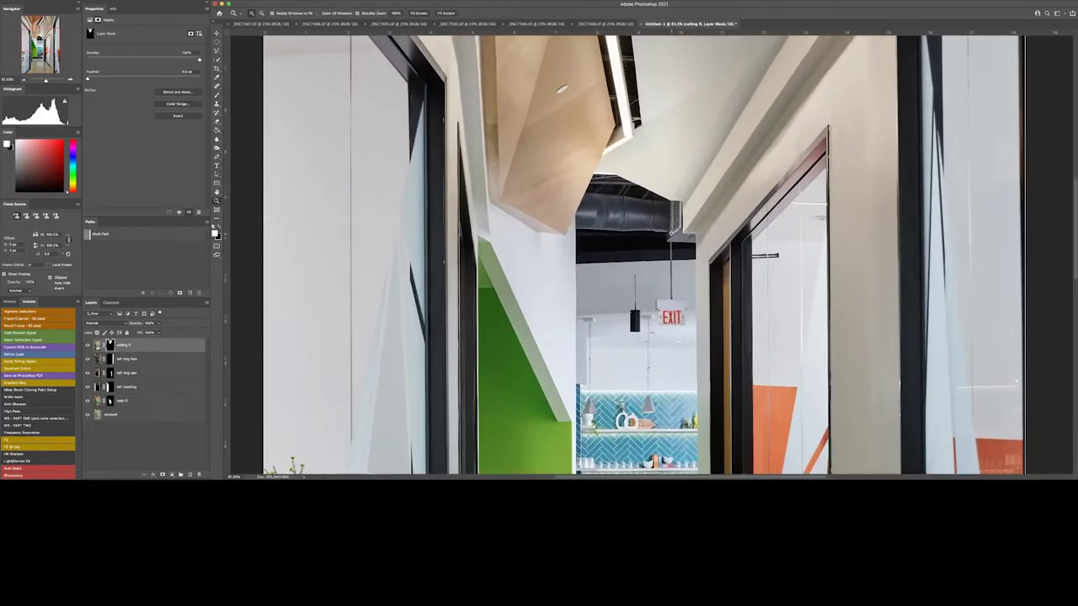
{"action": "left_click", "coordinate": [579, 217]}
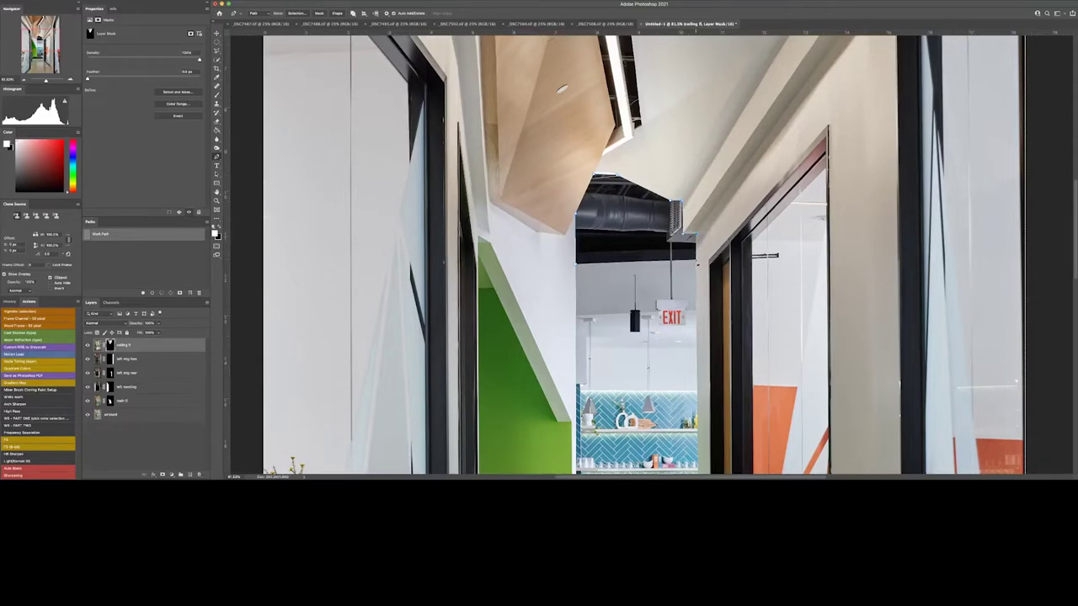
{"action": "key", "text": "b"}
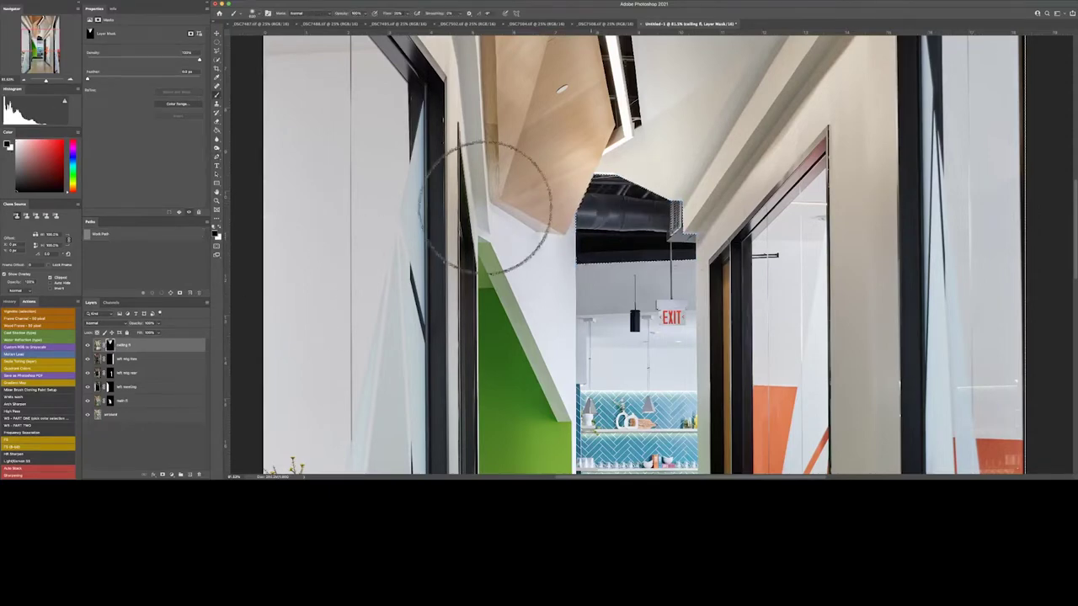
{"action": "key", "text": "ctrl+minus"}
{"action": "key", "text": "ctrl+minus"}
{"action": "key", "text": "ctrl+minus"}
Compare the composite with the ceiling layer toggled and paint it into the upper ceiling
{"action": "left_click", "coordinate": [87, 345]}
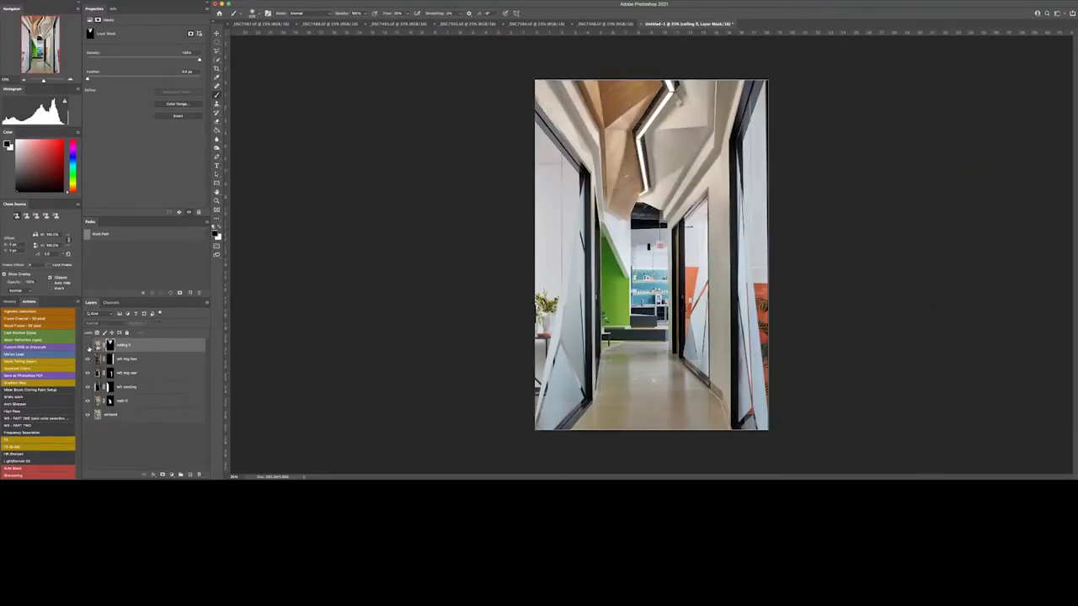
{"action": "left_click", "coordinate": [87, 345]}
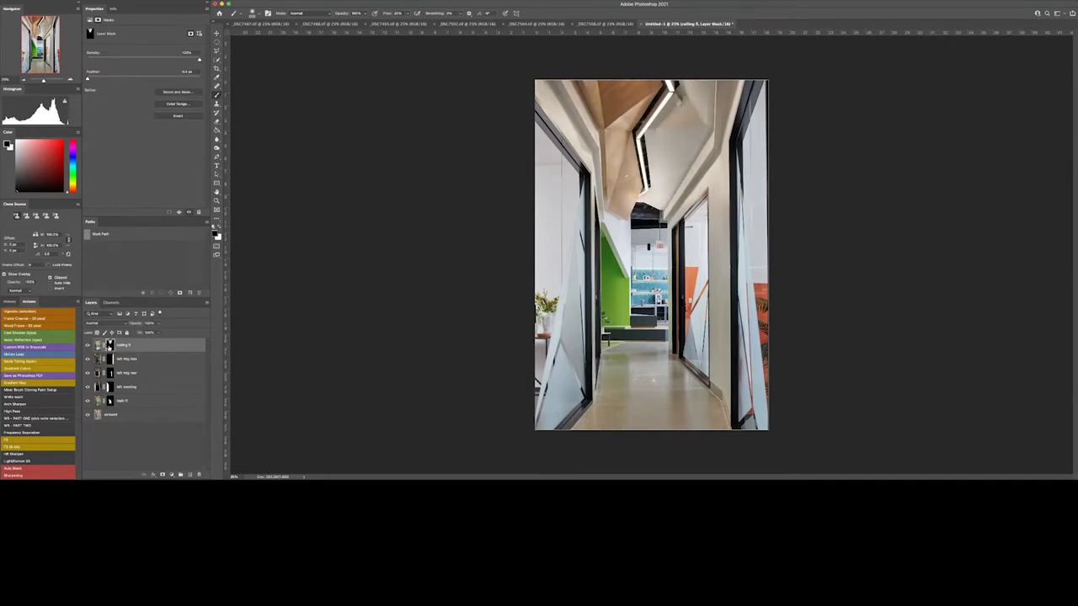
{"action": "left_click", "coordinate": [88, 345], "text": "alt"}
{"action": "left_click", "coordinate": [87, 345], "text": "alt"}
{"action": "left_click", "coordinate": [87, 345], "text": "alt"}
{"action": "left_click_drag", "start_coordinate": [587, 88], "coordinate": [601, 139]}
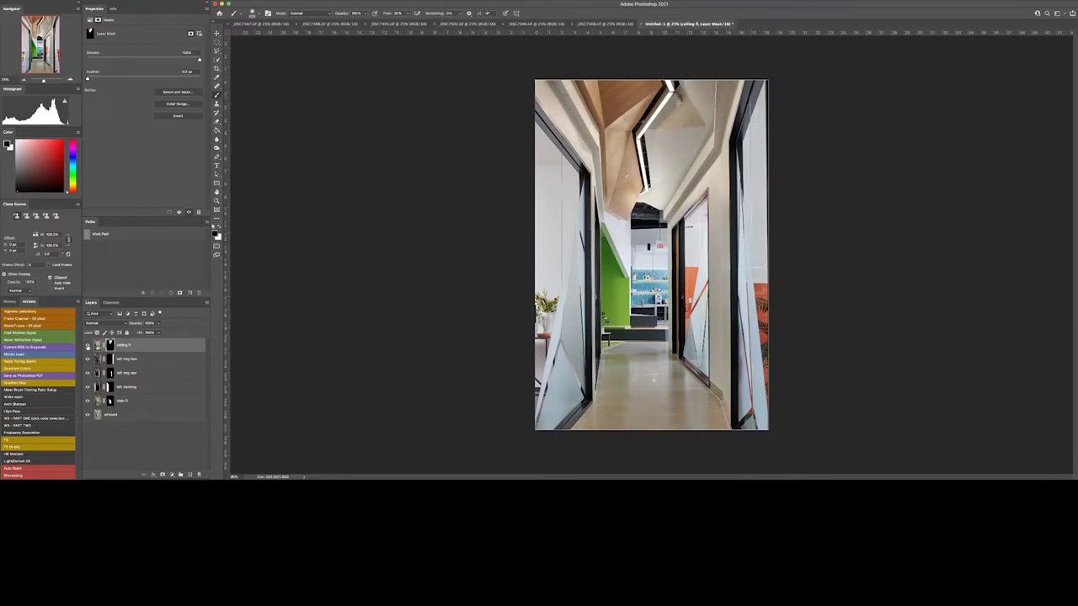
Mask the ceiling exposure around the light strip via a Pen selection, then stamp a merged retouch layer
{"action": "key", "text": "p"}
{"action": "scroll", "coordinate": [653, 215], "scroll_direction": "up", "scroll_amount": 3}
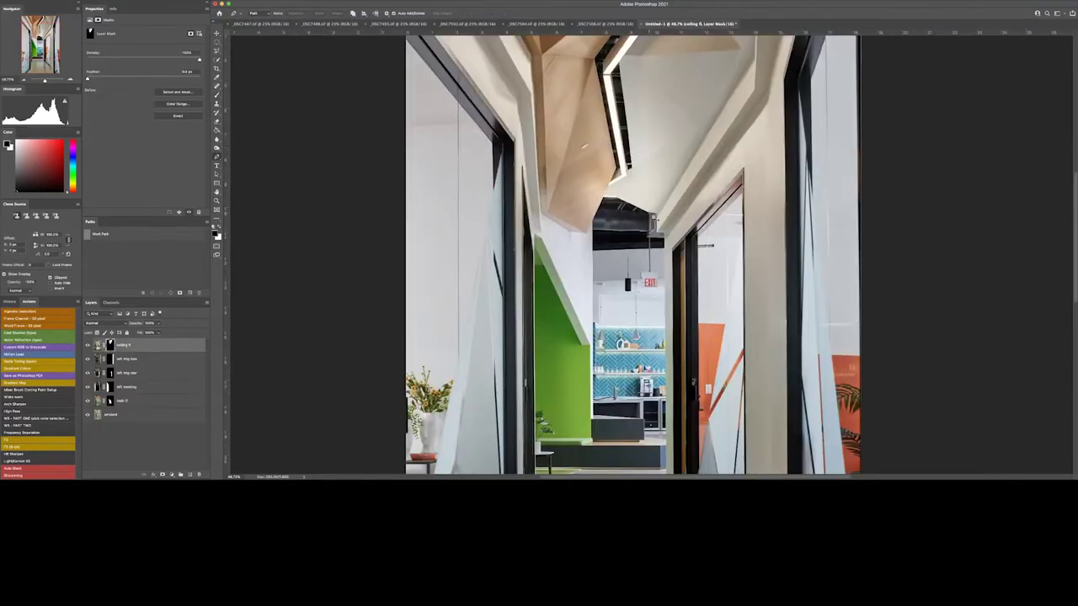
{"action": "left_click", "coordinate": [652, 217]}
{"action": "scroll", "coordinate": [745, 88], "scroll_direction": "up", "scroll_amount": 2}
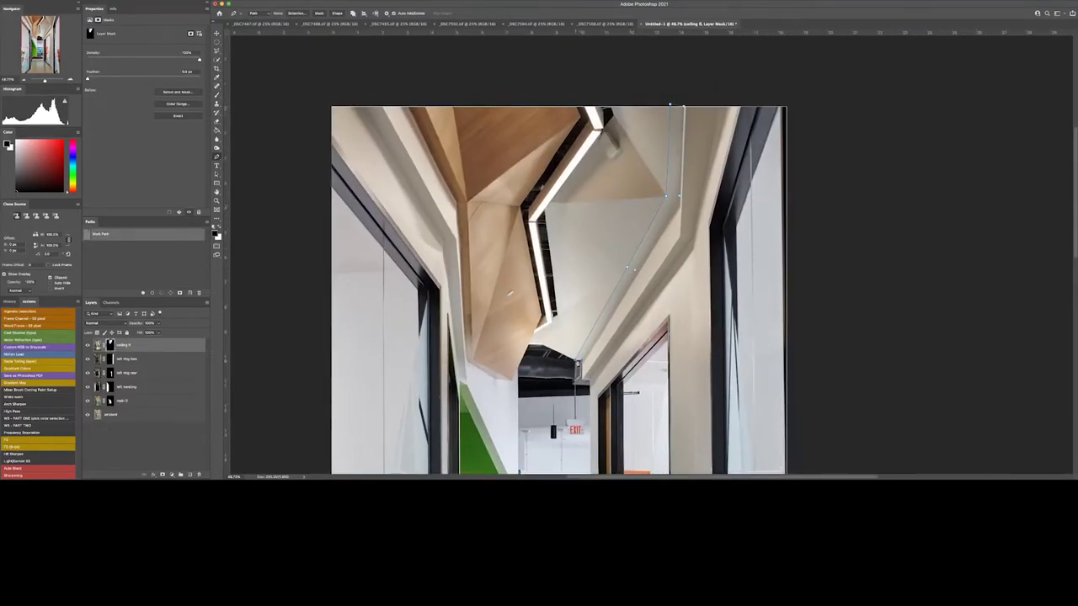
{"action": "key", "text": "Return"}
{"action": "key", "text": "b"}
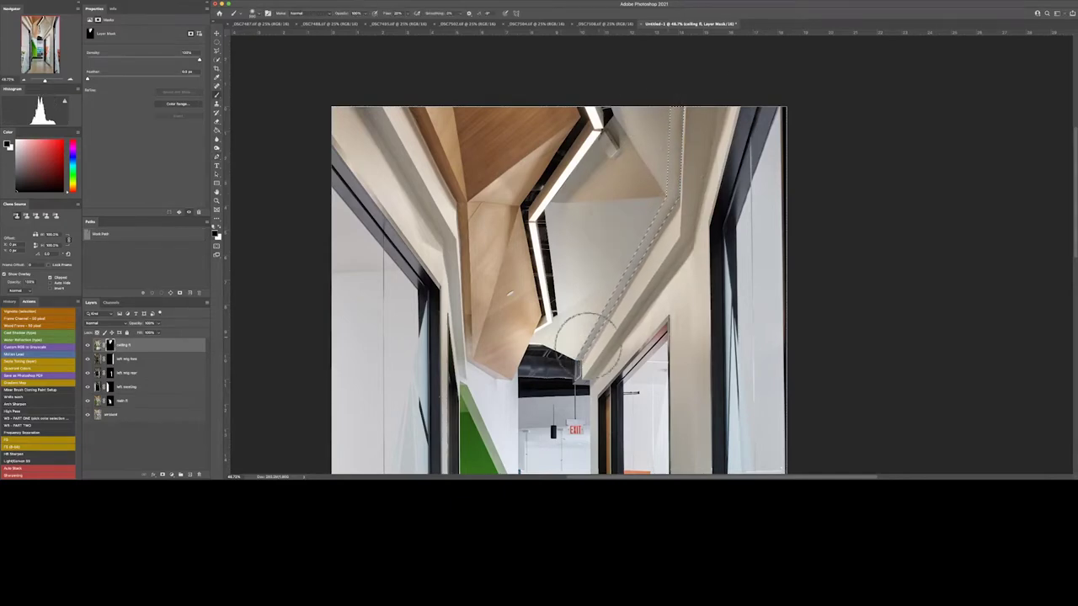
{"action": "key", "text": "ctrl+h"}
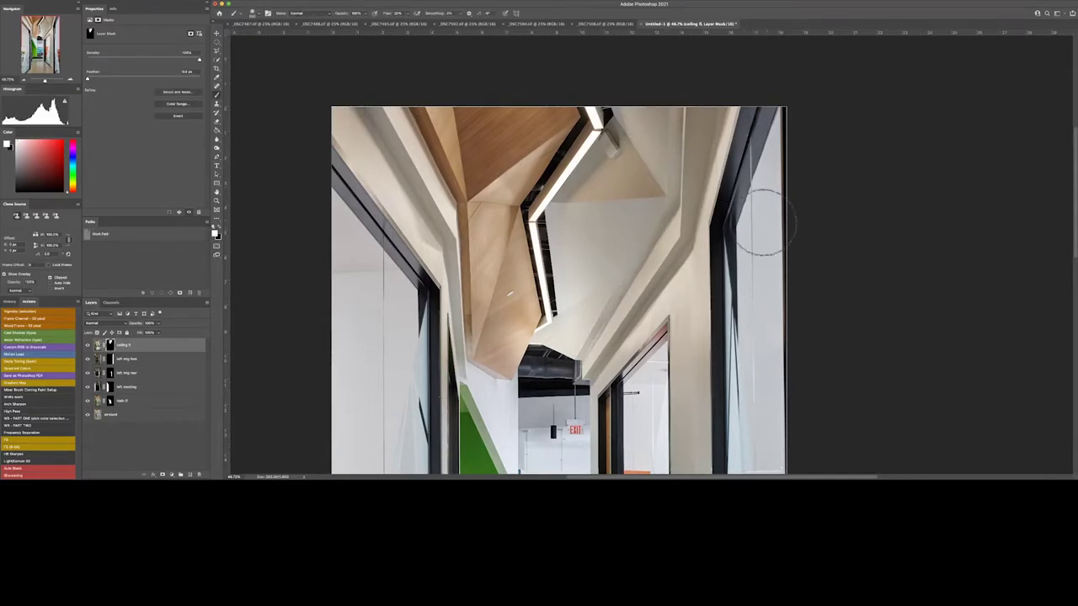
{"action": "left_click_drag", "start_coordinate": [614, 252], "coordinate": [625, 288]}
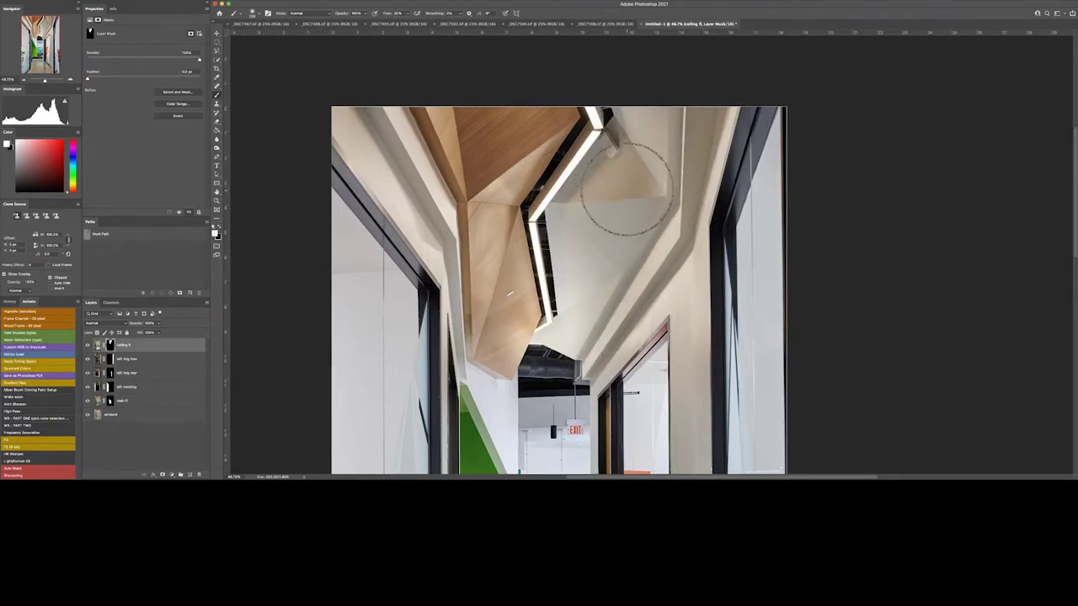
{"action": "left_click_drag", "start_coordinate": [626, 188], "coordinate": [625, 132]}
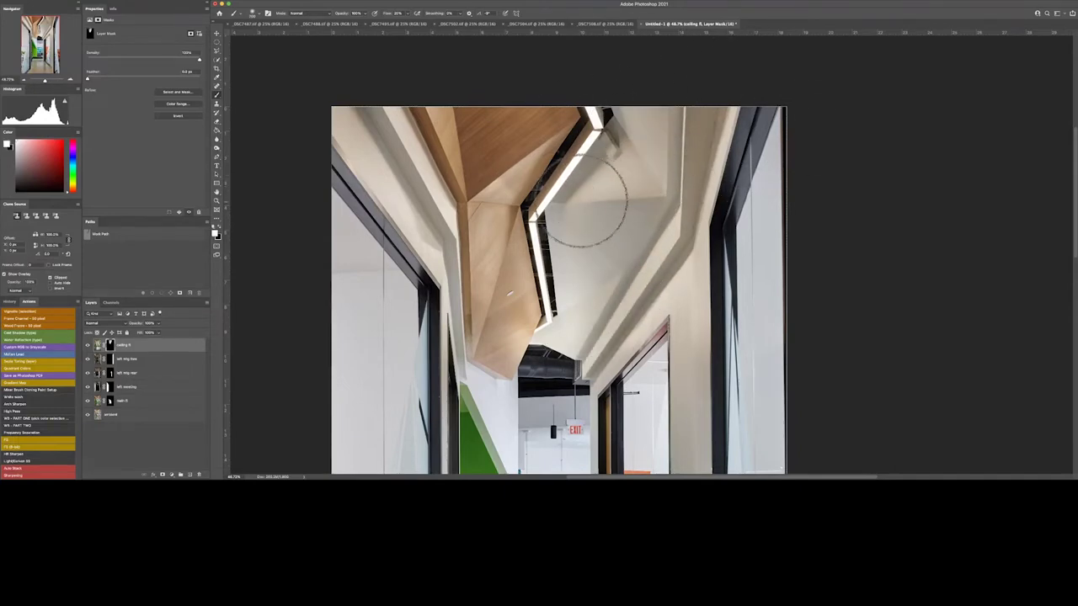
{"action": "scroll", "coordinate": [644, 58], "scroll_direction": "down", "scroll_amount": 2}
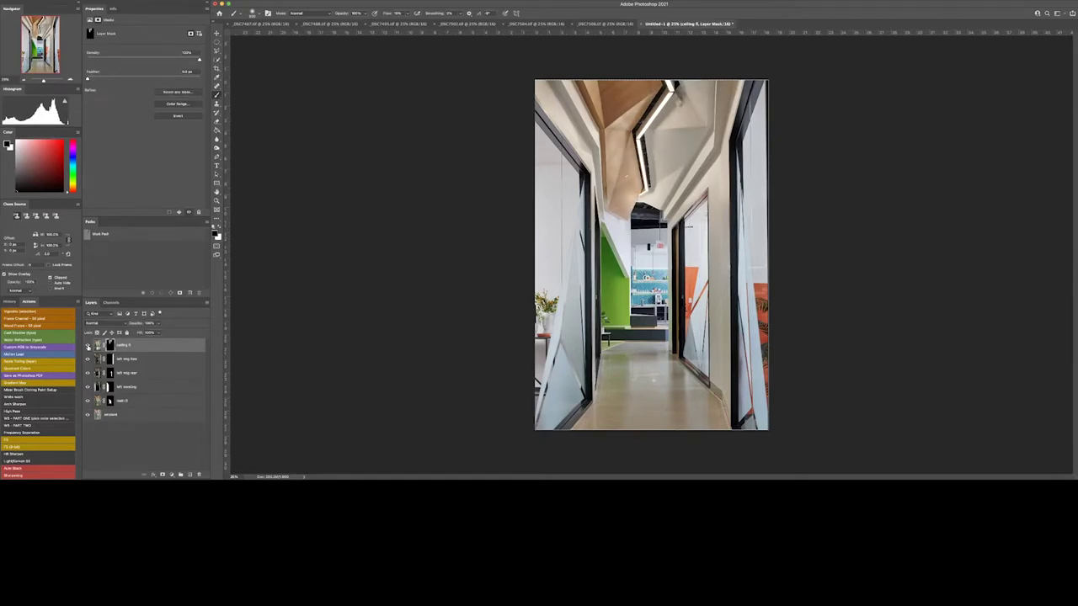
{"action": "key", "text": "ctrl+alt+shift+e"}
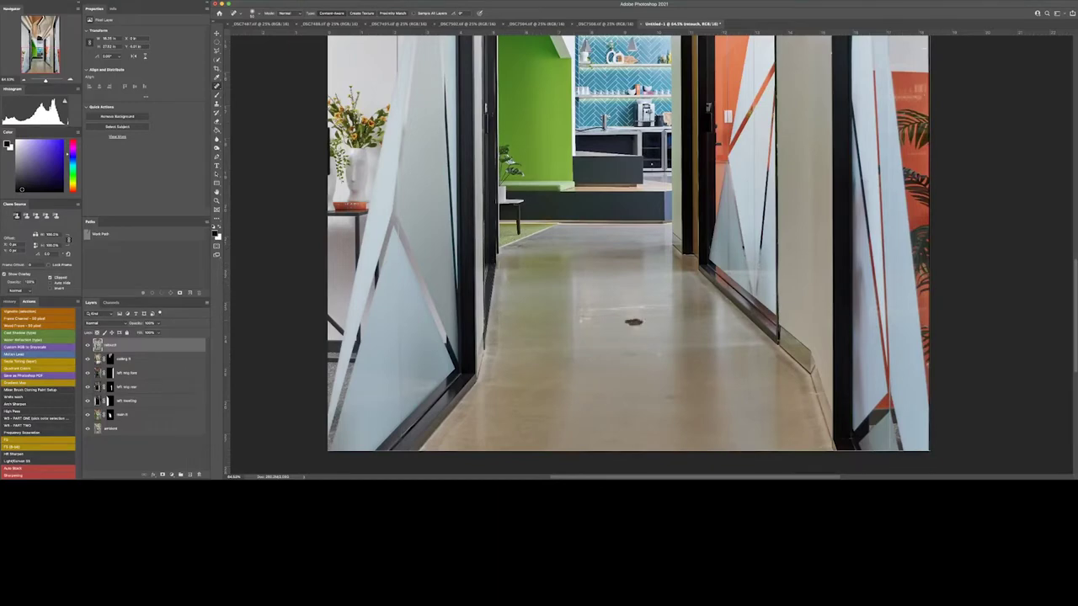
Spot-heal the dark spot and the vent strip on the hallway floor
{"action": "left_click", "coordinate": [633, 321]}
{"action": "left_click_drag", "start_coordinate": [559, 310], "coordinate": [668, 306]}
{"action": "scroll", "coordinate": [804, 122], "scroll_direction": "up", "scroll_amount": 3}
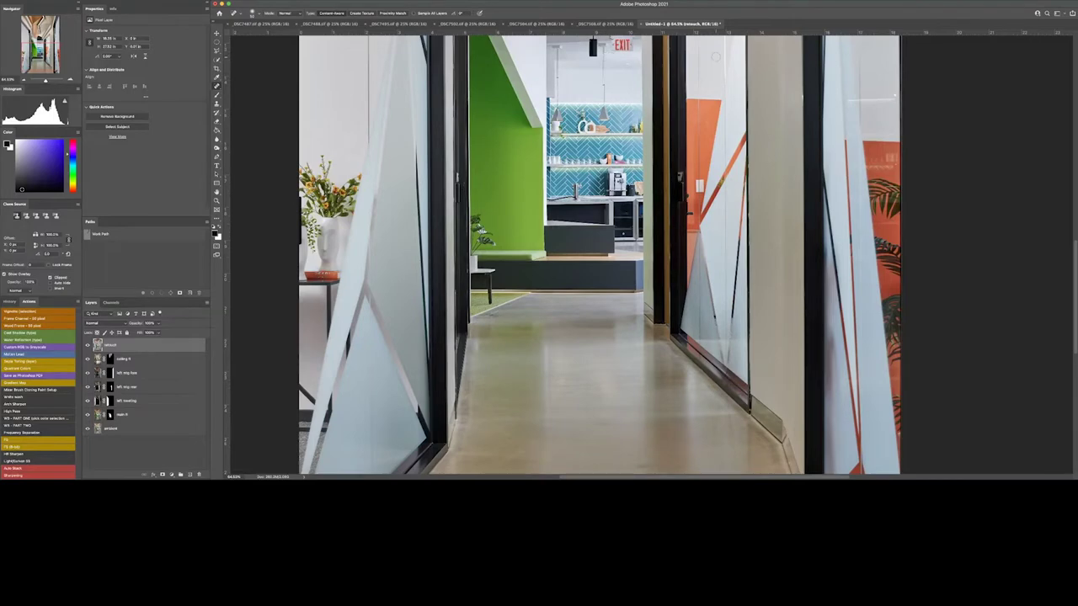
Spot-heal the blemish on the wooden ceiling panel
{"action": "key", "text": "s"}
{"action": "key", "text": "j"}
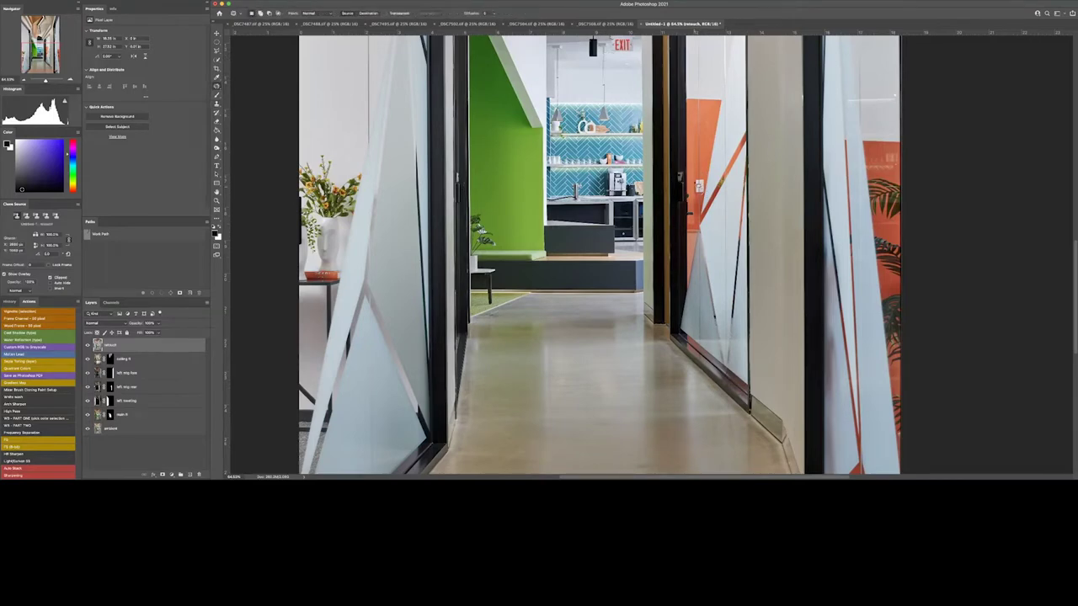
{"action": "scroll", "coordinate": [699, 181], "scroll_direction": "up", "scroll_amount": 5}
{"action": "scroll", "coordinate": [699, 181], "scroll_direction": "up", "scroll_amount": 2}
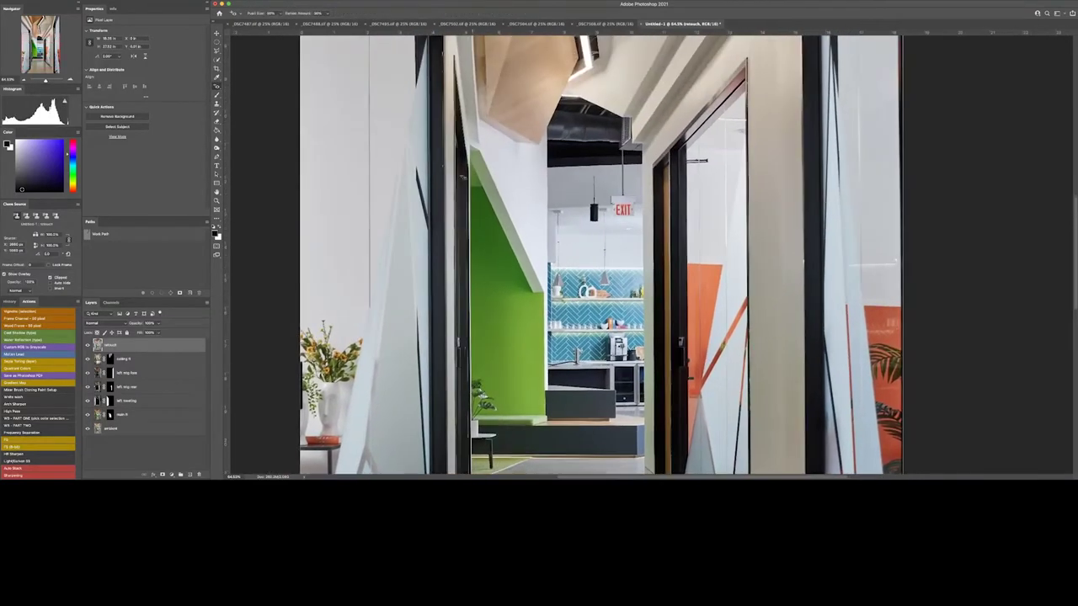
{"action": "key", "text": "j"}
{"action": "scroll", "coordinate": [553, 177], "scroll_direction": "up", "scroll_amount": 2}
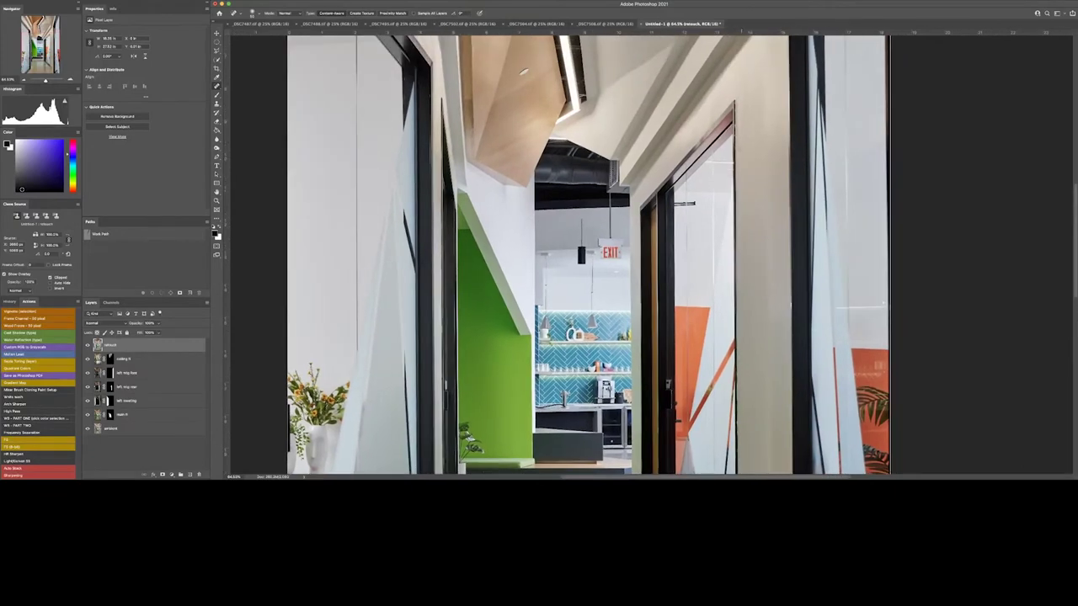
{"action": "scroll", "coordinate": [589, 253], "scroll_direction": "up", "scroll_amount": 5}
{"action": "left_click", "coordinate": [530, 242]}
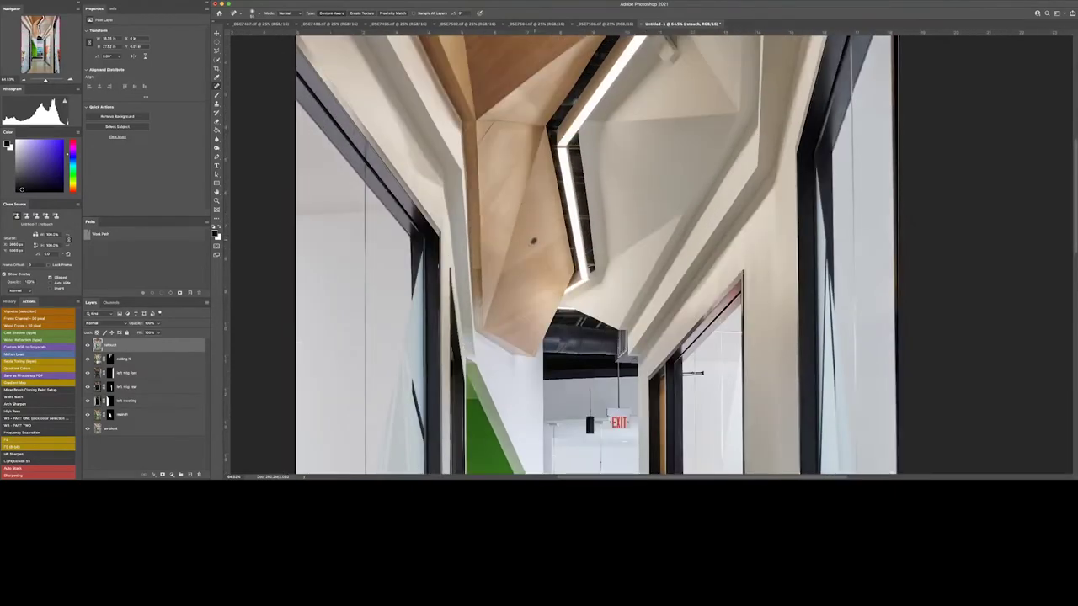
{"action": "scroll", "coordinate": [469, 319], "scroll_direction": "up", "scroll_amount": 5}
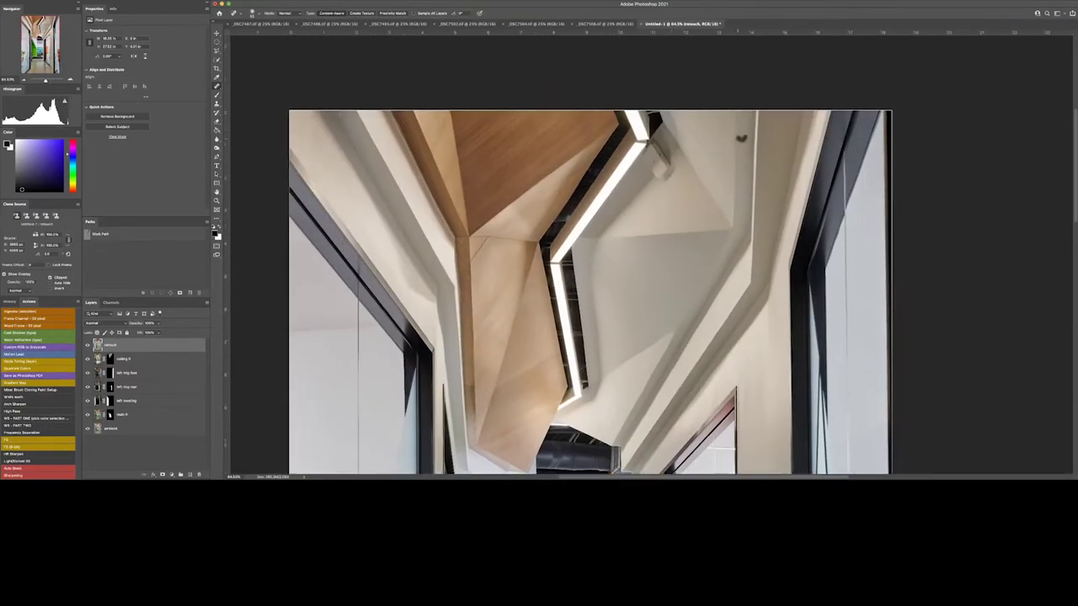
Lasso-outline a ceiling area beside the light strip for patching
{"action": "key", "text": "s"}
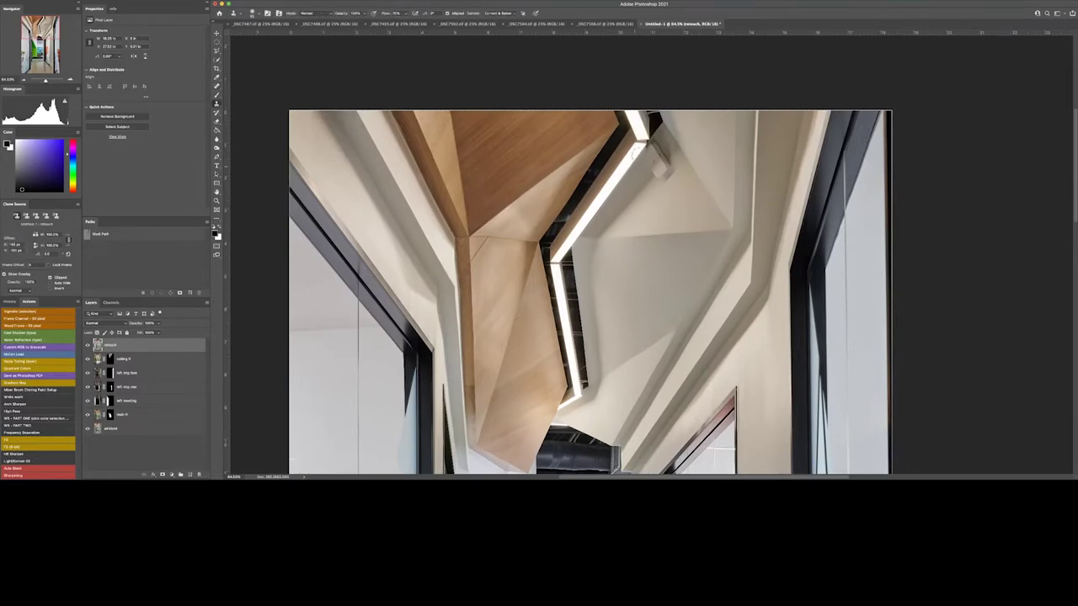
{"action": "key", "text": "l"}
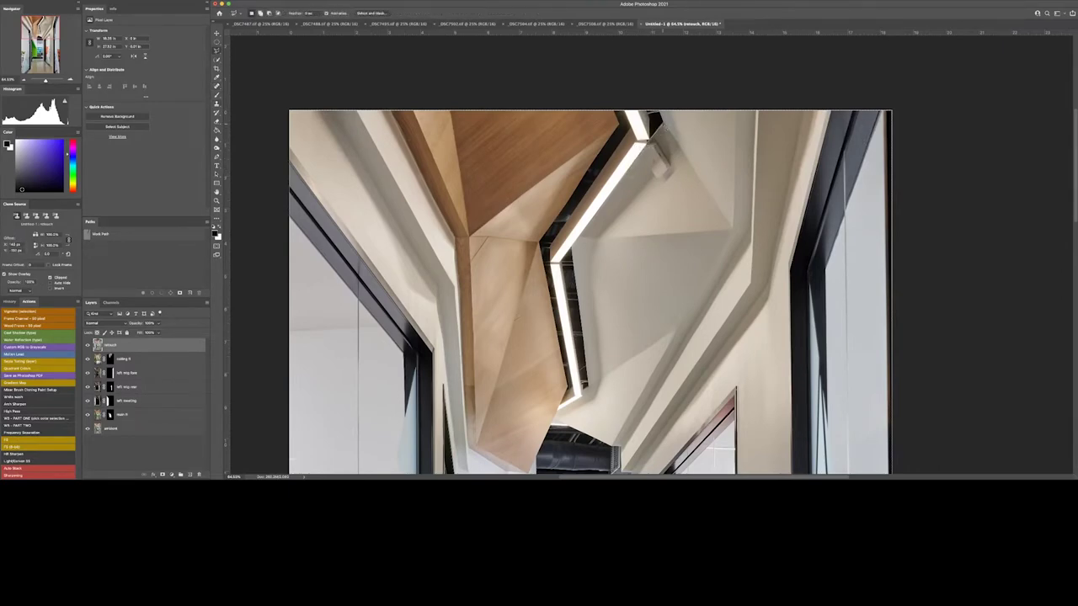
{"action": "mouse_move", "coordinate": [681, 209]}
{"action": "left_mouse_down"}
{"action": "mouse_move", "coordinate": [648, 145]}
{"action": "mouse_move", "coordinate": [692, 169]}
{"action": "left_mouse_up"}
{"action": "key", "text": "s"}
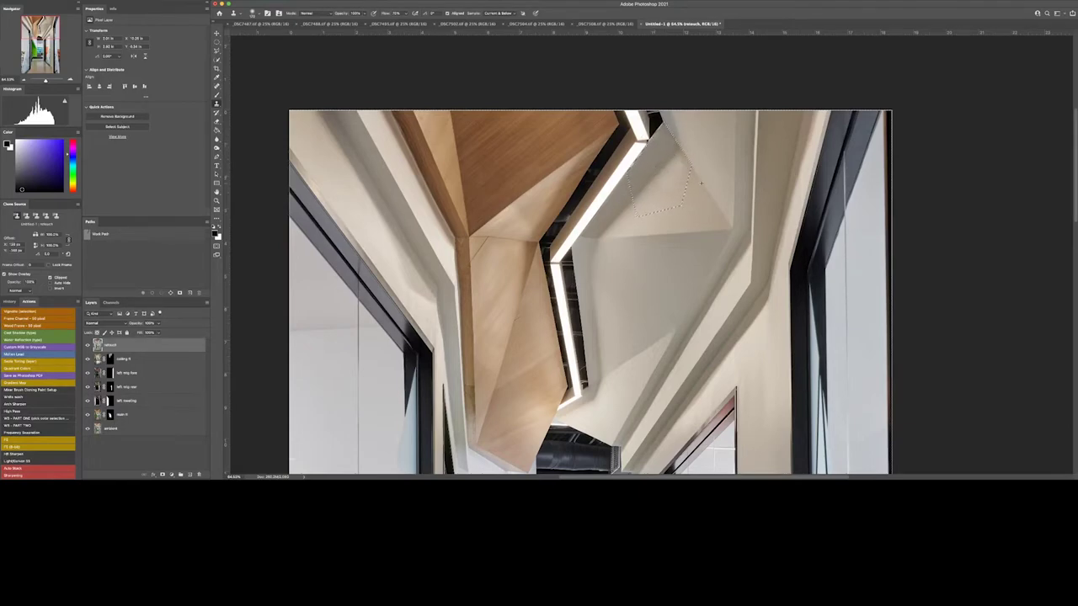
Remove the EXIT sign with Clone Stamp and the Patch tool
{"action": "scroll", "coordinate": [691, 168], "scroll_direction": "down", "scroll_amount": 5}
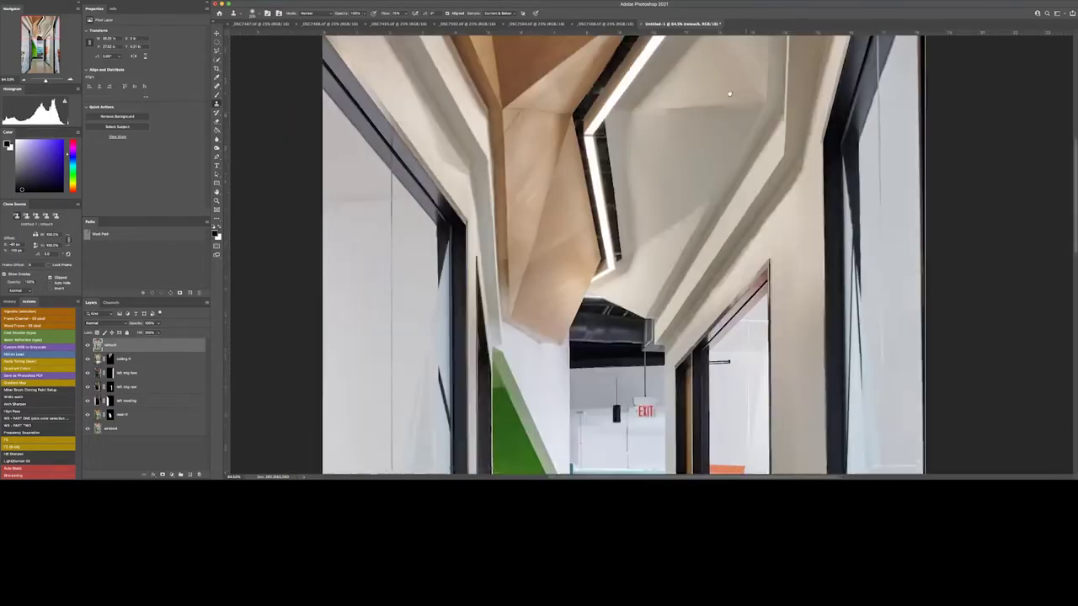
{"action": "key", "text": "z"}
{"action": "left_click", "coordinate": [623, 337]}
{"action": "left_click", "coordinate": [654, 328]}
{"action": "key", "text": "s"}
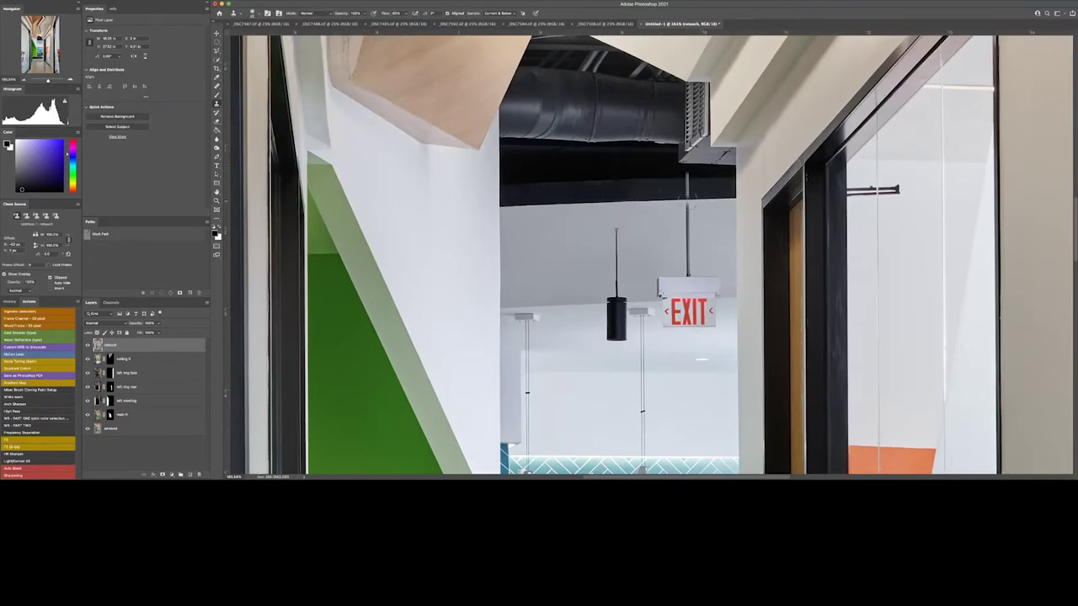
{"action": "left_click_drag", "start_coordinate": [716, 297], "coordinate": [671, 303]}
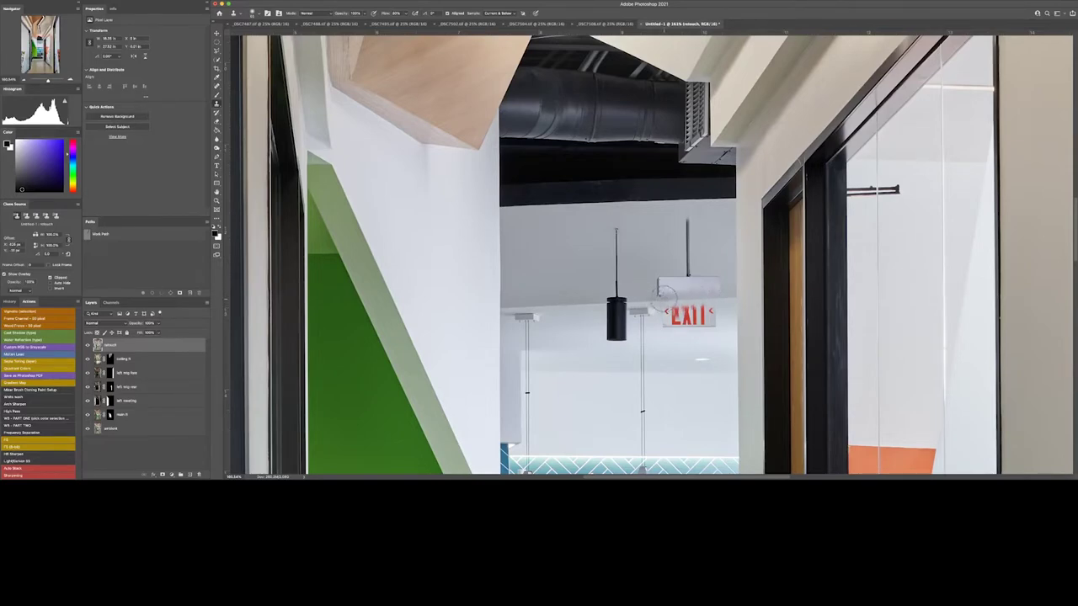
{"action": "key", "text": "j"}
{"action": "key", "text": "shift+j"}
{"action": "key", "text": "shift+j"}
{"action": "left_click_drag", "start_coordinate": [665, 321], "coordinate": [692, 360]}
{"action": "key", "text": "ctrl+d"}
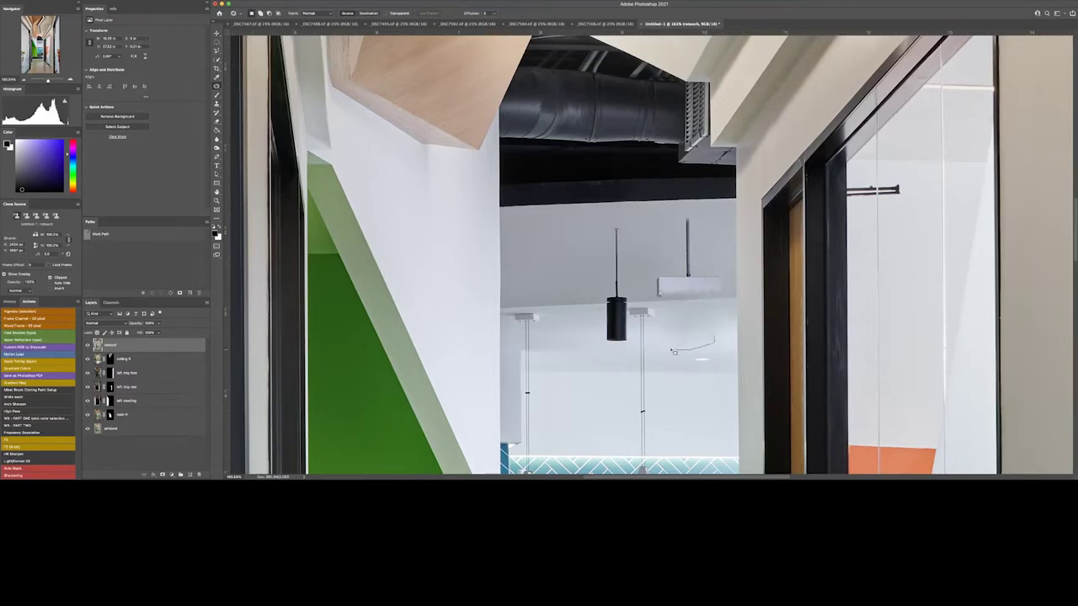
Patch away the hanging box and its cable and outline the area beside the door frame
{"action": "left_click_drag", "start_coordinate": [690, 349], "coordinate": [716, 339]}
{"action": "mouse_move", "coordinate": [709, 232]}
{"action": "left_mouse_down"}
{"action": "mouse_move", "coordinate": [711, 295]}
{"action": "mouse_move", "coordinate": [640, 278]}
{"action": "left_mouse_up"}
{"action": "scroll", "coordinate": [690, 277], "scroll_direction": "down", "scroll_amount": 2}
{"action": "scroll", "coordinate": [690, 278], "scroll_direction": "right", "scroll_amount": 3}
{"action": "left_click_drag", "start_coordinate": [764, 233], "coordinate": [762, 336]}
{"action": "key", "text": "ctrl+d"}
Clone out the black bar on the glass wall
{"action": "key", "text": "s"}
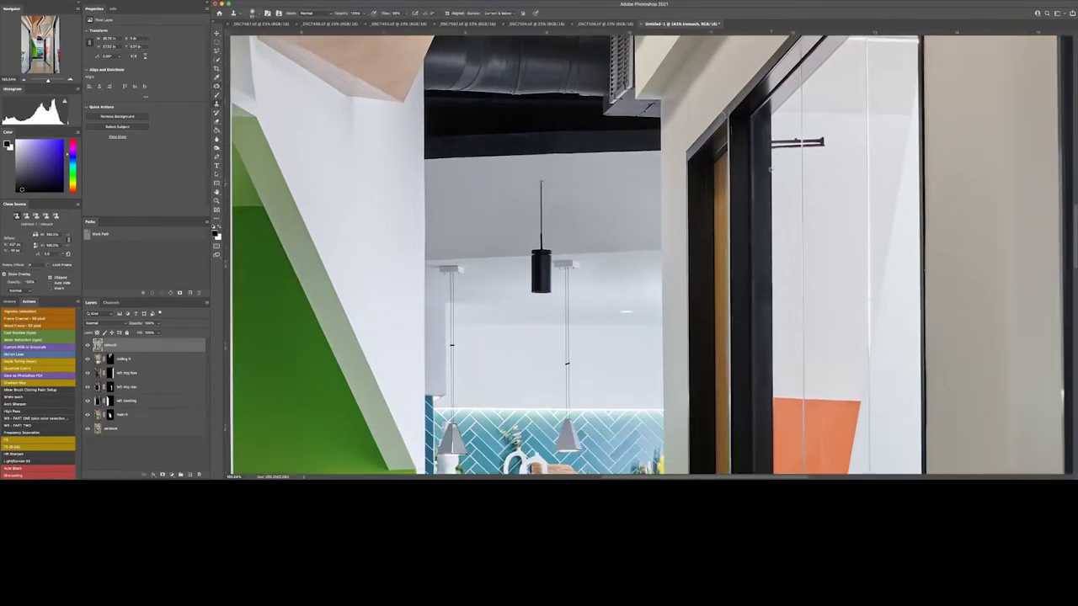
{"action": "left_click_drag", "start_coordinate": [771, 143], "coordinate": [824, 141]}
{"action": "key", "text": "j"}
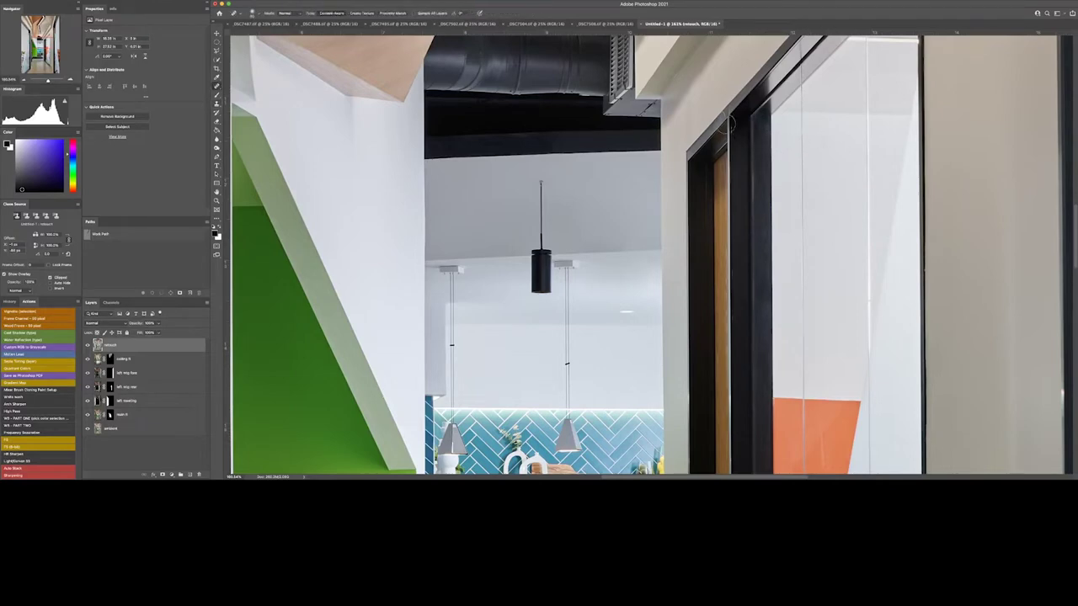
{"action": "scroll", "coordinate": [730, 346], "scroll_direction": "down", "scroll_amount": 5}
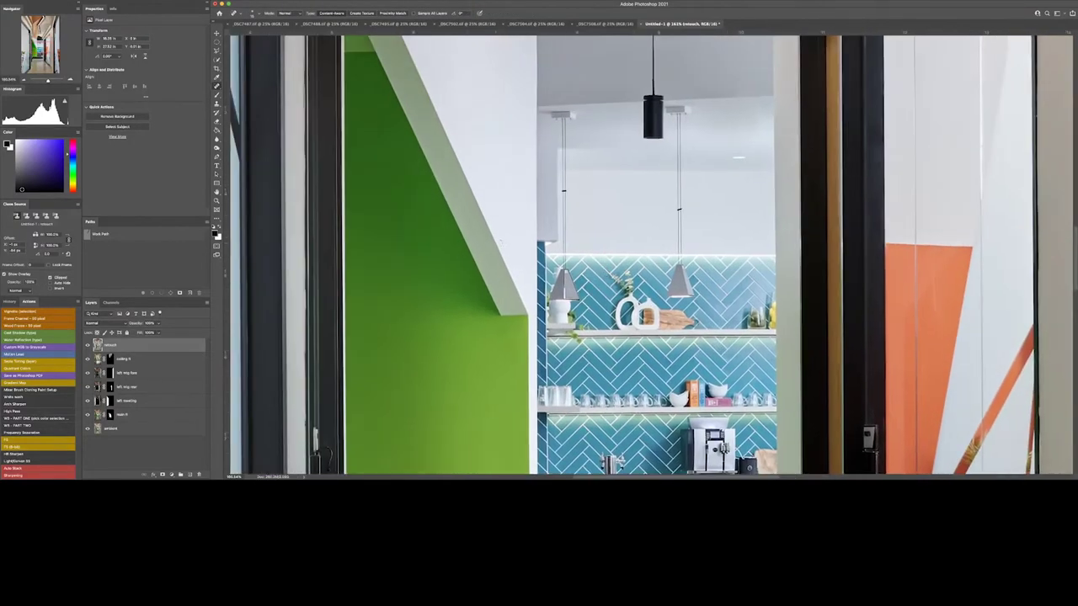
Zoom in on the kitchen counter and clone over the dark streak on its edge
{"action": "key", "text": "z"}
{"action": "scroll", "coordinate": [730, 346], "scroll_direction": "up", "scroll_amount": 2}
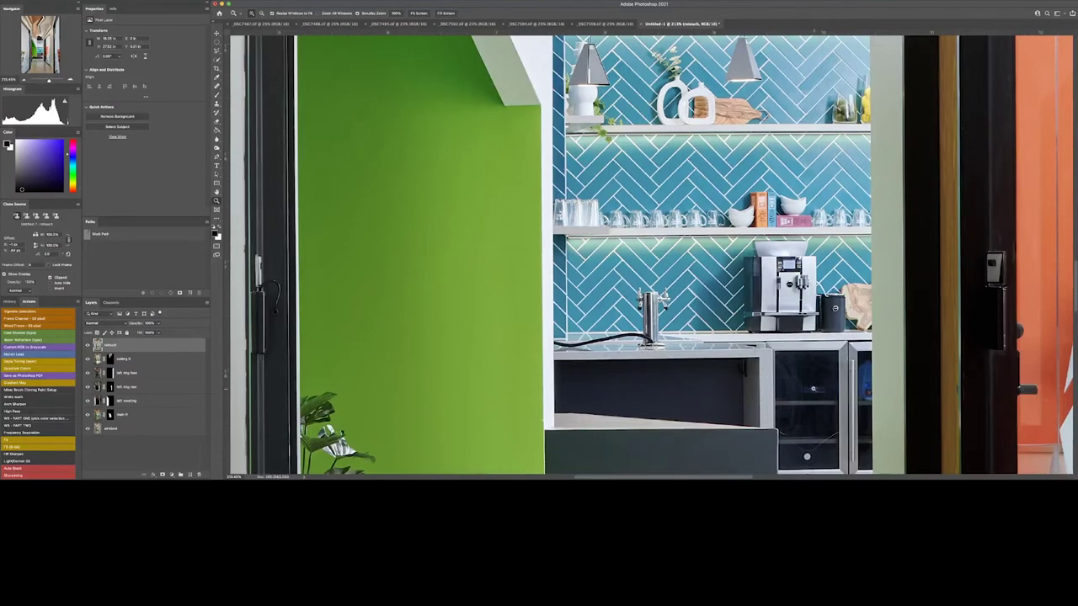
{"action": "key", "text": "l"}
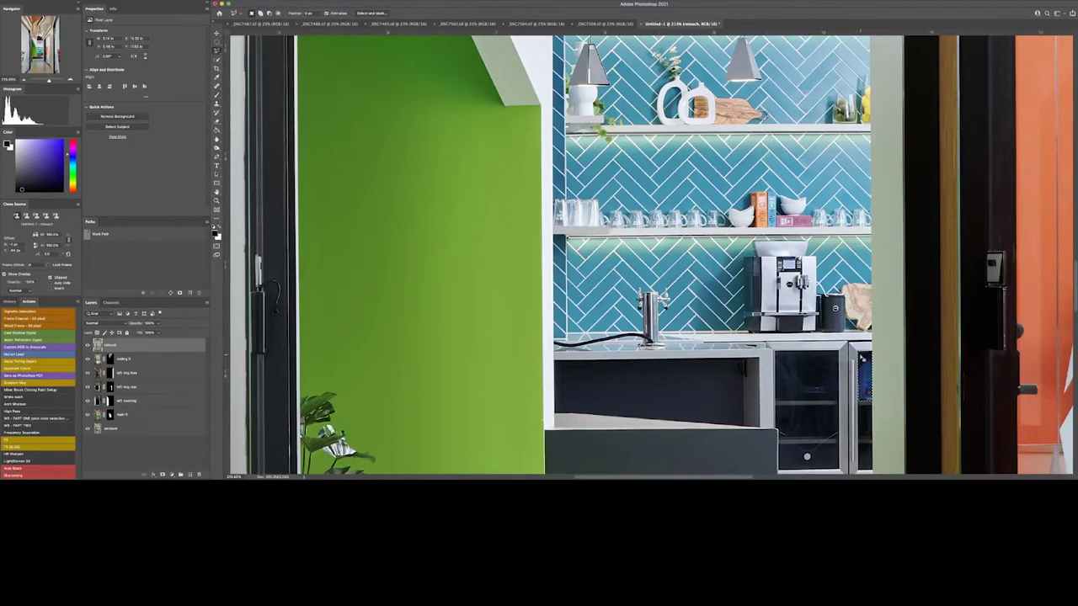
{"action": "key", "text": "s"}
{"action": "key", "text": "z"}
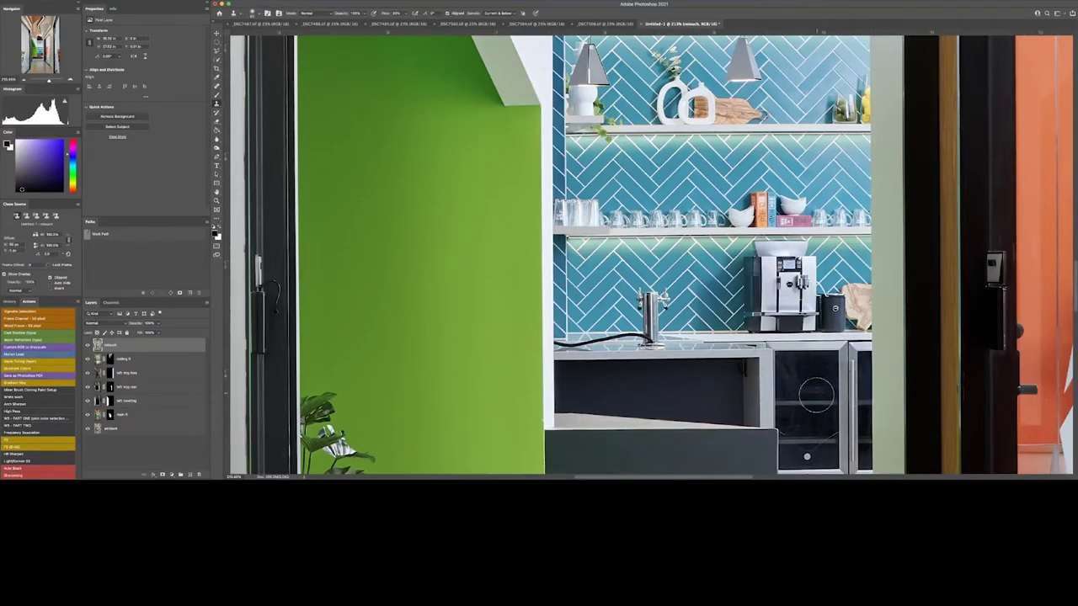
{"action": "left_click", "coordinate": [813, 400]}
{"action": "key", "text": "l"}
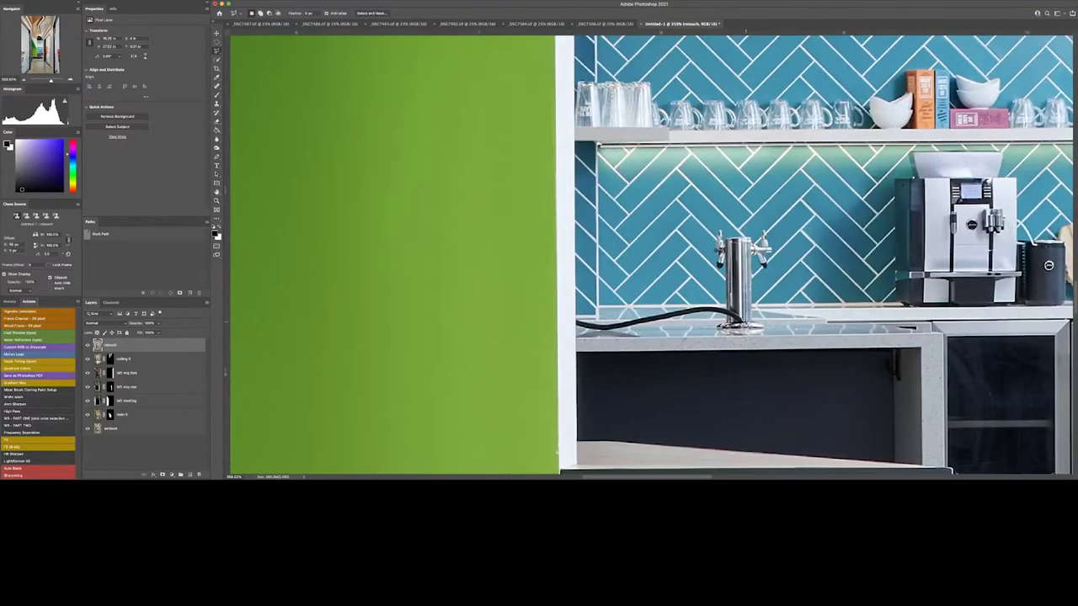
{"action": "key", "text": "s"}
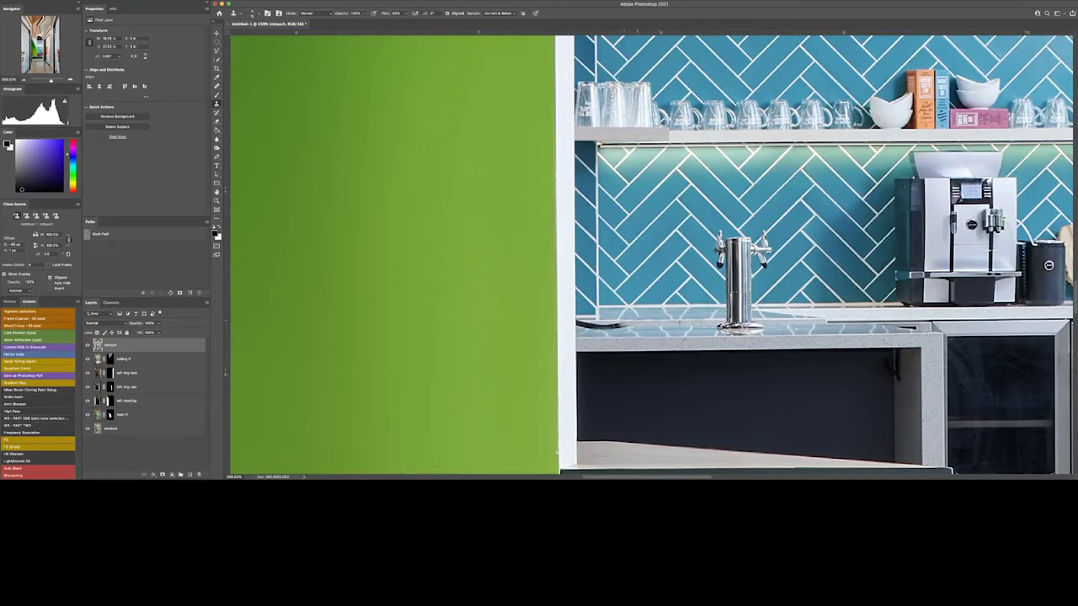
{"action": "left_click_drag", "start_coordinate": [611, 325], "coordinate": [583, 326]}
{"action": "key", "text": "j"}
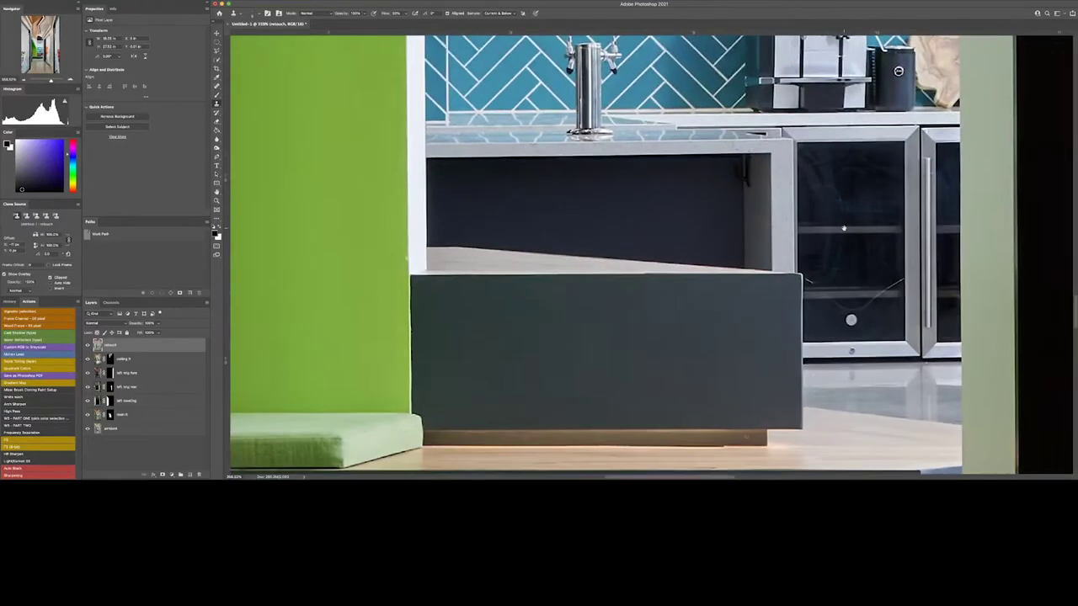
{"action": "scroll", "coordinate": [695, 225], "scroll_direction": "up", "scroll_amount": 3}
{"action": "scroll", "coordinate": [695, 225], "scroll_direction": "down", "scroll_amount": 2}
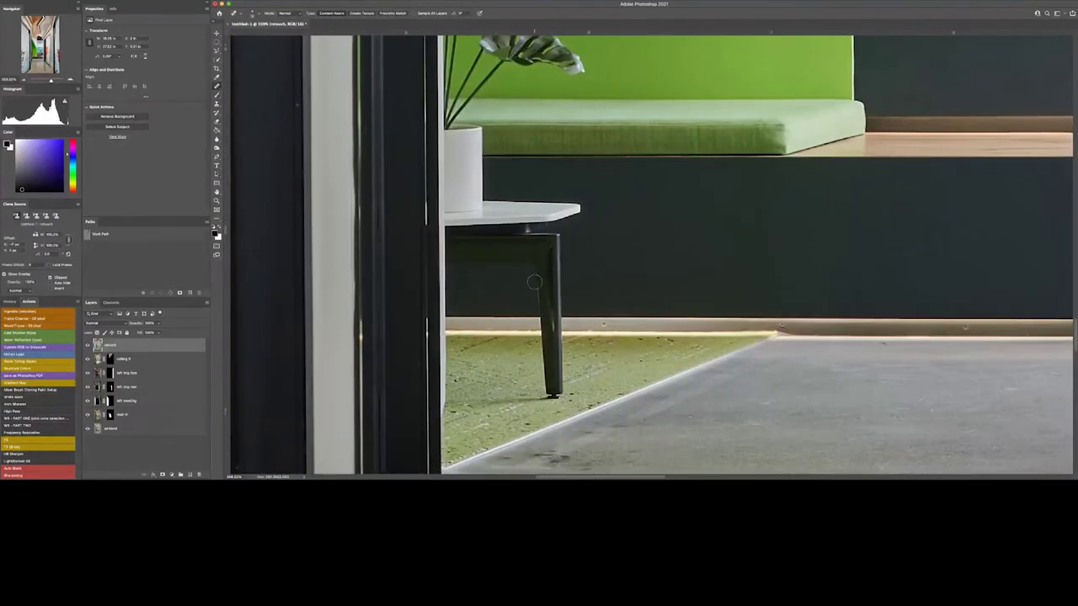
{"action": "scroll", "coordinate": [695, 225], "scroll_direction": "down", "scroll_amount": 3}
{"action": "scroll", "coordinate": [695, 225], "scroll_direction": "down", "scroll_amount": 1}
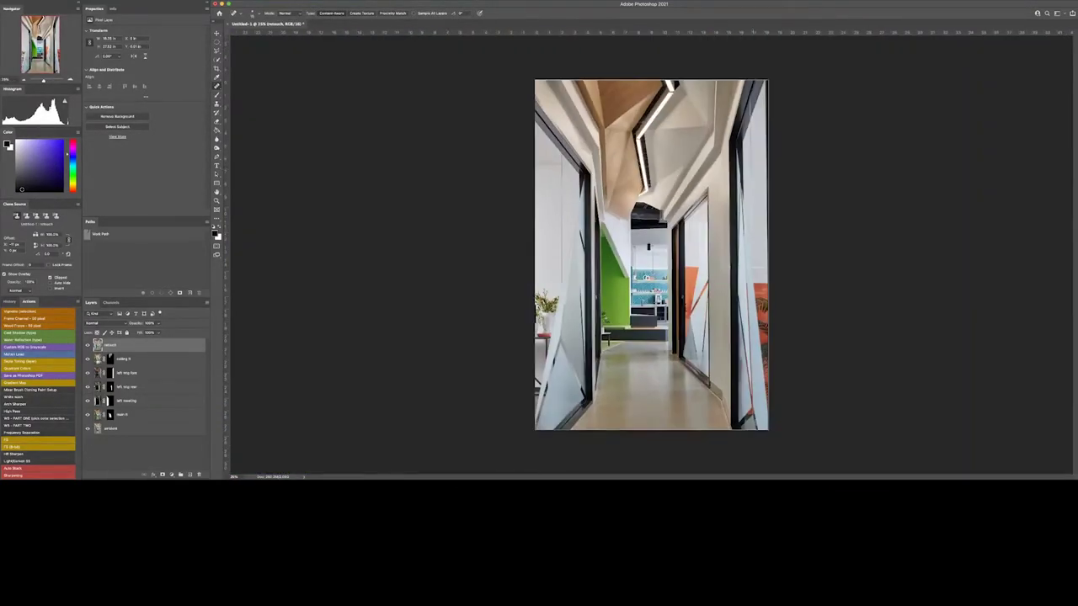
Select the light glass walls with Color Range by sampling them
{"action": "left_click", "coordinate": [353, 1]}
{"action": "left_click", "coordinate": [366, 92]}
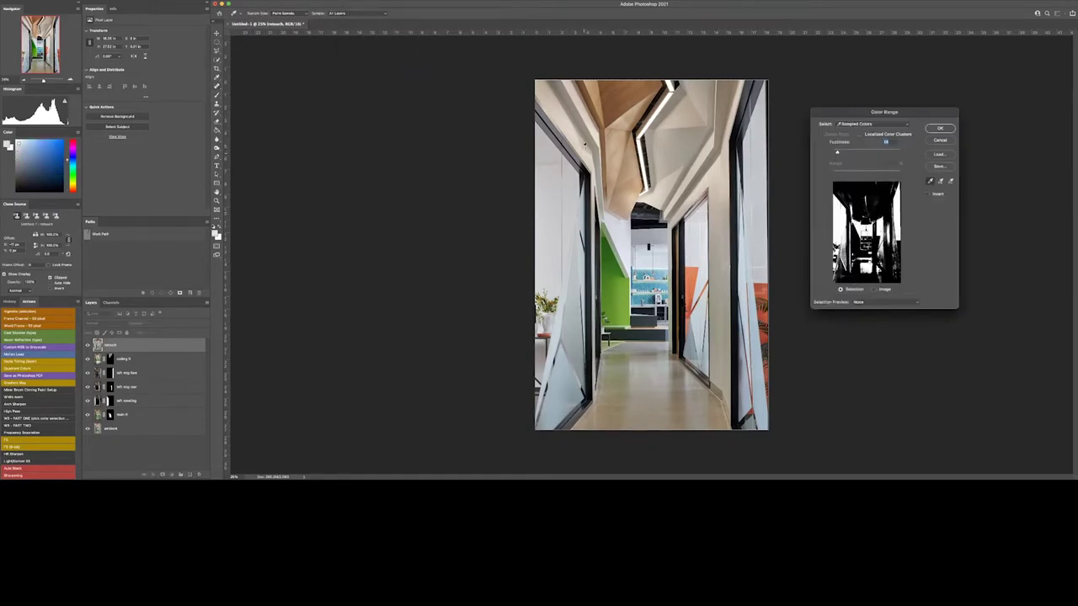
{"action": "left_click", "coordinate": [553, 122]}
{"action": "key", "text": "Return"}
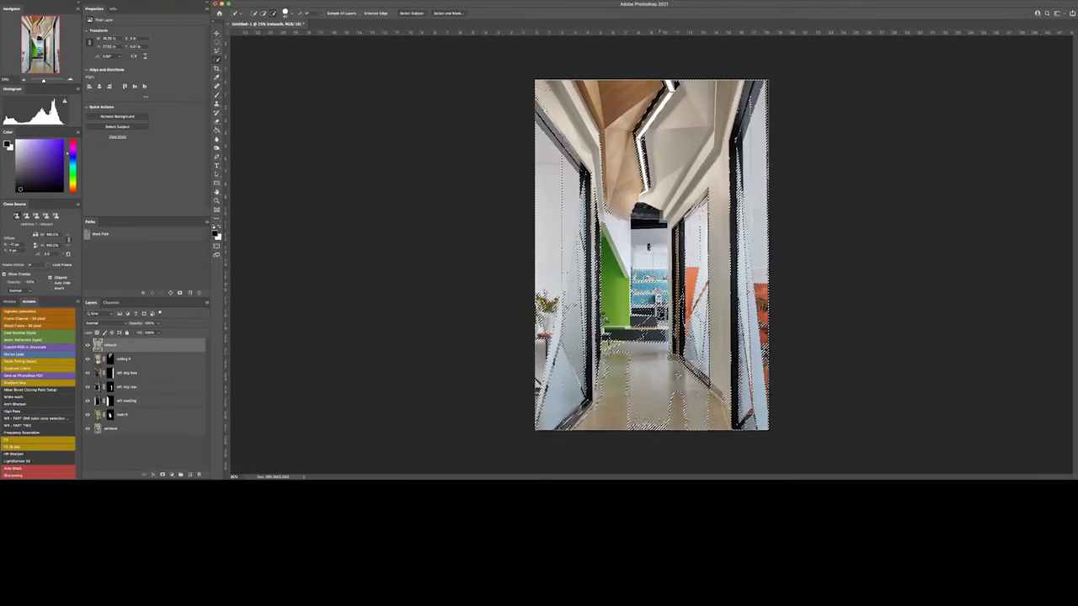
{"action": "scroll", "coordinate": [648, 252], "scroll_direction": "up", "scroll_amount": 5}
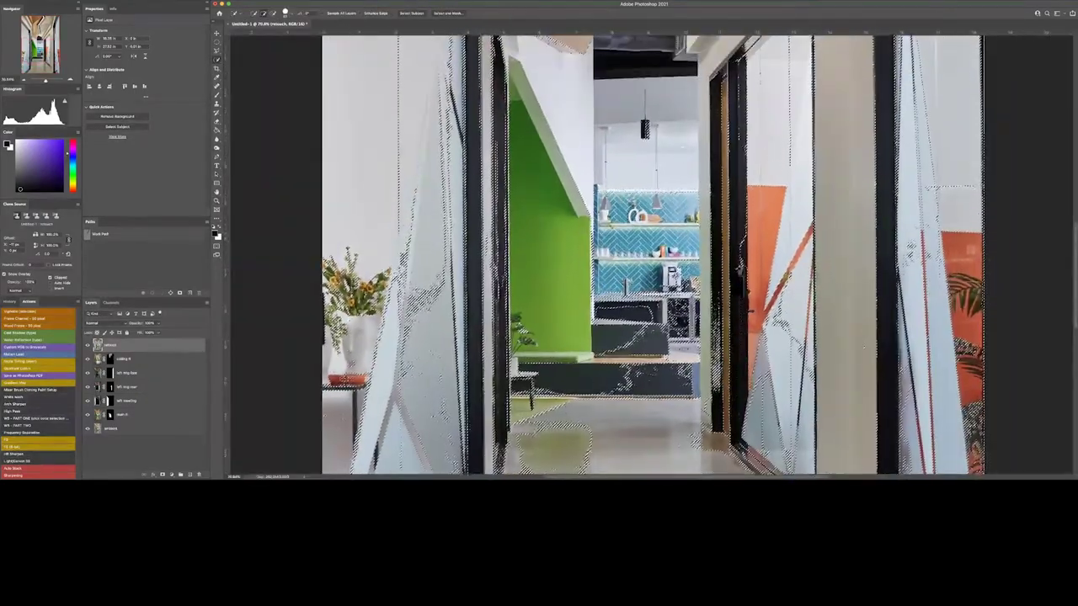
Subtract the kitchen counter and hallway floor from the selection with Quick Selection
{"action": "key", "text": "l"}
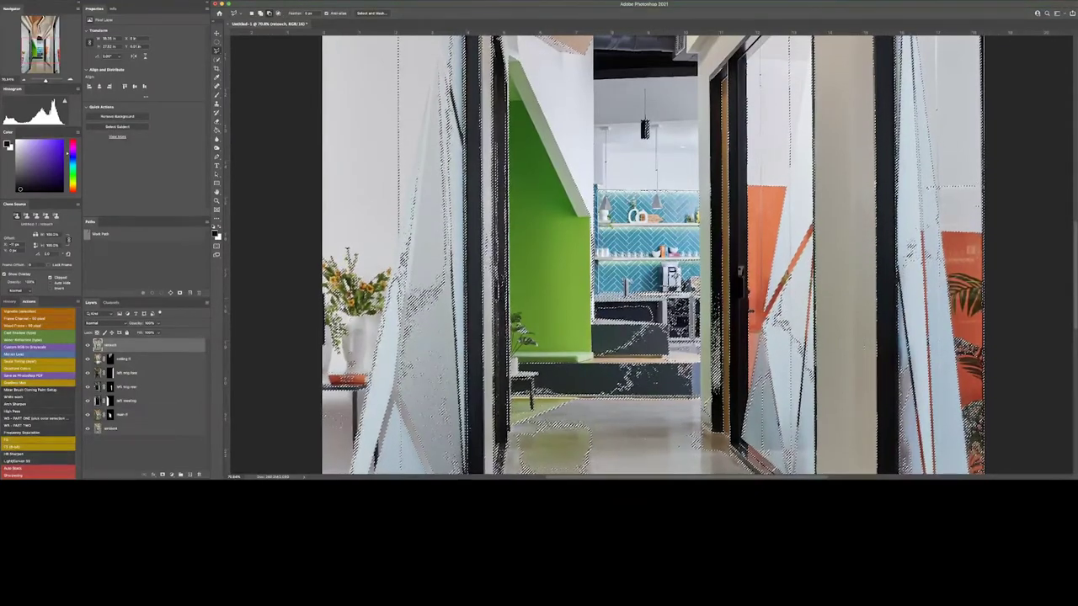
{"action": "key", "text": "w"}
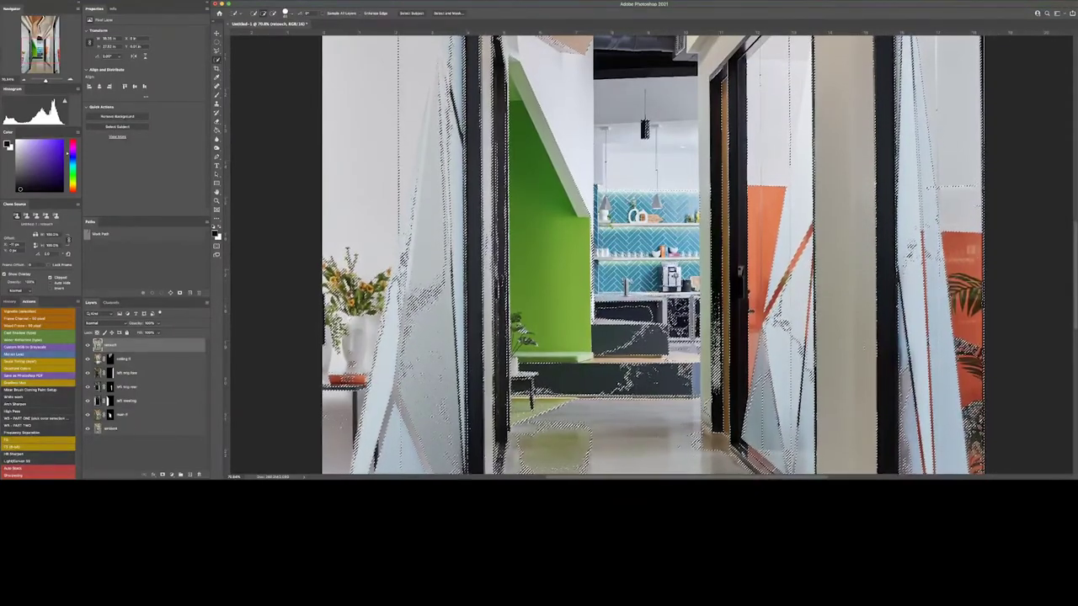
{"action": "left_click", "coordinate": [645, 320], "text": "alt"}
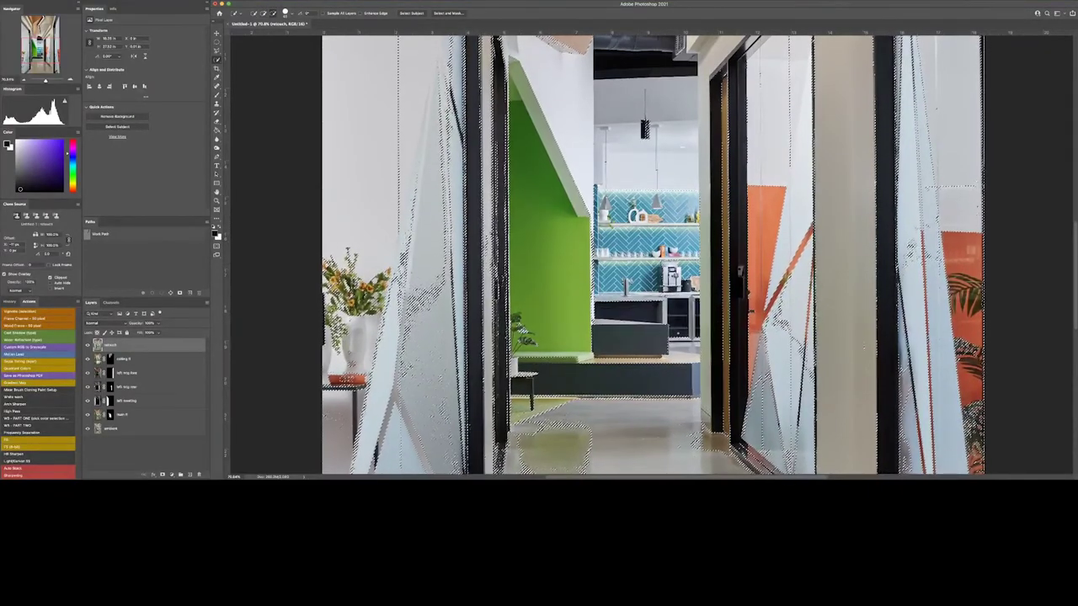
{"action": "scroll", "coordinate": [673, 253], "scroll_direction": "down", "scroll_amount": 5}
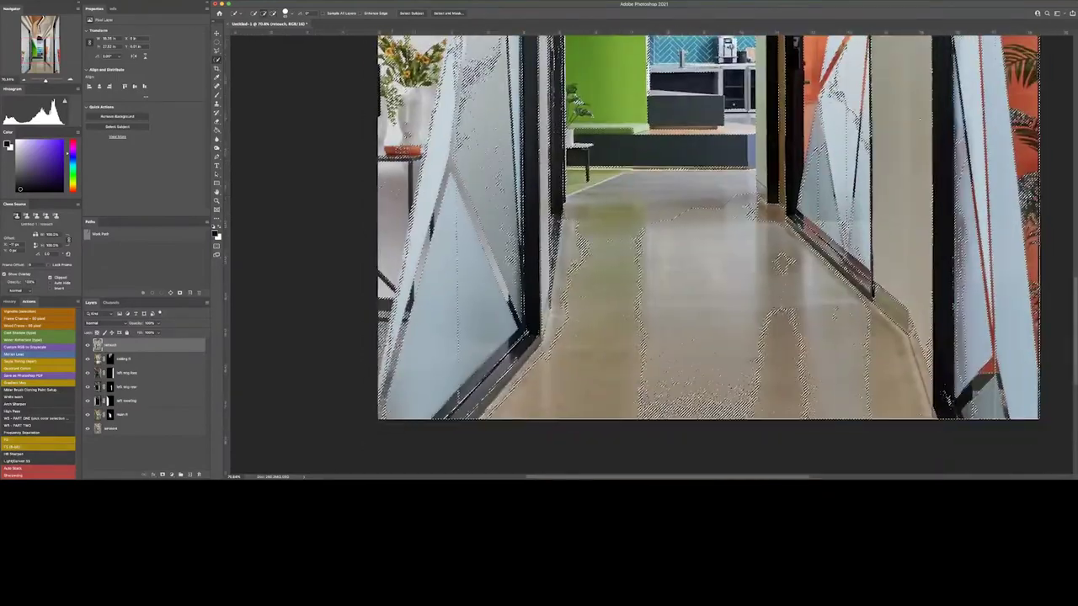
{"action": "left_click", "coordinate": [783, 263], "text": "alt"}
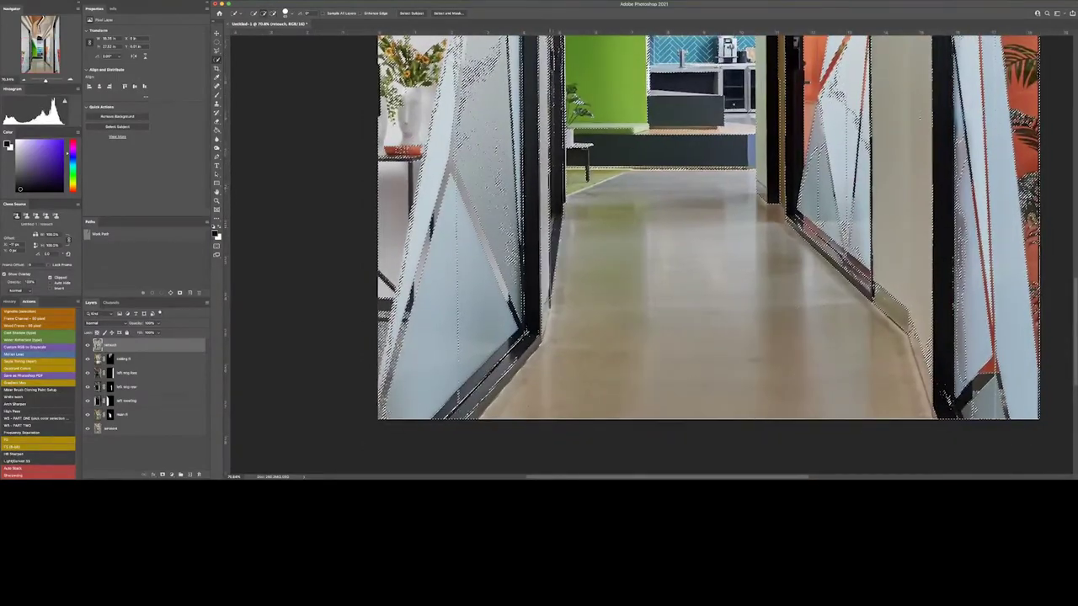
{"action": "scroll", "coordinate": [652, 184], "scroll_direction": "up", "scroll_amount": 5}
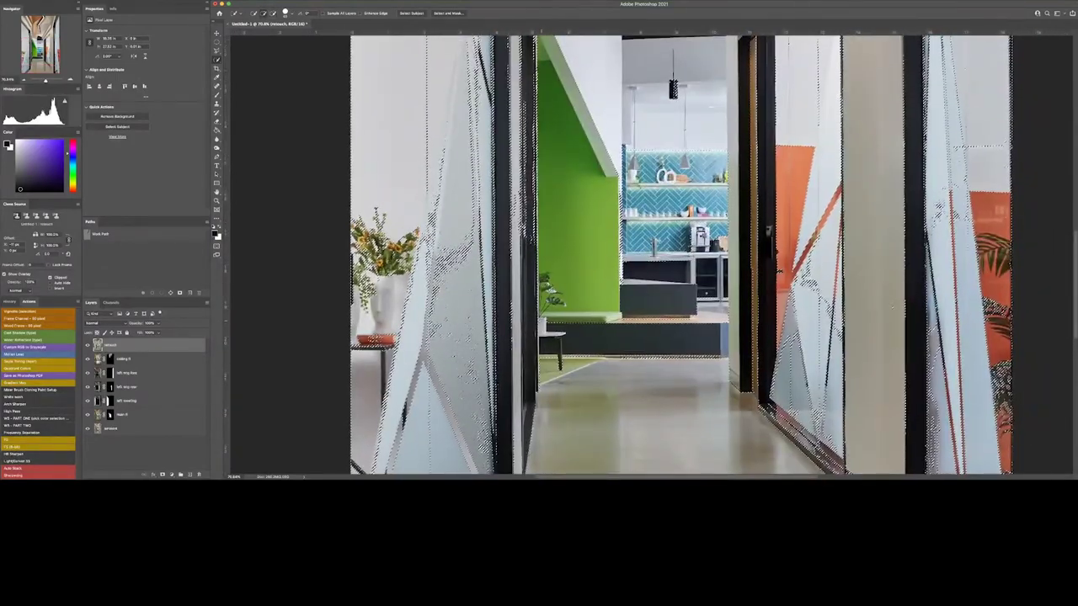
{"action": "scroll", "coordinate": [674, 252], "scroll_direction": "up", "scroll_amount": 3}
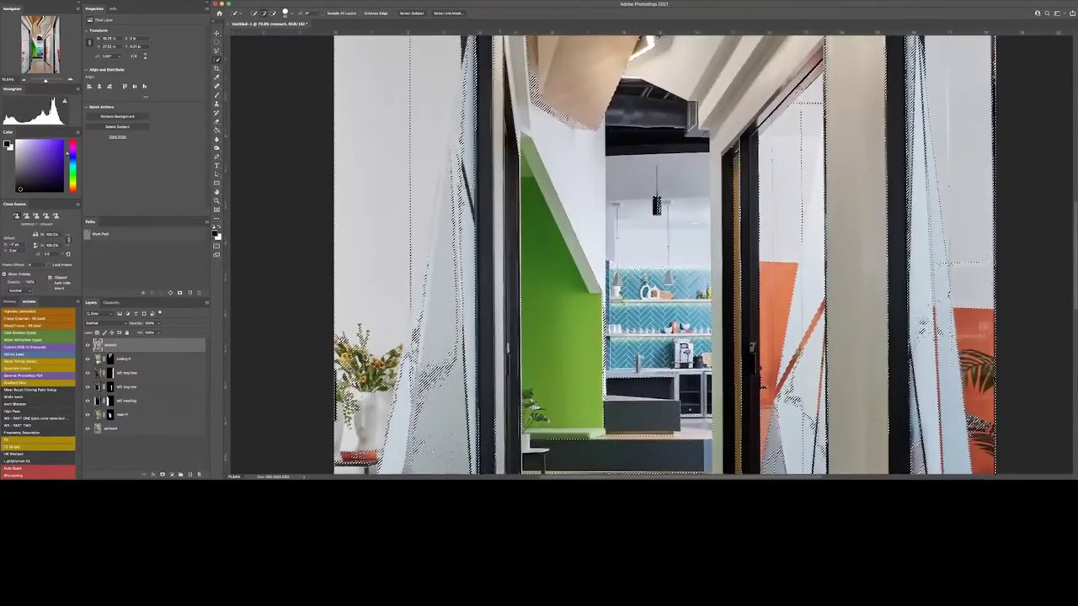
{"action": "key", "text": "l"}
{"action": "scroll", "coordinate": [639, 253], "scroll_direction": "down", "scroll_amount": 3}
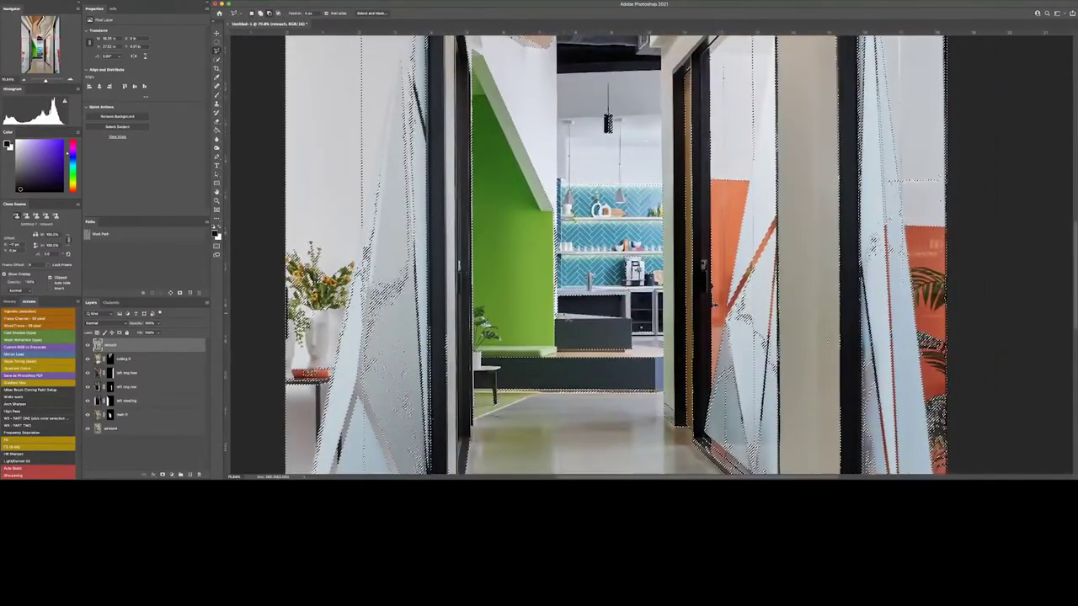
Add the ceiling to the selection with the Lasso and lower its Hue/Saturation saturation
{"action": "key", "text": "q"}
{"action": "key", "text": "q"}
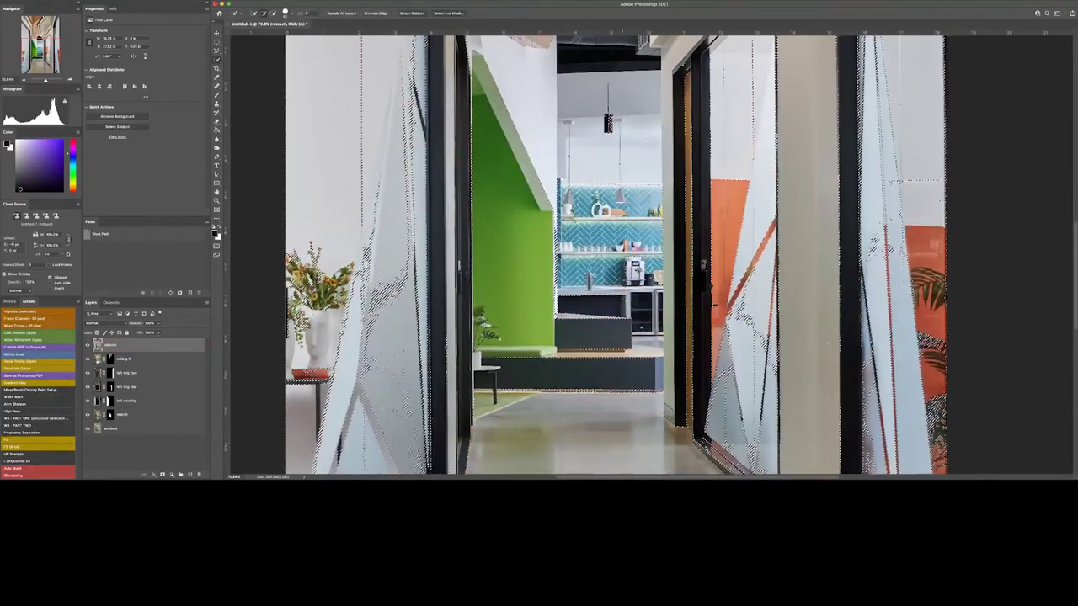
{"action": "key", "text": "w"}
{"action": "scroll", "coordinate": [614, 253], "scroll_direction": "up", "scroll_amount": 3}
{"action": "scroll", "coordinate": [623, 253], "scroll_direction": "up", "scroll_amount": 5}
{"action": "key", "text": "l"}
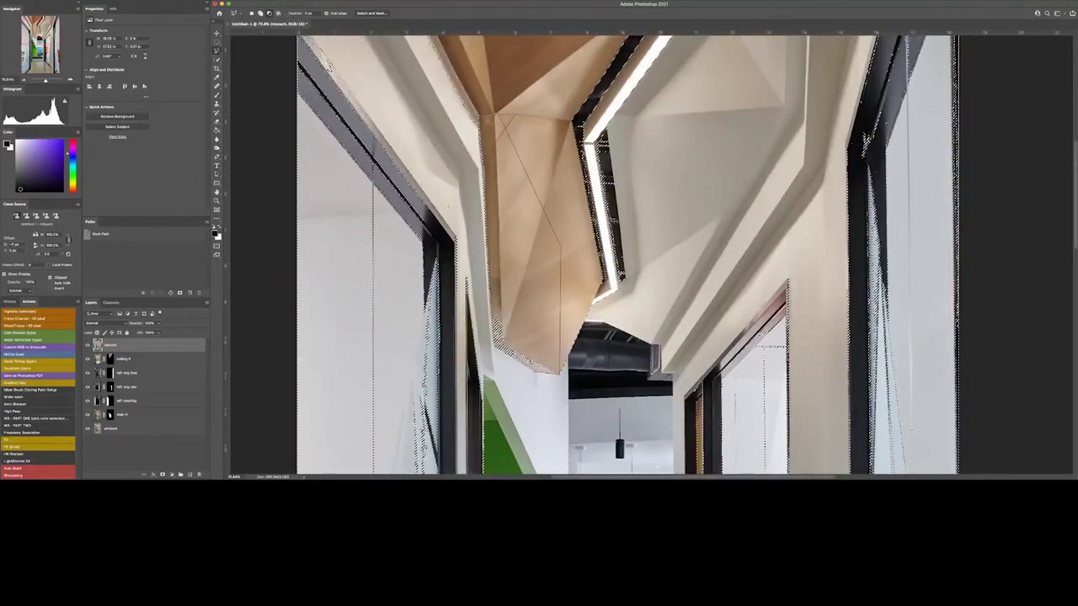
{"action": "left_click_drag", "start_coordinate": [559, 278], "coordinate": [497, 387]}
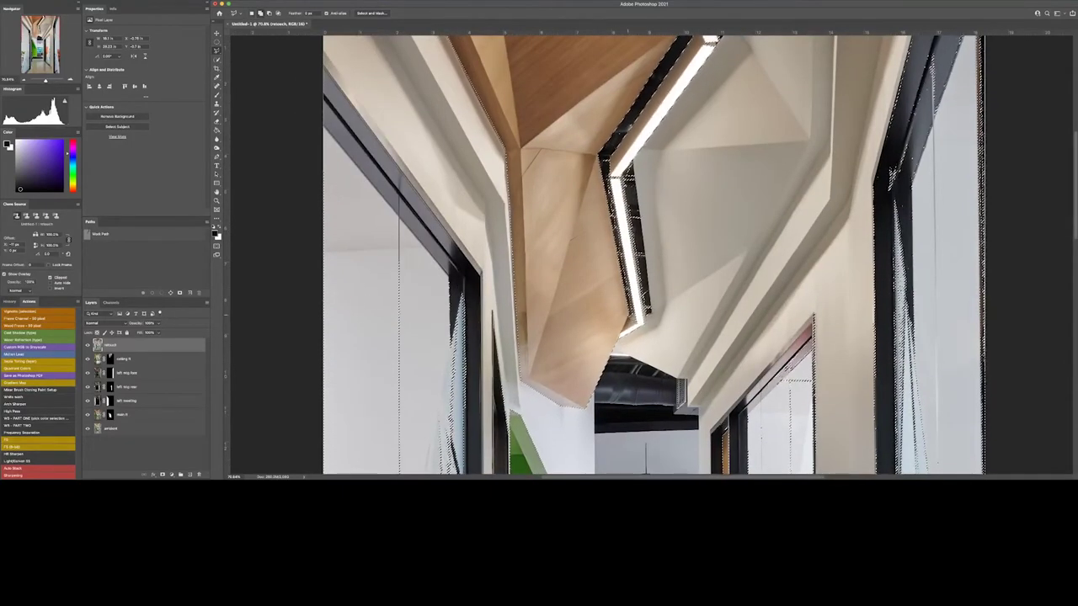
{"action": "mouse_move", "coordinate": [712, 38]}
{"action": "left_mouse_down"}
{"action": "mouse_move", "coordinate": [979, 102]}
{"action": "mouse_move", "coordinate": [981, 252]}
{"action": "left_mouse_up"}
{"action": "key", "text": "ctrl+0"}
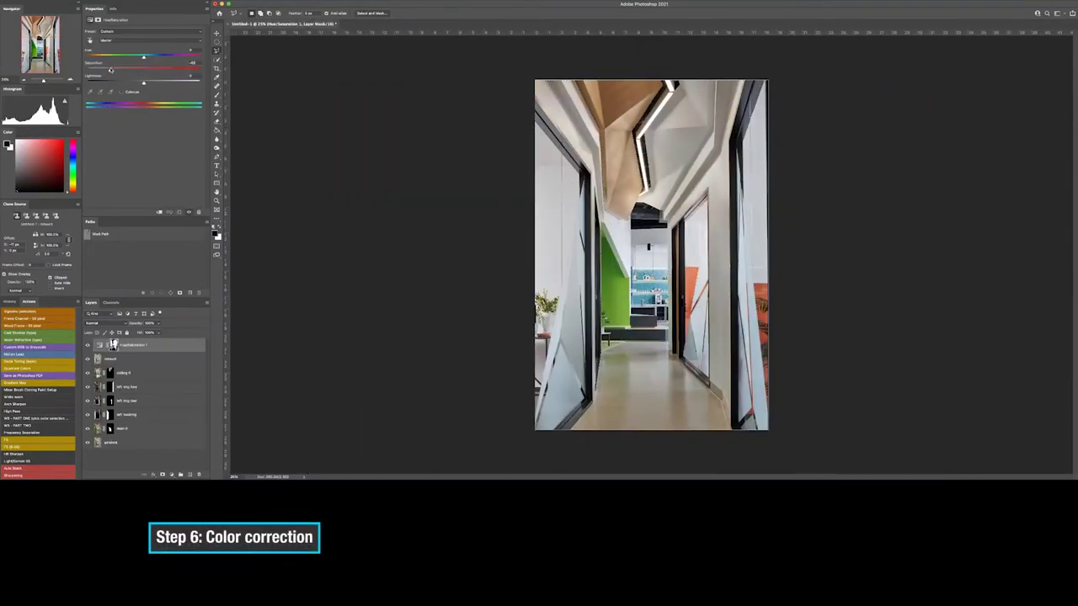
{"action": "left_click_drag", "start_coordinate": [143, 69], "coordinate": [100, 69]}
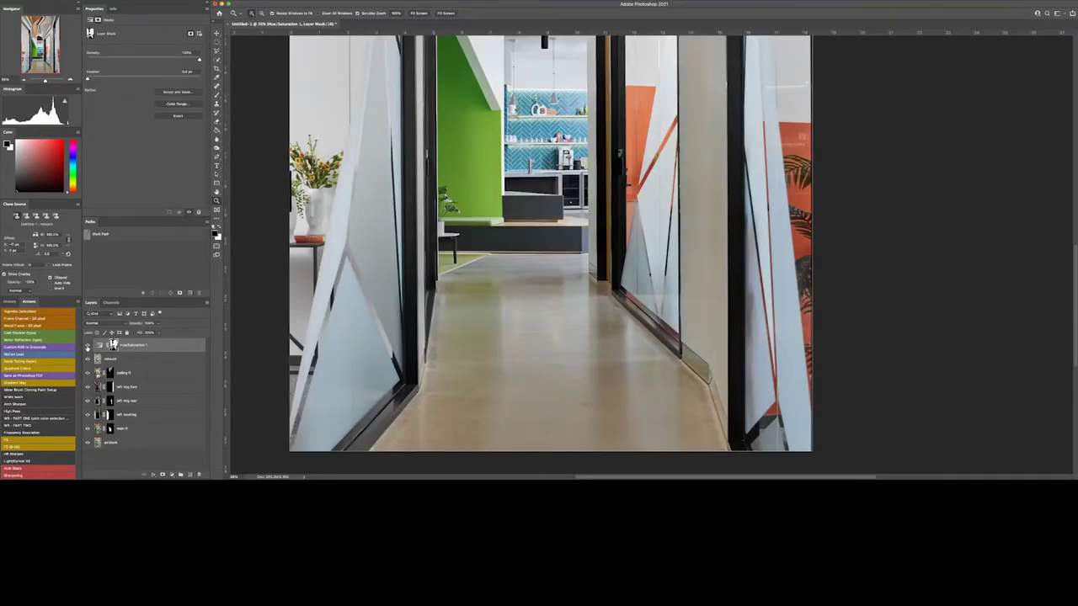
Make the retouch layer the active layer
{"action": "key", "text": "b"}
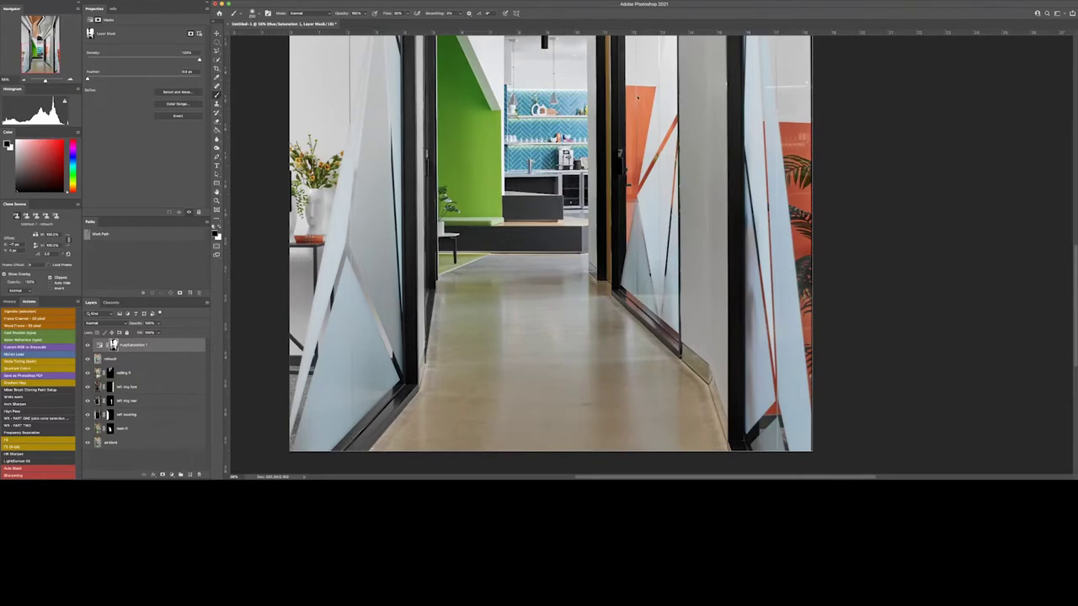
{"action": "scroll", "coordinate": [637, 97], "scroll_direction": "up", "scroll_amount": 3}
{"action": "scroll", "coordinate": [637, 98], "scroll_direction": "up", "scroll_amount": 3}
{"action": "scroll", "coordinate": [638, 98], "scroll_direction": "up", "scroll_amount": 2}
{"action": "scroll", "coordinate": [637, 97], "scroll_direction": "up", "scroll_amount": 3}
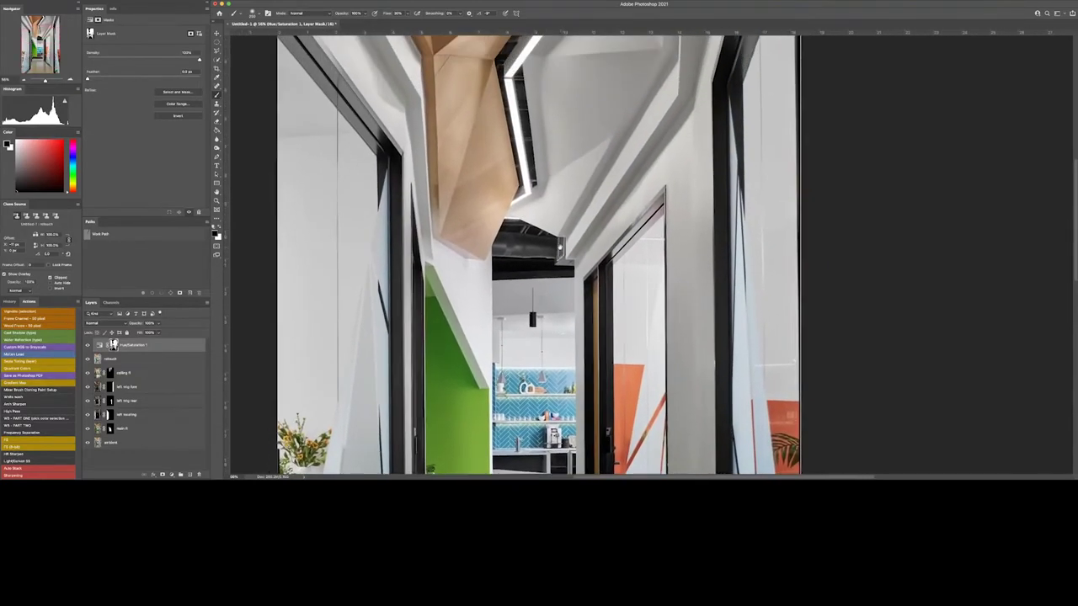
{"action": "scroll", "coordinate": [637, 98], "scroll_direction": "up", "scroll_amount": 3}
{"action": "key", "text": "j"}
{"action": "left_click", "coordinate": [117, 358]}
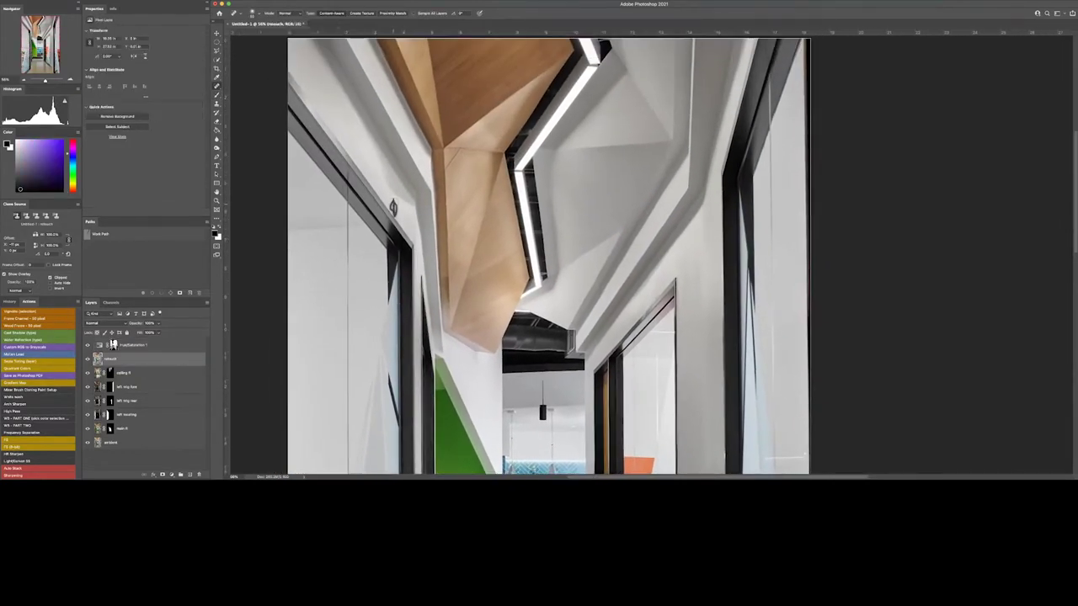
{"action": "scroll", "coordinate": [398, 208], "scroll_direction": "up", "scroll_amount": 2}
{"action": "scroll", "coordinate": [609, 228], "scroll_direction": "up", "scroll_amount": 1}
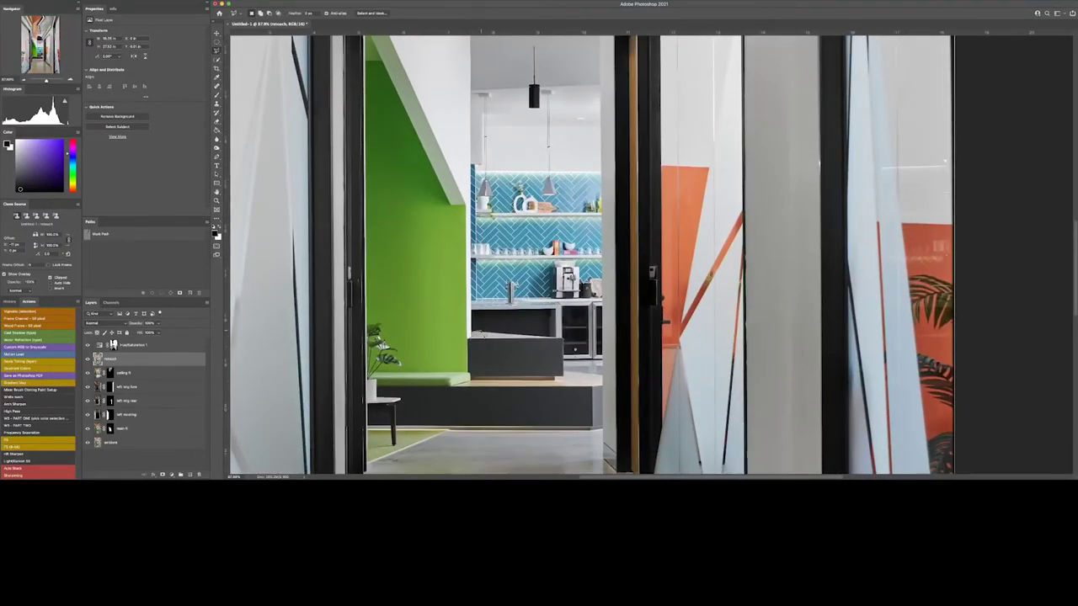
At 100% zoom, trace the dark counter with a four-point pen path and load it as a selection
{"action": "key", "text": "p"}
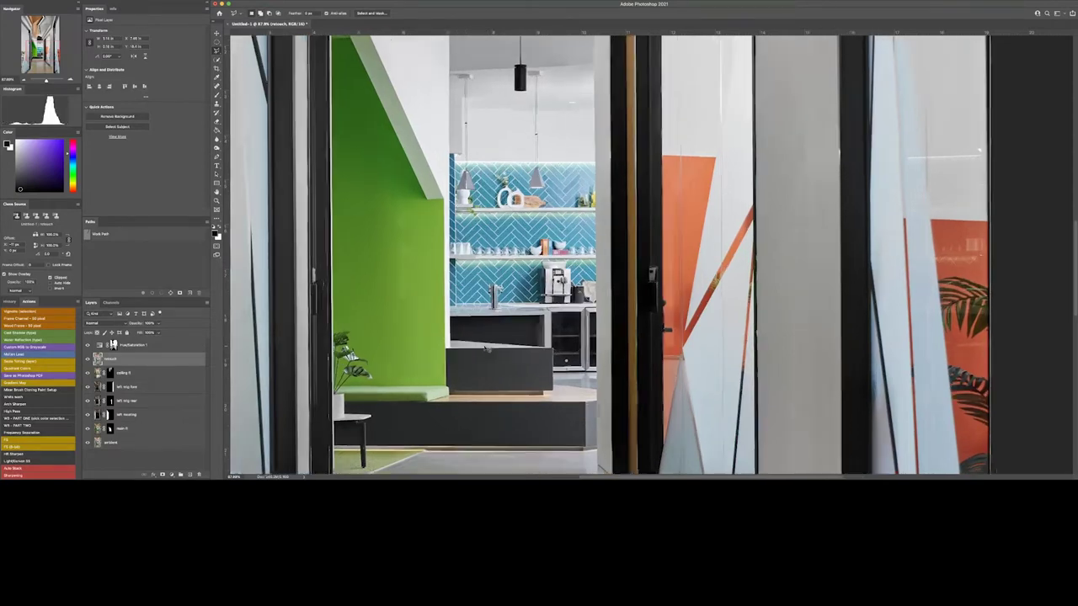
{"action": "key", "text": "ctrl+1"}
{"action": "left_click", "coordinate": [451, 345]}
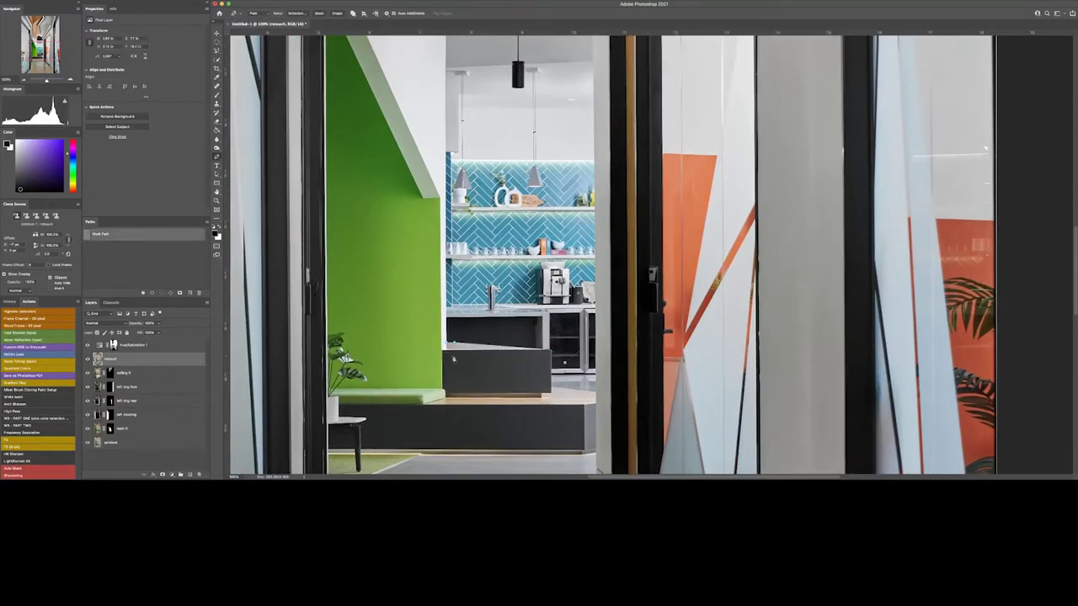
{"action": "left_click", "coordinate": [443, 348]}
{"action": "left_click", "coordinate": [423, 406]}
{"action": "left_click", "coordinate": [552, 397]}
{"action": "key", "text": "ctrl+Return"}
{"action": "key", "text": "b"}
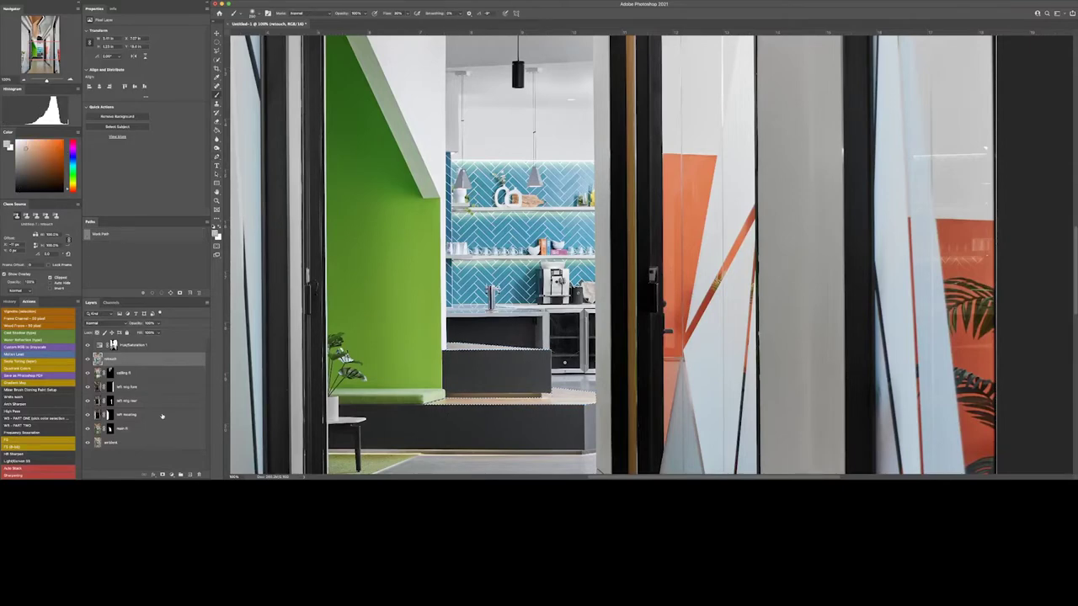
{"action": "left_click", "coordinate": [171, 475]}
Add a Solid Color fill over the counter, blending as Color at 50%
{"action": "left_click", "coordinate": [172, 321]}
{"action": "key", "text": "Return"}
{"action": "left_click", "coordinate": [101, 323]}
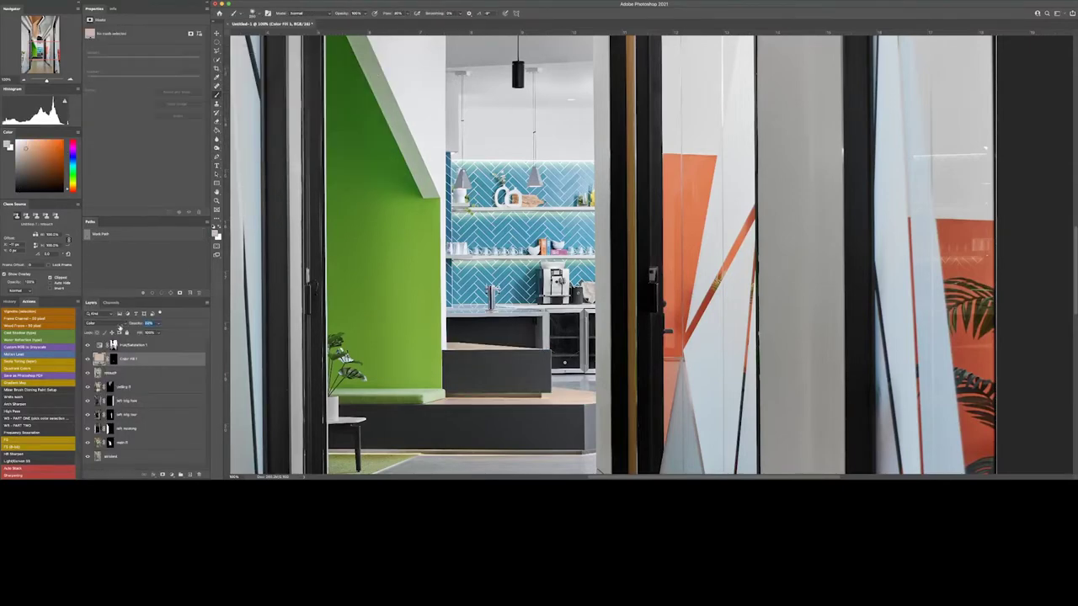
Paint black on the Hue/Saturation 1 mask to hide its effect on both walls
{"action": "key", "text": "alt+bracketright"}
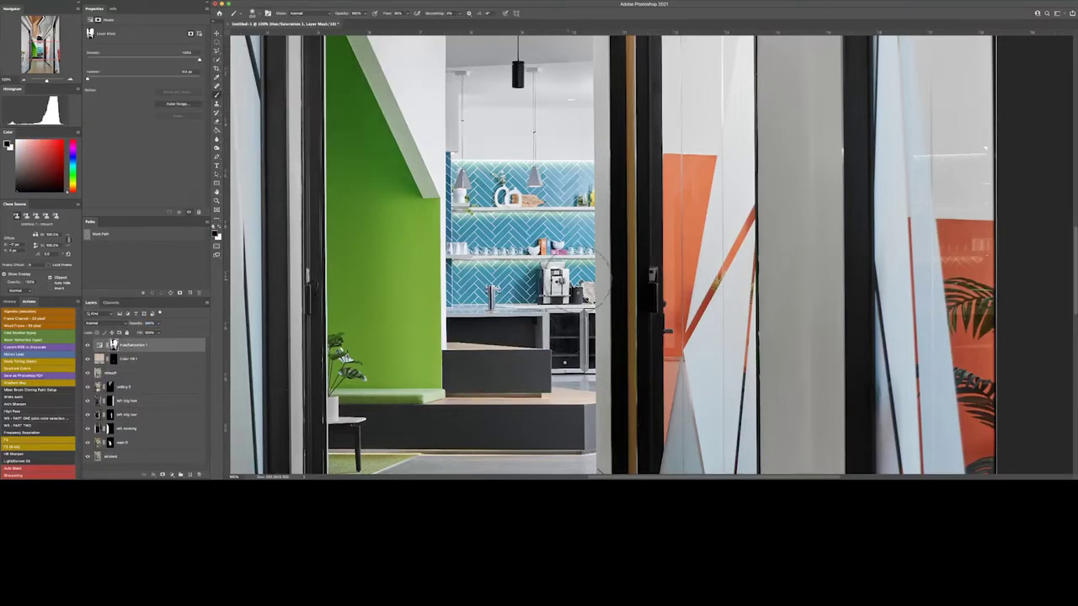
{"action": "key", "text": "ctrl+0"}
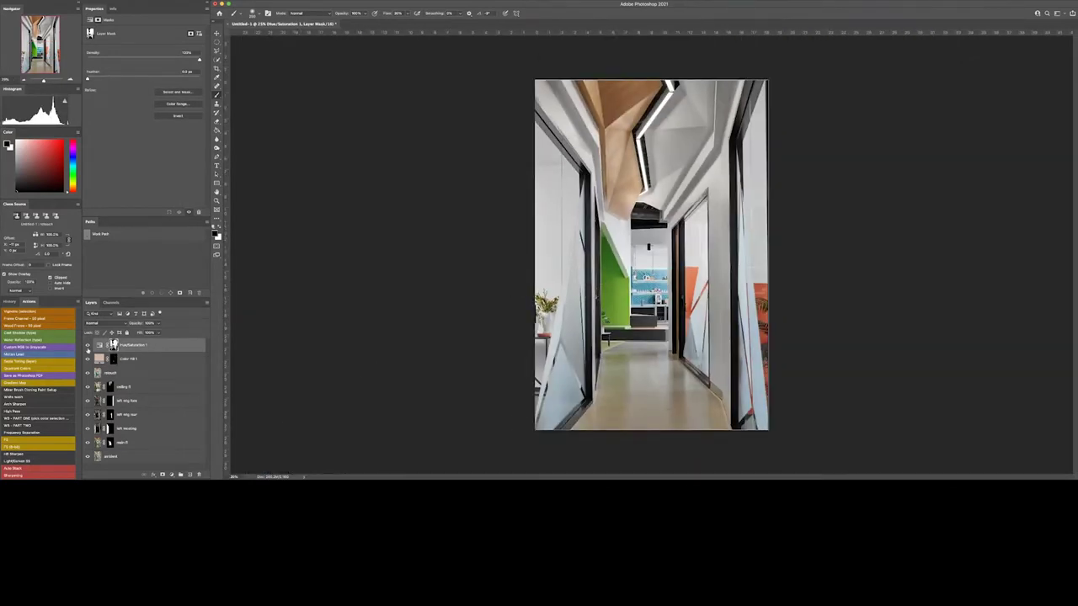
{"action": "left_click", "coordinate": [114, 345], "text": "alt"}
{"action": "mouse_move", "coordinate": [564, 337]}
{"action": "left_mouse_down"}
{"action": "mouse_move", "coordinate": [565, 267]}
{"action": "mouse_move", "coordinate": [562, 387]}
{"action": "left_mouse_up"}
{"action": "mouse_move", "coordinate": [697, 278]}
{"action": "left_mouse_down"}
{"action": "mouse_move", "coordinate": [699, 356]}
{"action": "mouse_move", "coordinate": [749, 278]}
{"action": "left_mouse_up"}
{"action": "left_click_drag", "start_coordinate": [748, 320], "coordinate": [740, 413]}
{"action": "key", "text": "ctrl+2"}
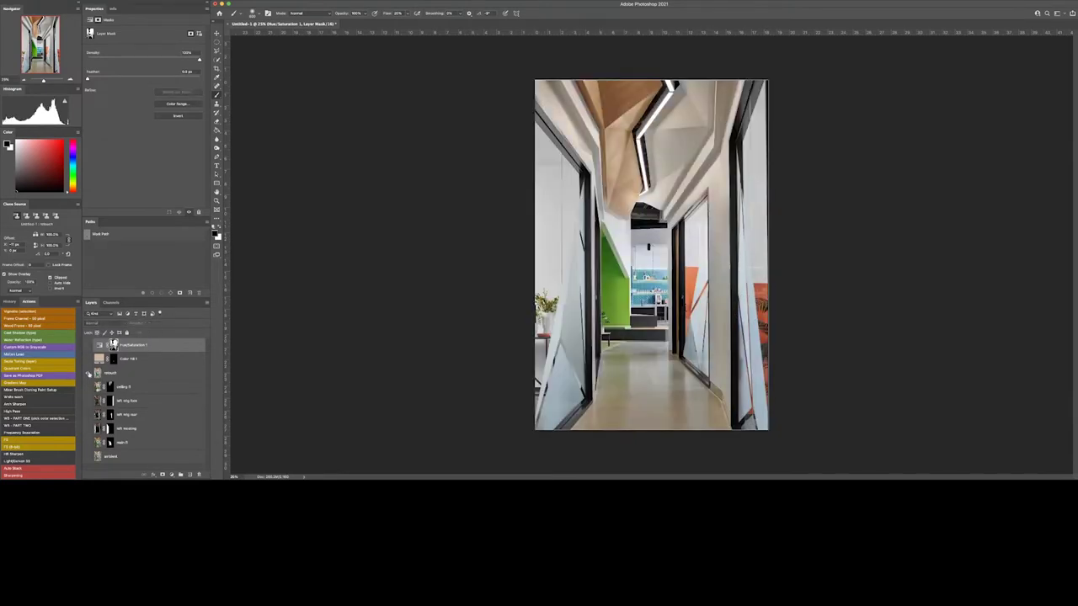
Compare the retouch layer and mask views, then add a second Hue/Saturation adjustment layer
{"action": "left_click", "coordinate": [88, 372], "text": "alt"}
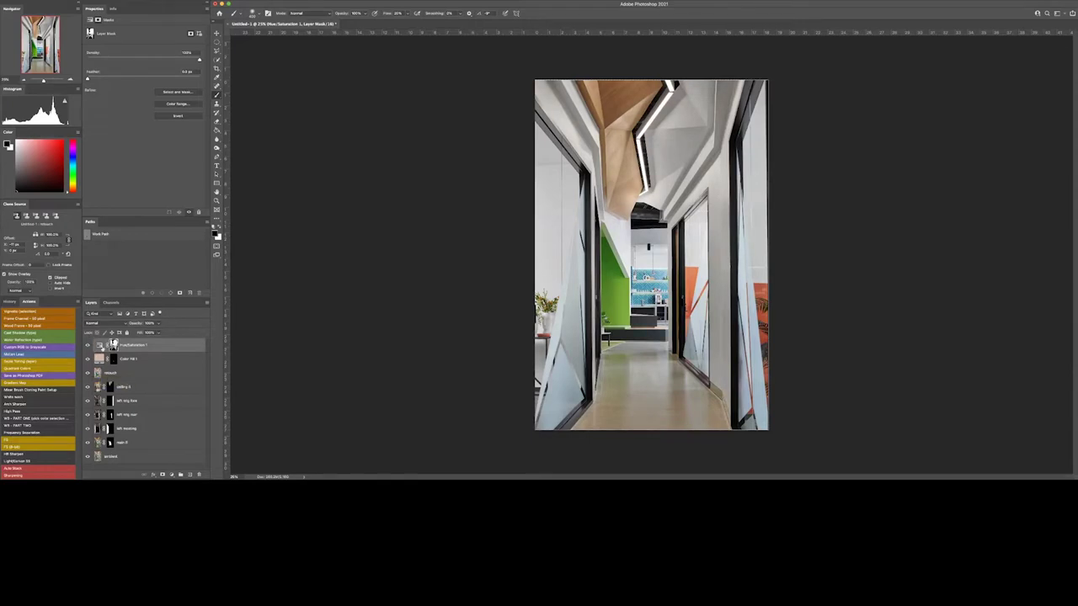
{"action": "left_click", "coordinate": [113, 344], "text": "alt"}
{"action": "left_click", "coordinate": [113, 345], "text": "alt"}
{"action": "left_click", "coordinate": [172, 475]}
{"action": "left_click", "coordinate": [180, 396]}
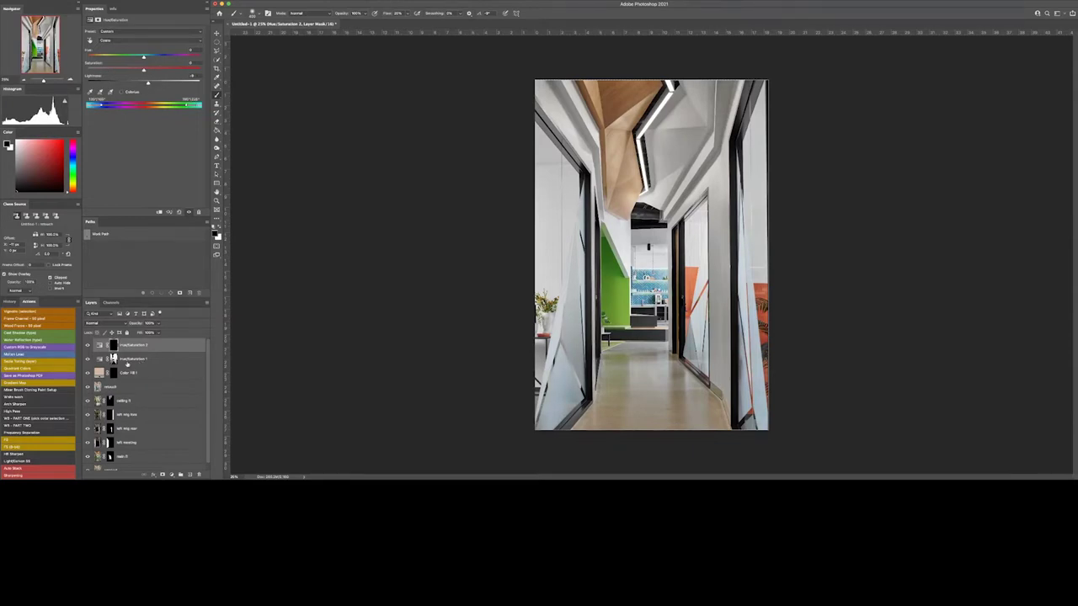
Zoom in on the corridor and trace a pen path along the glass wall edge
{"action": "key", "text": "z"}
{"action": "left_click_drag", "start_coordinate": [601, 379], "coordinate": [641, 369]}
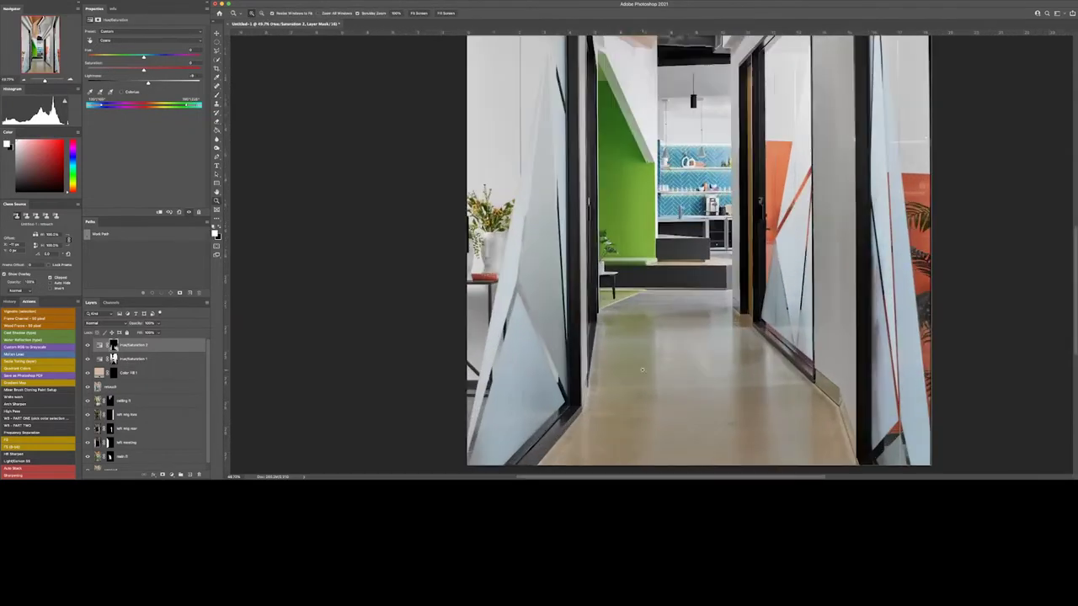
{"action": "key", "text": "p"}
{"action": "left_click", "coordinate": [468, 462]}
{"action": "left_click", "coordinate": [542, 69]}
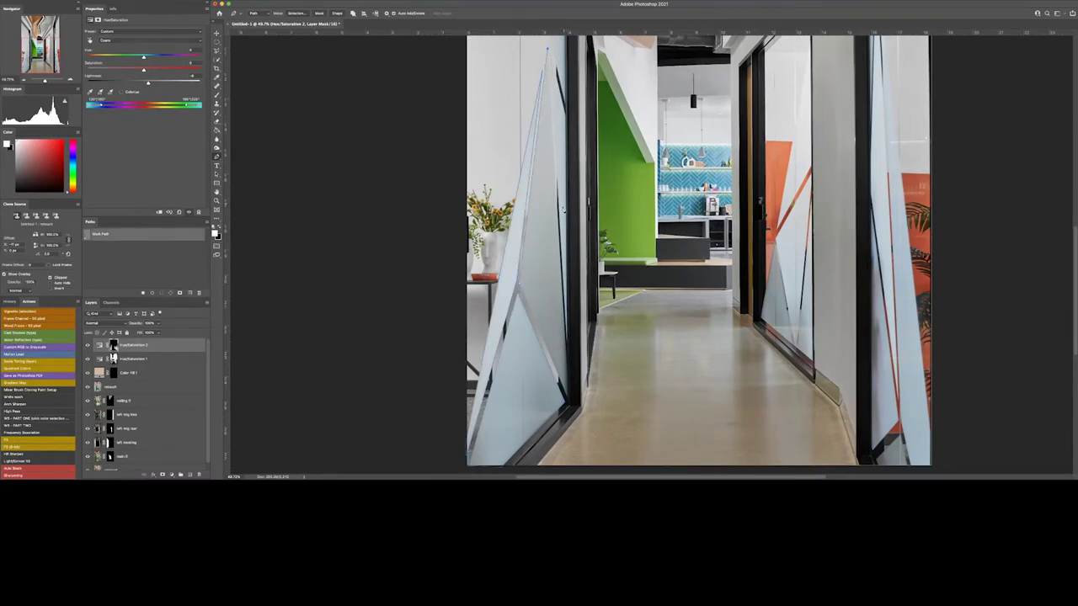
{"action": "left_click", "coordinate": [569, 402]}
Pan around the canvas to inspect the panel edges, then fit the whole photo in view
{"action": "scroll", "coordinate": [545, 216], "scroll_direction": "up", "scroll_amount": 5}
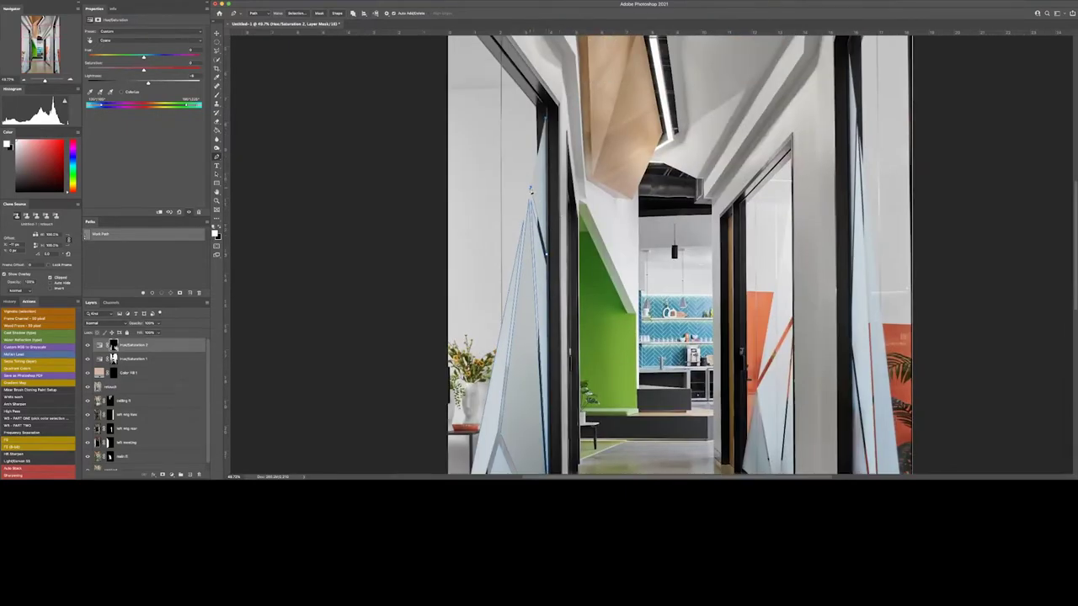
{"action": "scroll", "coordinate": [619, 286], "scroll_direction": "down", "scroll_amount": 5}
{"action": "scroll", "coordinate": [619, 286], "scroll_direction": "right", "scroll_amount": 7}
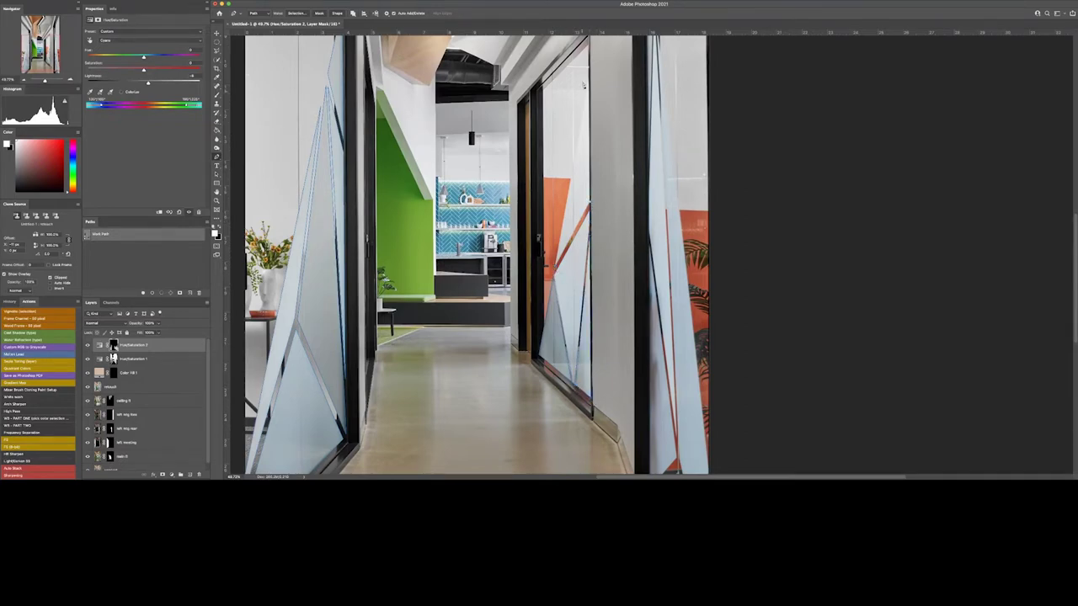
{"action": "scroll", "coordinate": [665, 421], "scroll_direction": "down", "scroll_amount": 3}
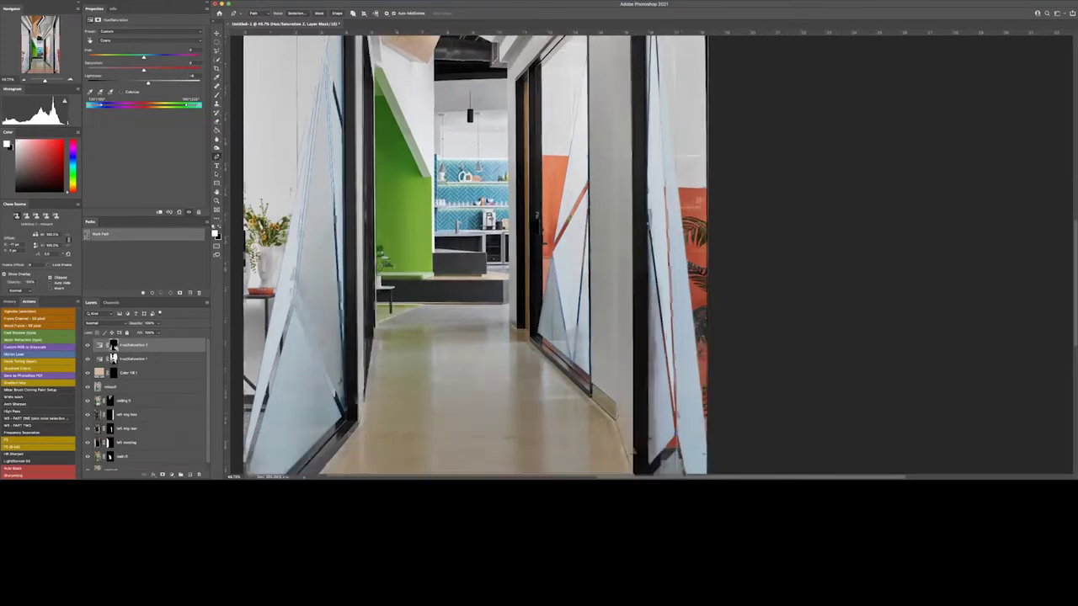
{"action": "scroll", "coordinate": [645, 358], "scroll_direction": "down", "scroll_amount": 2}
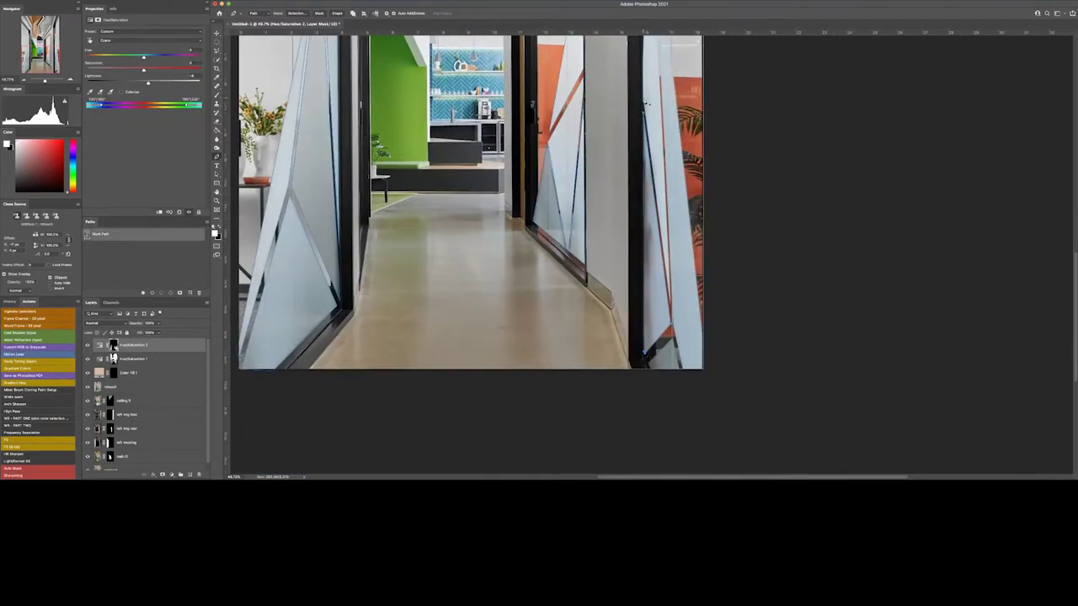
{"action": "scroll", "coordinate": [650, 75], "scroll_direction": "up", "scroll_amount": 5}
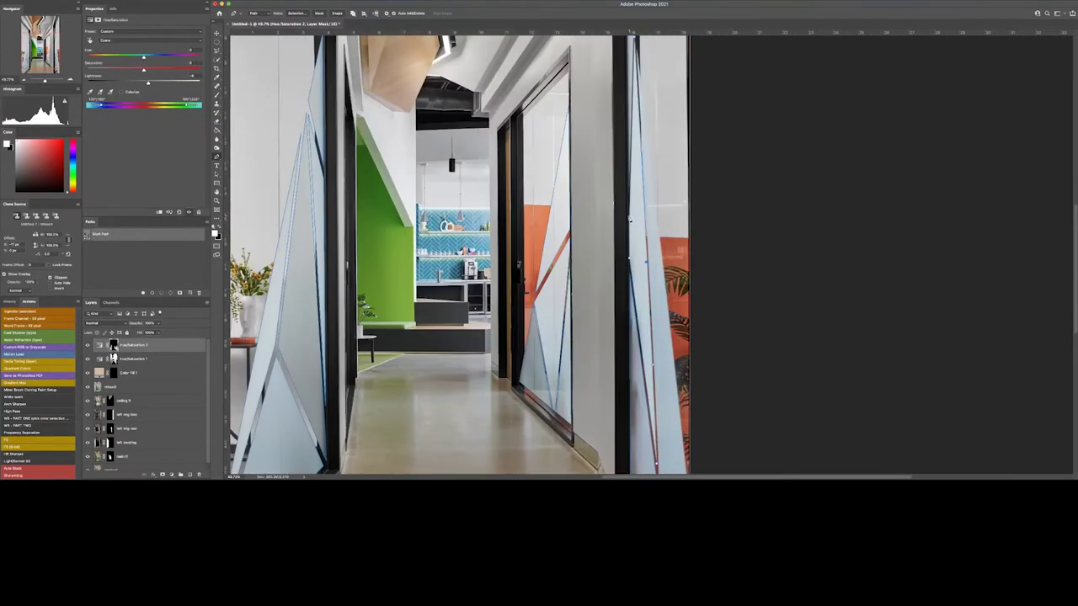
{"action": "scroll", "coordinate": [629, 261], "scroll_direction": "down", "scroll_amount": 3}
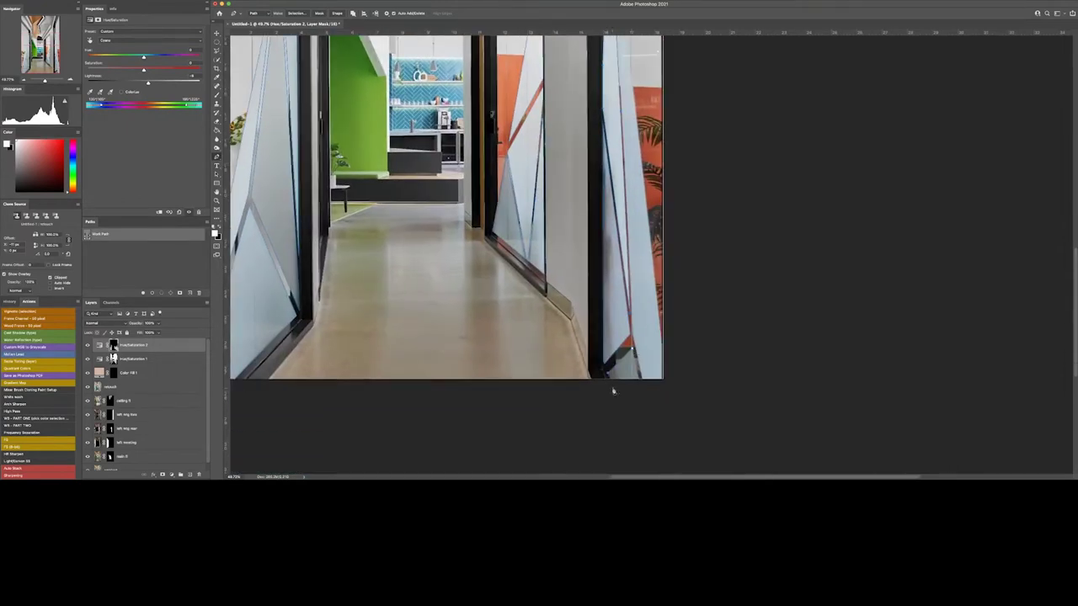
{"action": "scroll", "coordinate": [633, 339], "scroll_direction": "up", "scroll_amount": 5}
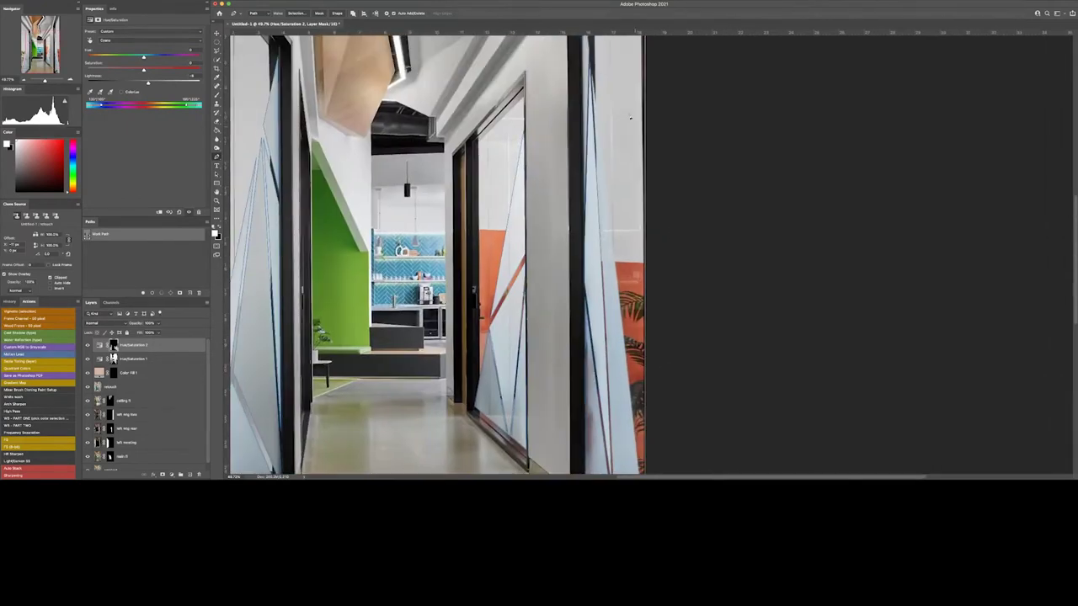
{"action": "scroll", "coordinate": [646, 376], "scroll_direction": "down", "scroll_amount": 5}
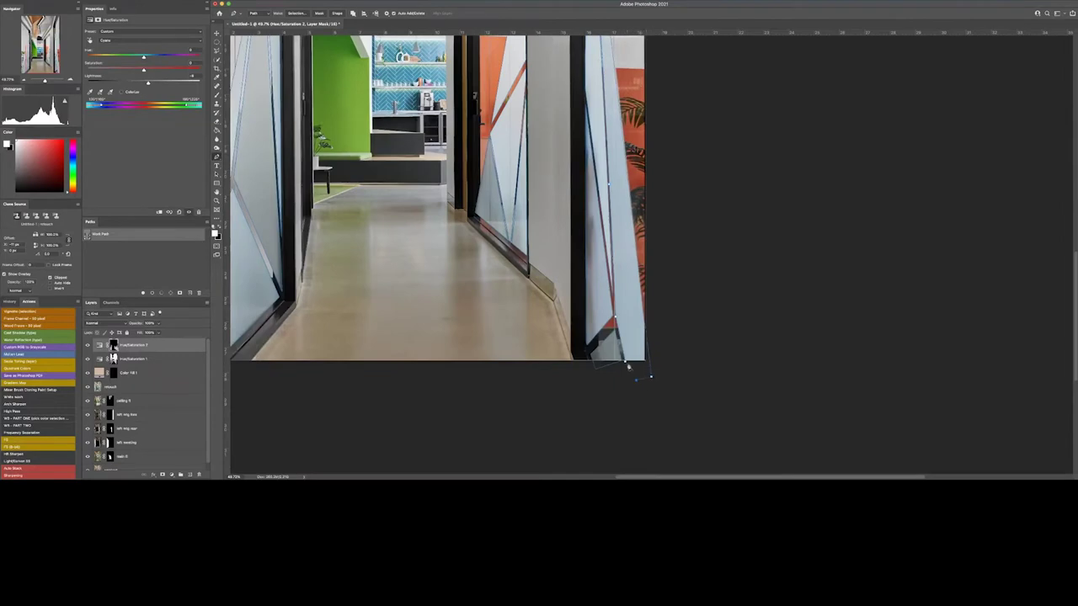
{"action": "scroll", "coordinate": [651, 376], "scroll_direction": "up", "scroll_amount": 8}
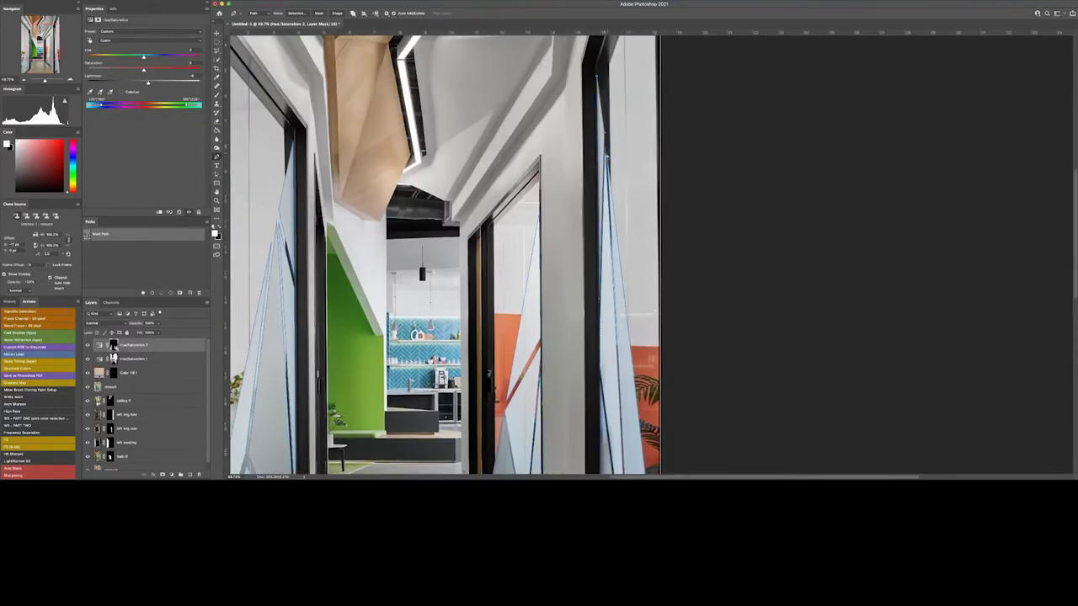
{"action": "key", "text": "ctrl+0"}
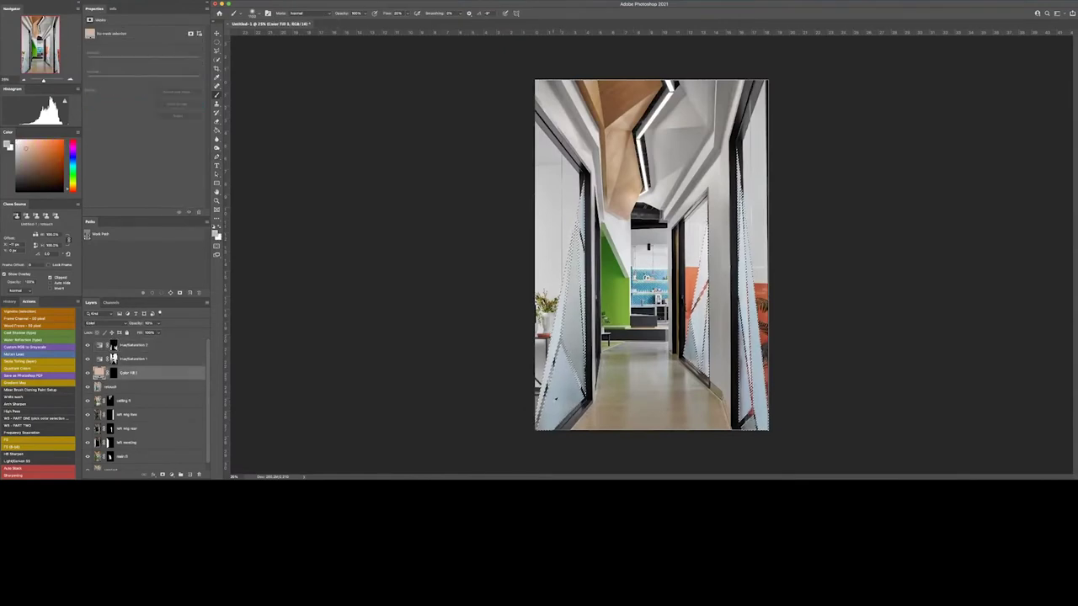
Confirm the Color Fill 1 colour and set its blend mode to Luminosity
{"action": "double_click", "coordinate": [100, 372]}
{"action": "left_click", "coordinate": [378, 65]}
{"action": "left_click", "coordinate": [97, 323]}
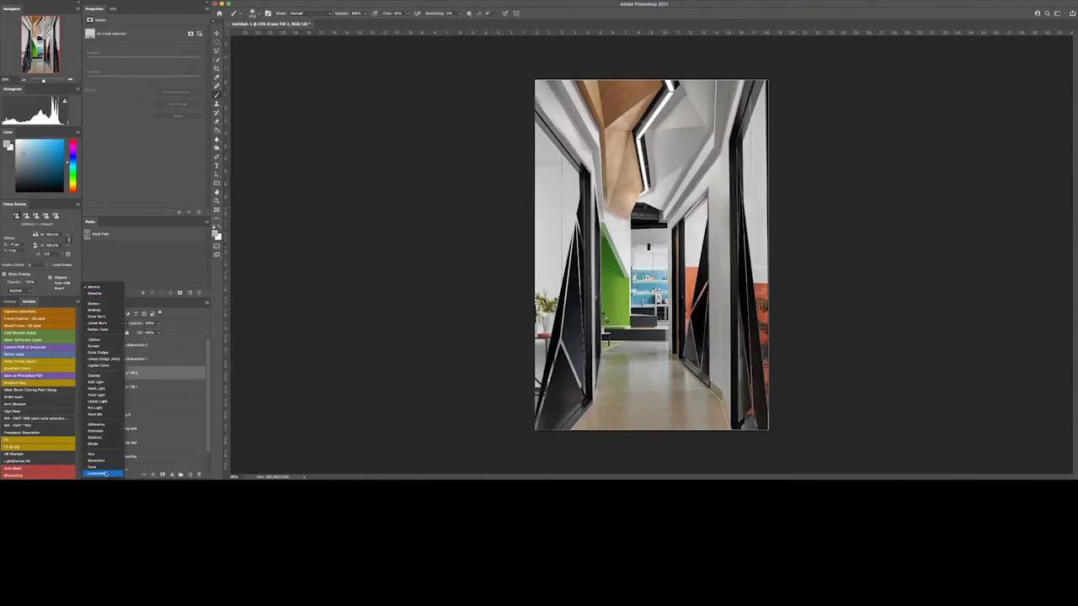
{"action": "left_click", "coordinate": [105, 473]}
Add a Curves layer brightening the glass panels, group it, and give the group a black mask
{"action": "left_click", "coordinate": [171, 474]}
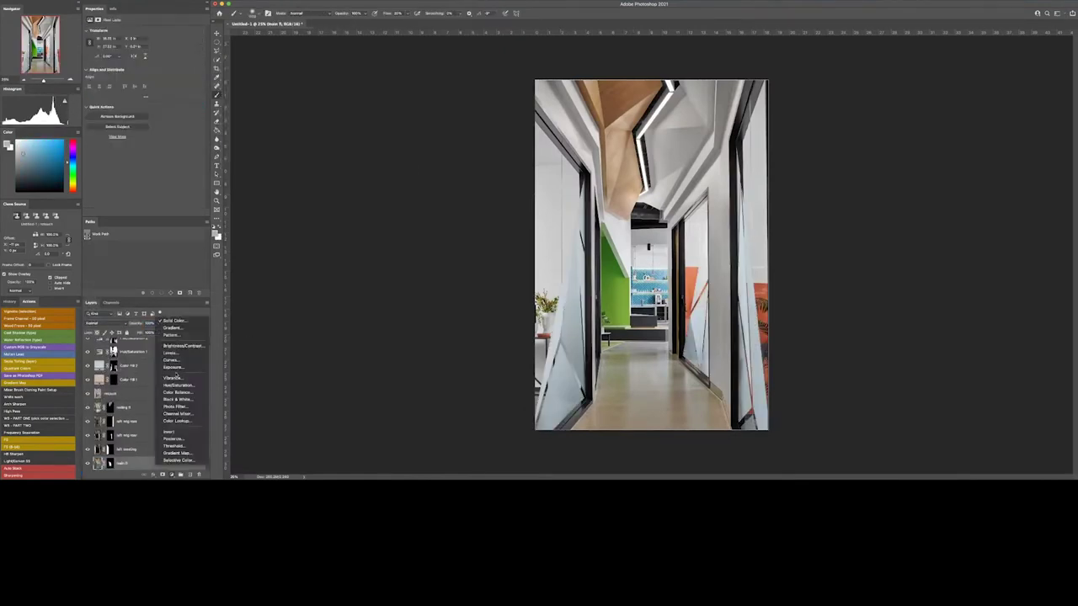
{"action": "left_click", "coordinate": [178, 366]}
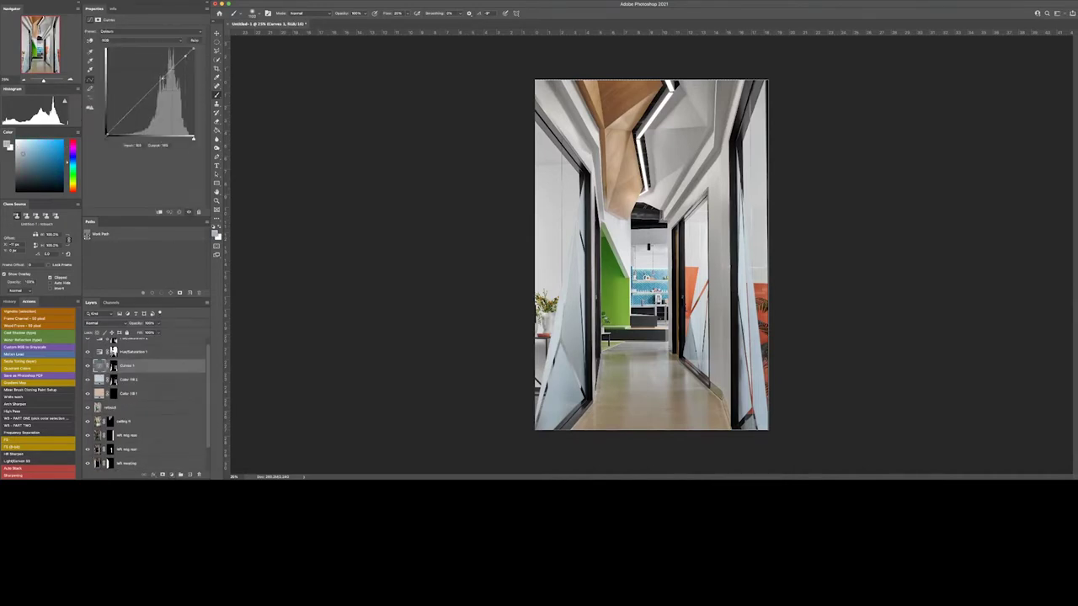
{"action": "left_click_drag", "start_coordinate": [162, 79], "coordinate": [161, 78]}
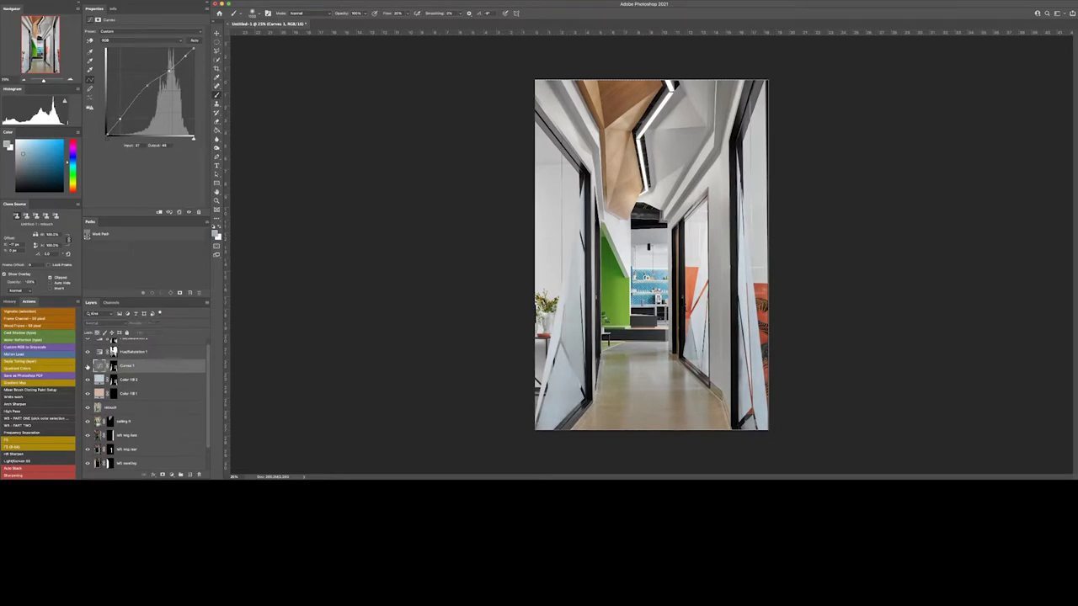
{"action": "key", "text": "ctrl+g"}
{"action": "left_click", "coordinate": [162, 475], "text": "alt"}
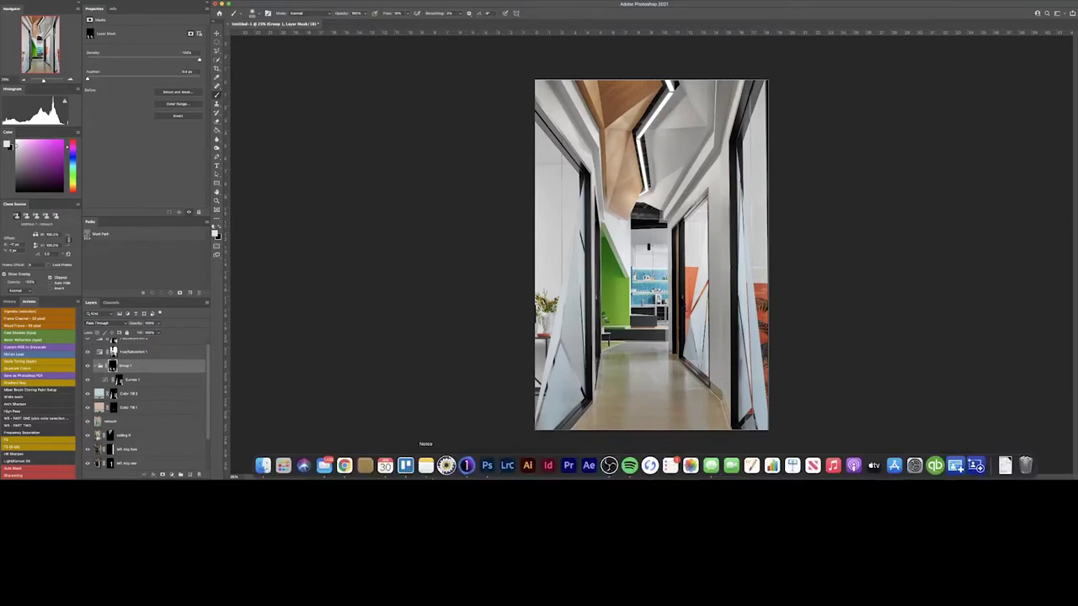
Add a Curves 2 adjustment layer and adjust its tone curve
{"action": "left_click", "coordinate": [171, 475]}
{"action": "left_click", "coordinate": [181, 391]}
{"action": "left_click", "coordinate": [171, 474]}
{"action": "left_click", "coordinate": [181, 362]}
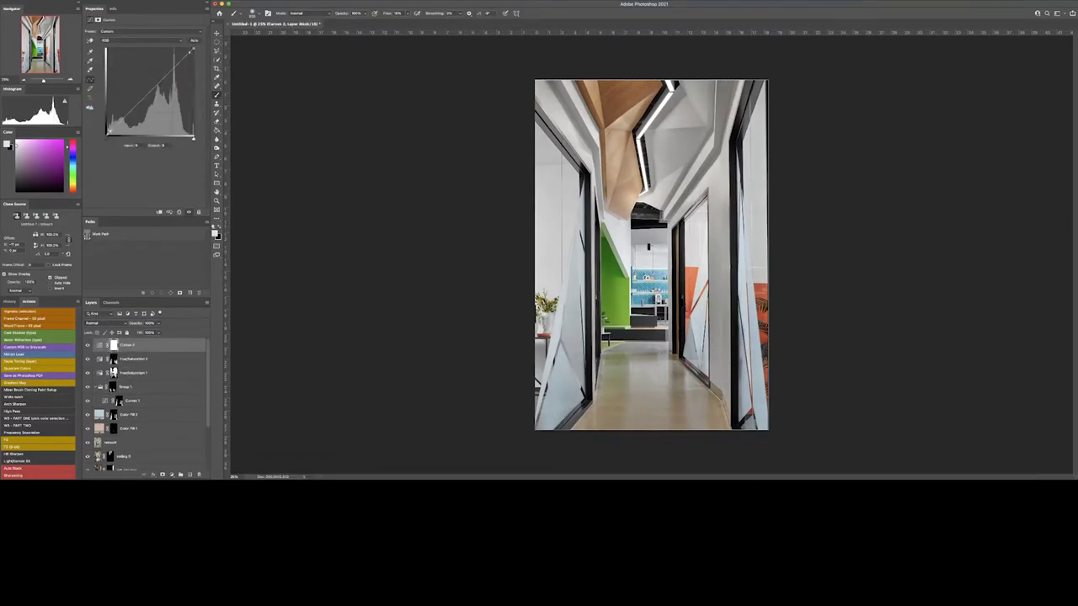
{"action": "left_click_drag", "start_coordinate": [159, 80], "coordinate": [154, 84]}
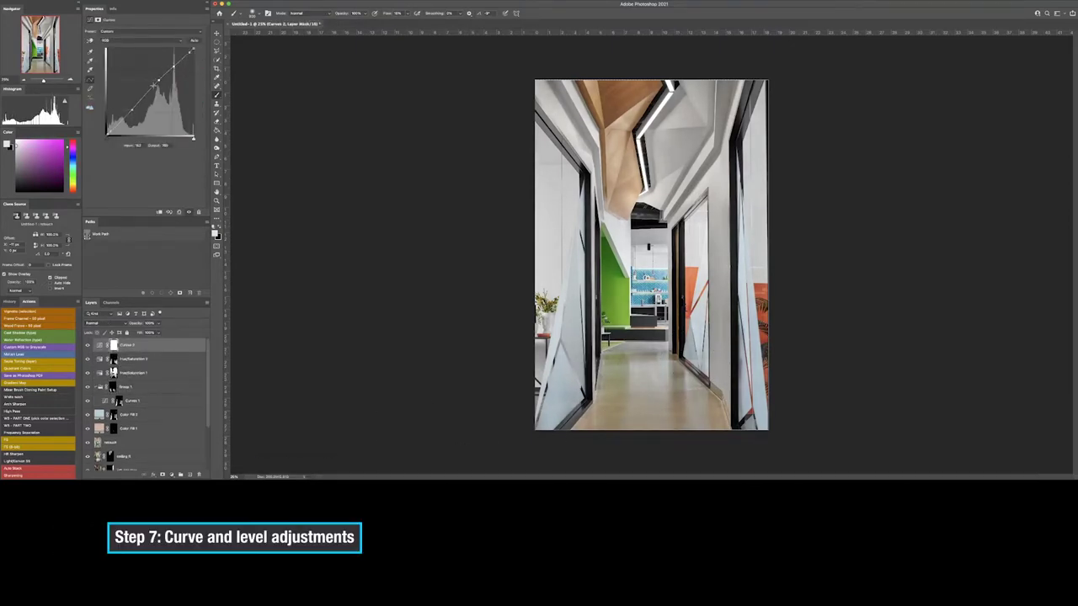
Add Hue/Saturation 3 with an inverted mask, stamp visible layers, and open Camera Raw Filter
{"action": "left_click", "coordinate": [171, 475]}
{"action": "left_click", "coordinate": [181, 386]}
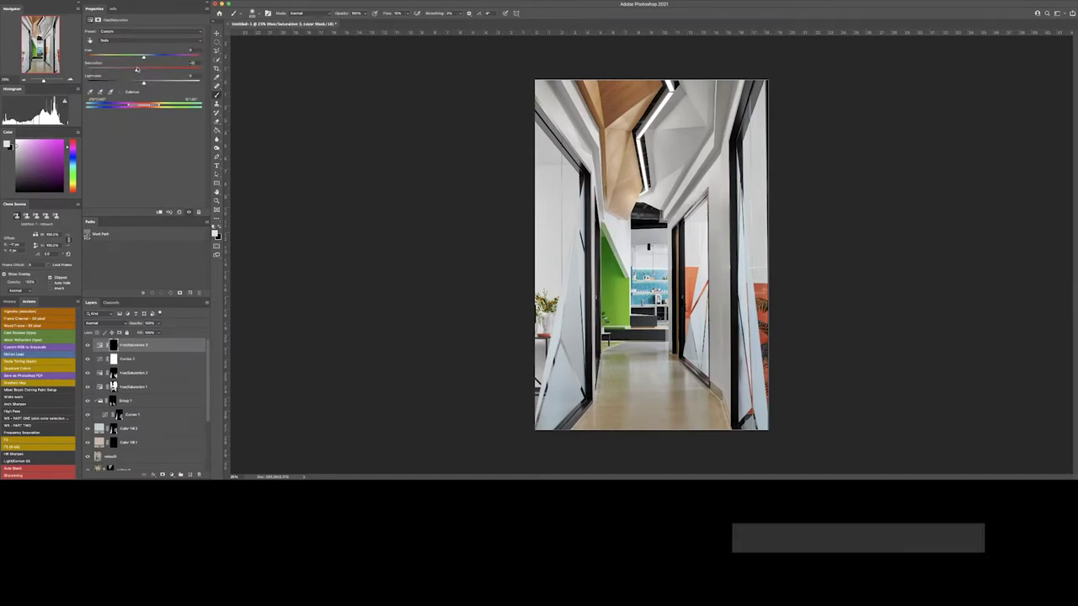
{"action": "key", "text": "ctrl+i"}
{"action": "key", "text": "ctrl+shift+alt+e"}
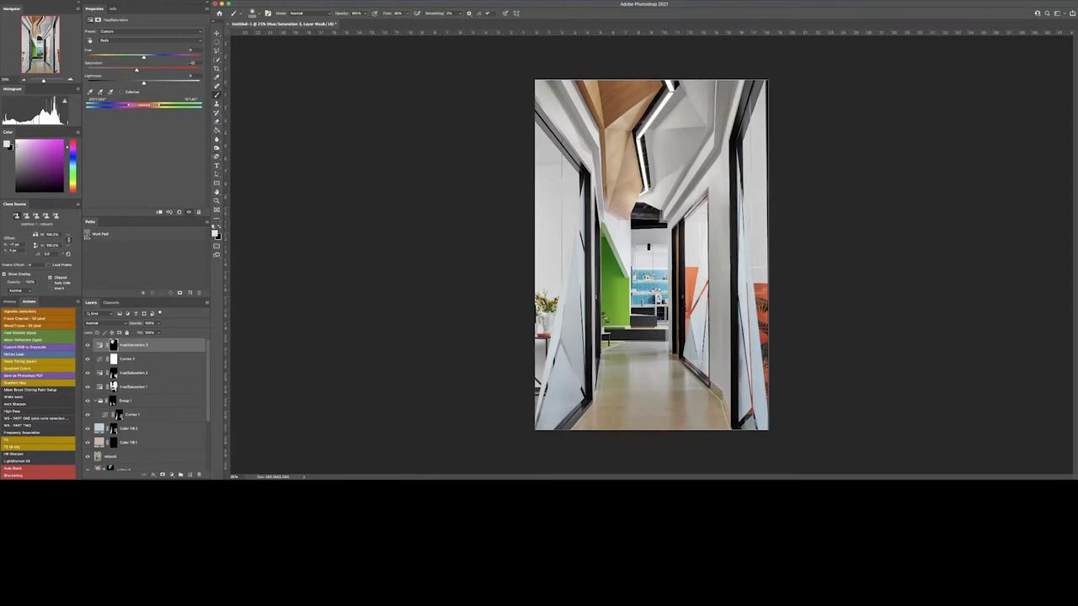
{"action": "left_click", "coordinate": [404, 52]}
Apply Guided Upright with two vertical guides along the door frames
{"action": "left_click", "coordinate": [929, 171]}
{"action": "left_click", "coordinate": [932, 184]}
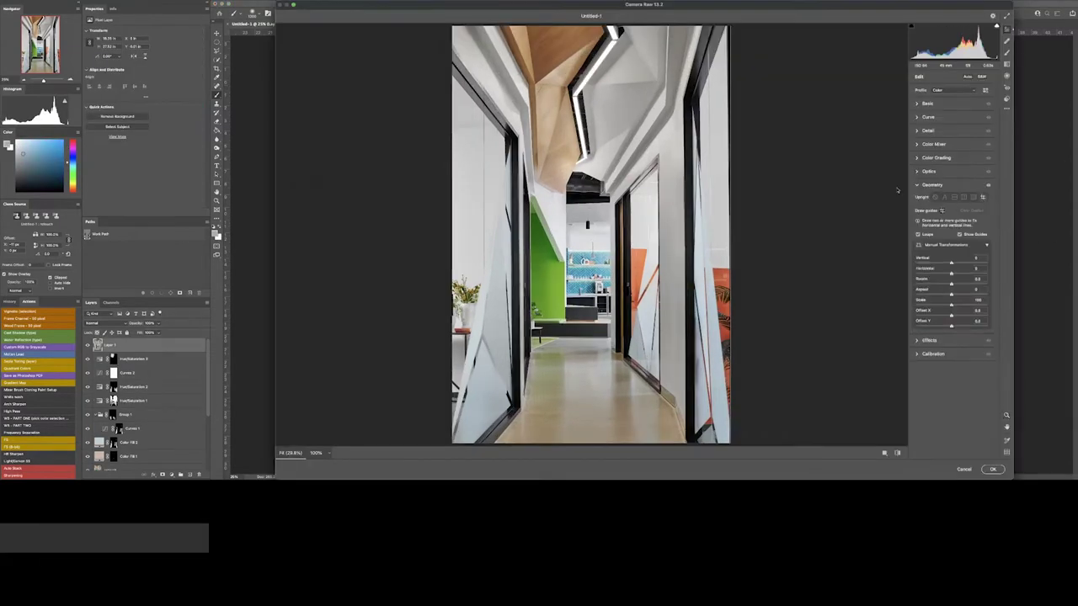
{"action": "left_click", "coordinate": [941, 210]}
{"action": "left_click_drag", "start_coordinate": [684, 124], "coordinate": [711, 368]}
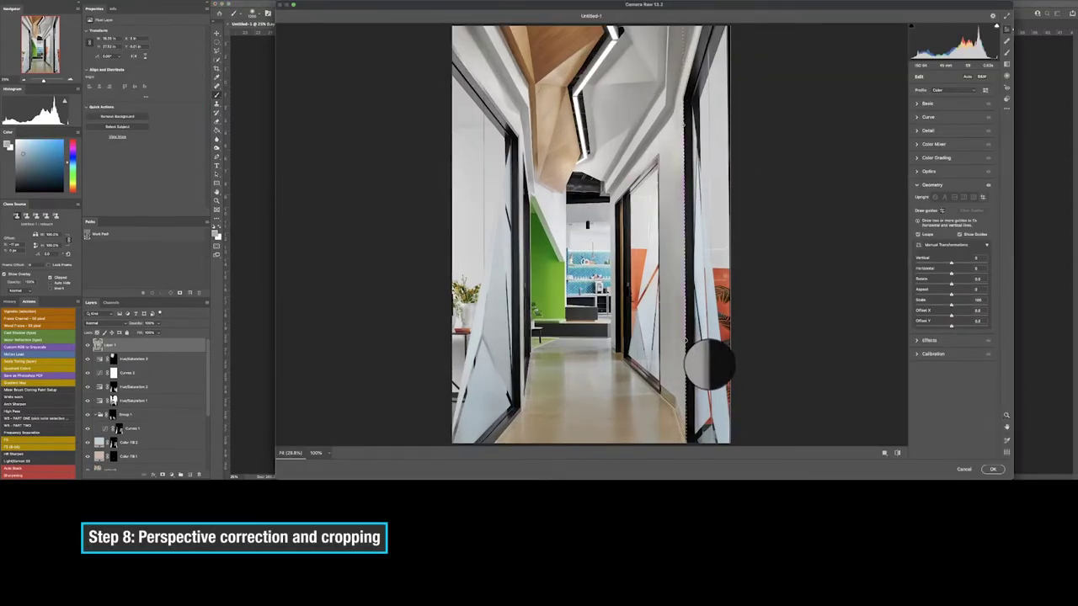
{"action": "left_click_drag", "start_coordinate": [539, 156], "coordinate": [539, 362]}
Correct lens distortion in Optics, apply Camera Raw, and drag a vertical guide from the ruler
{"action": "left_click", "coordinate": [929, 171]}
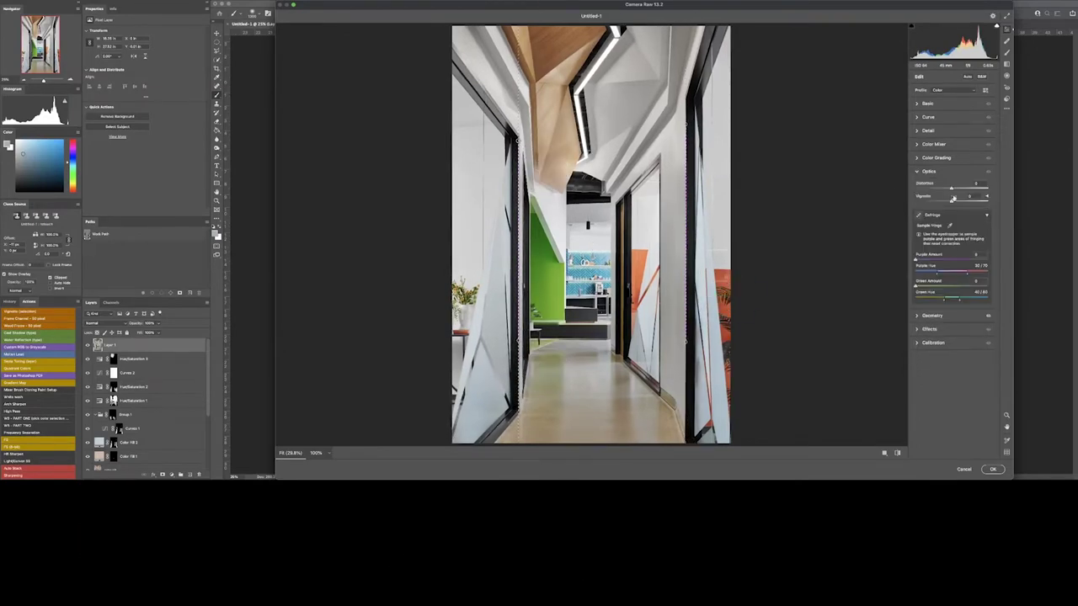
{"action": "left_click_drag", "start_coordinate": [950, 188], "coordinate": [952, 190]}
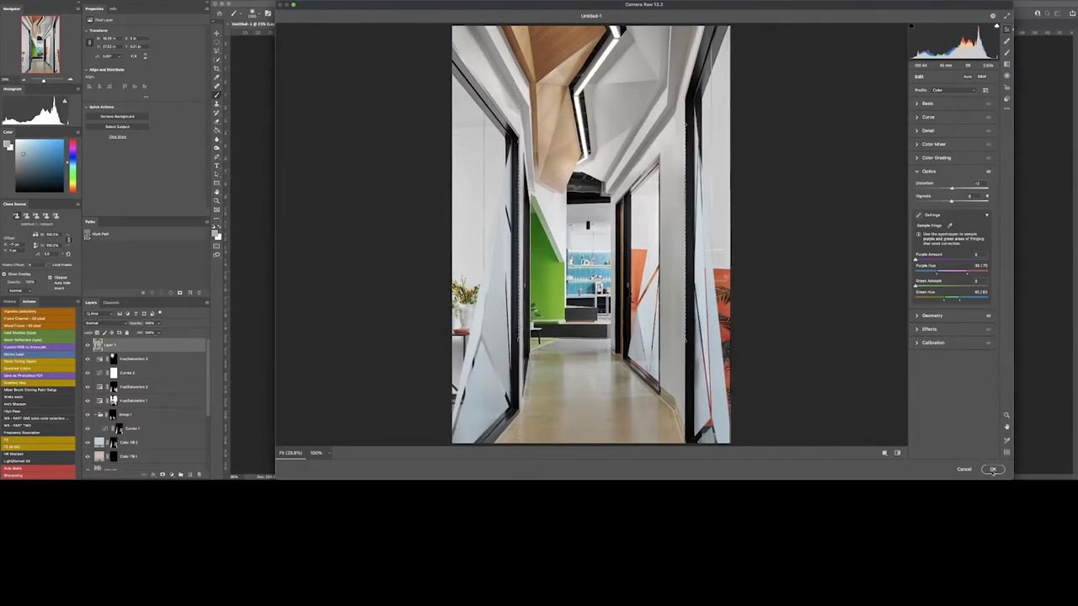
{"action": "left_click", "coordinate": [992, 469]}
{"action": "mouse_move", "coordinate": [226, 308]}
{"action": "left_mouse_down"}
{"action": "mouse_move", "coordinate": [593, 307]}
{"action": "mouse_move", "coordinate": [88, 347]}
{"action": "left_mouse_up"}
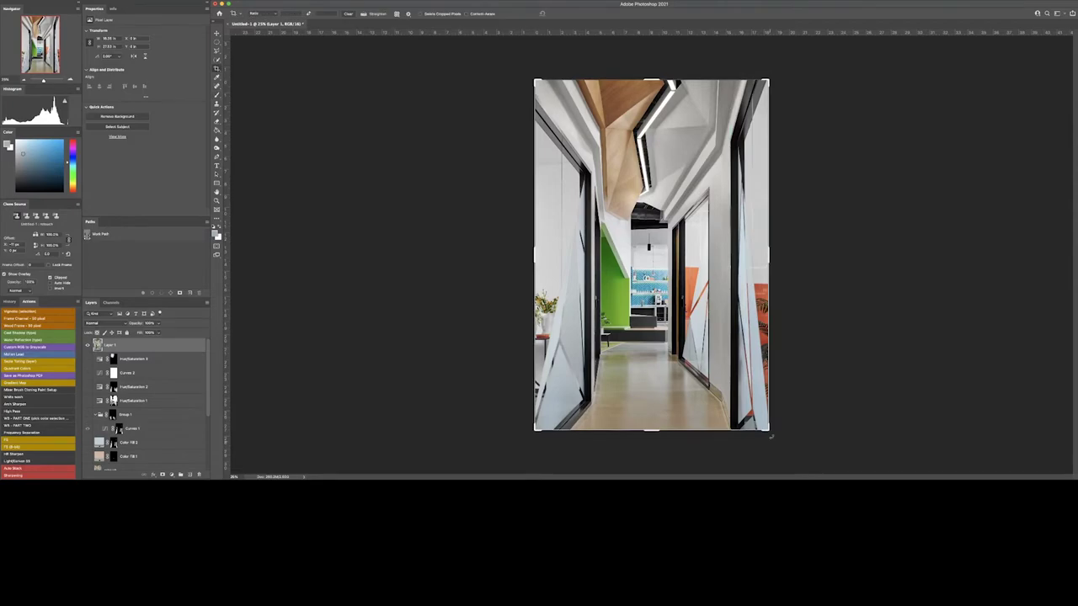
Crop the corrected hallway image and commit the crop
{"action": "key", "text": "c"}
{"action": "left_click", "coordinate": [566, 14]}
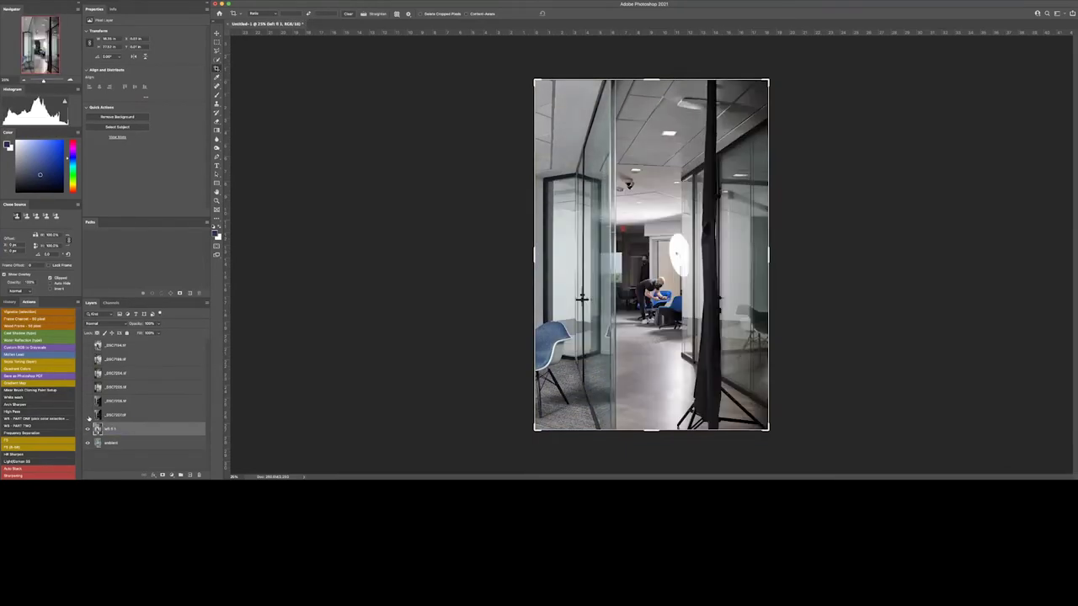
Turn on the _DSC7223 and upper exposure layers, renaming one after its light position
{"action": "left_click", "coordinate": [88, 415]}
{"action": "left_click", "coordinate": [87, 402]}
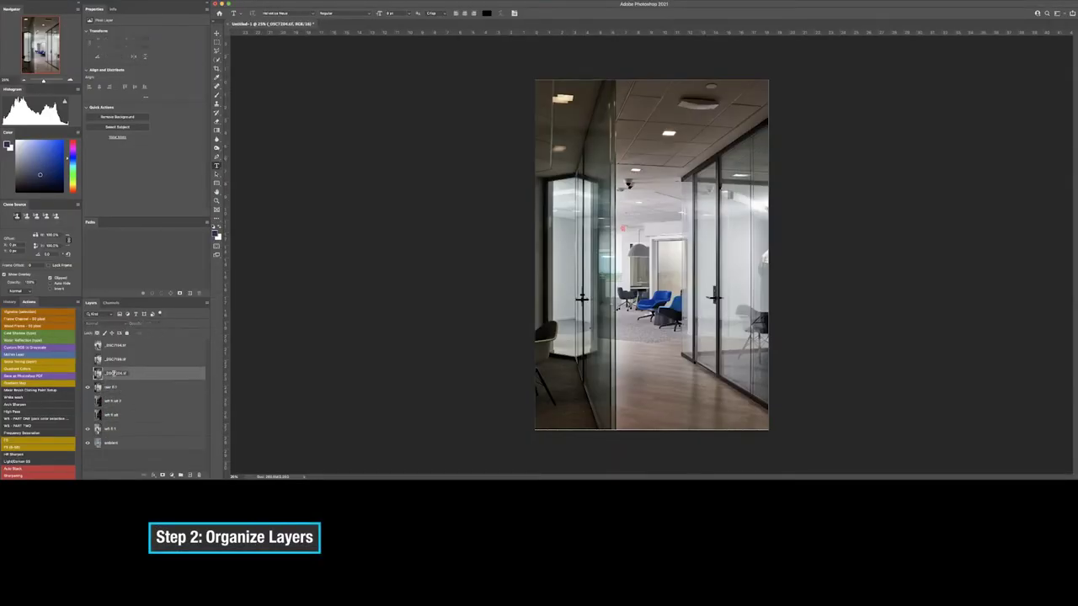
{"action": "left_click", "coordinate": [87, 359]}
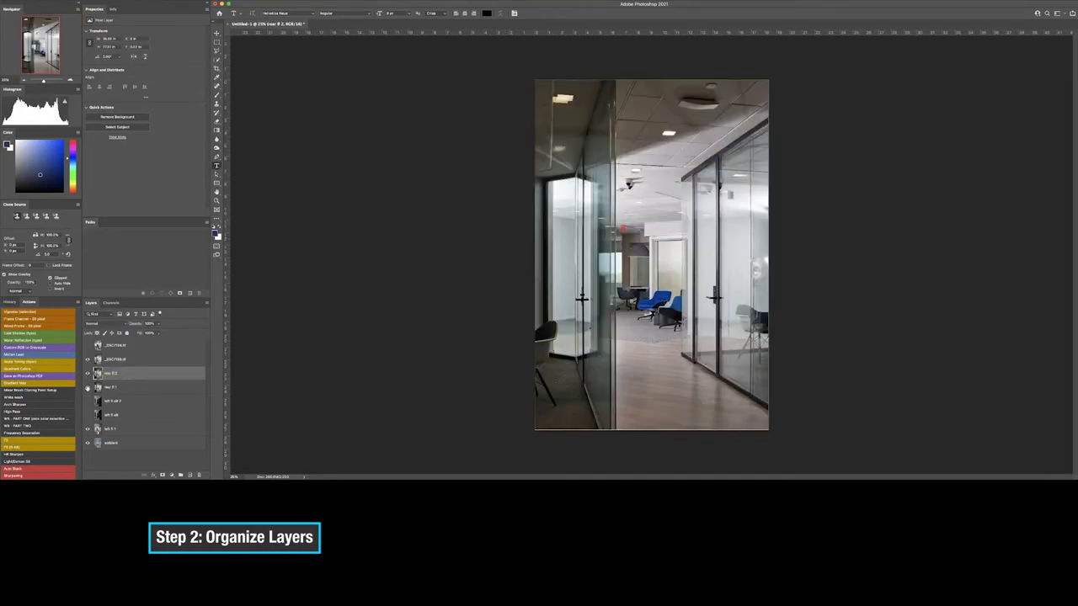
{"action": "left_click", "coordinate": [87, 346]}
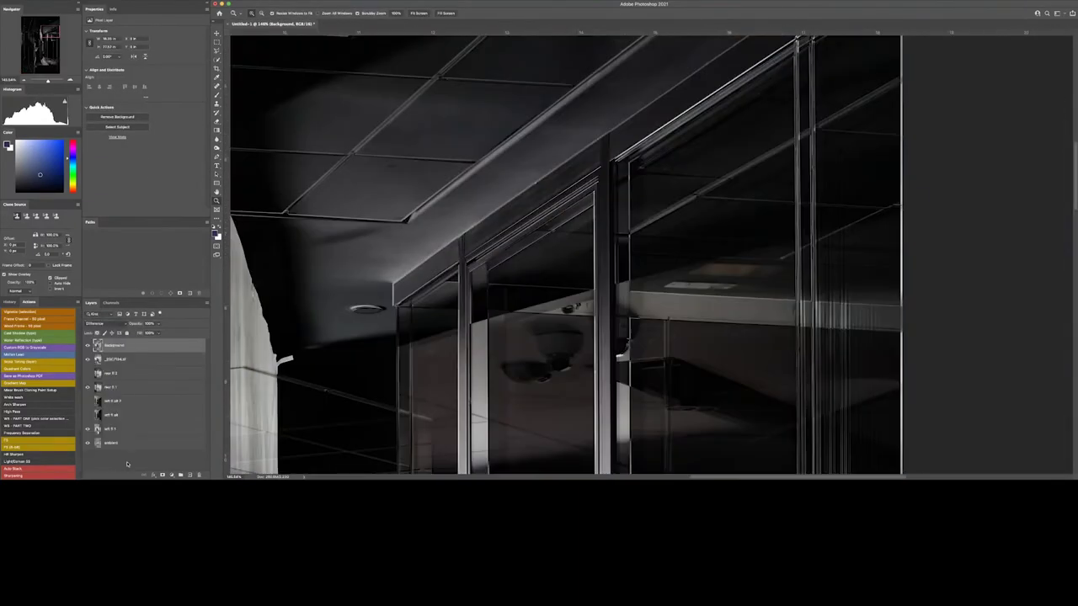
Reset the top layer's blend mode and turn on the left-light exposure layer
{"action": "key", "text": "v"}
{"action": "left_click", "coordinate": [101, 324]}
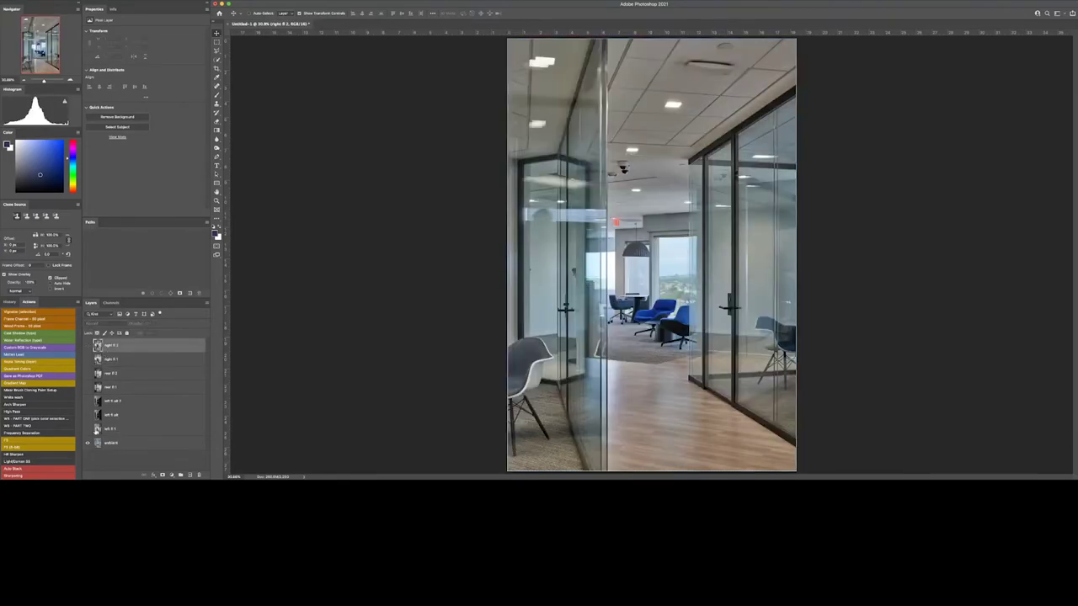
{"action": "left_click", "coordinate": [87, 428]}
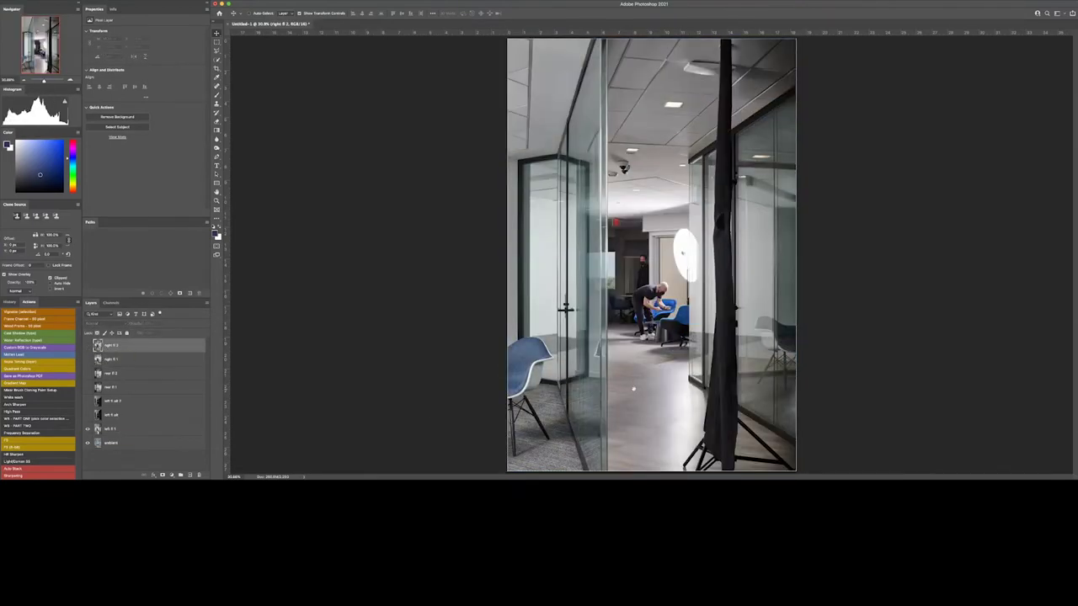
{"action": "scroll", "coordinate": [594, 446], "scroll_direction": "up", "scroll_amount": 3}
Start a pen path outlining the light stand
{"action": "key", "text": "p"}
{"action": "left_click", "coordinate": [618, 443]}
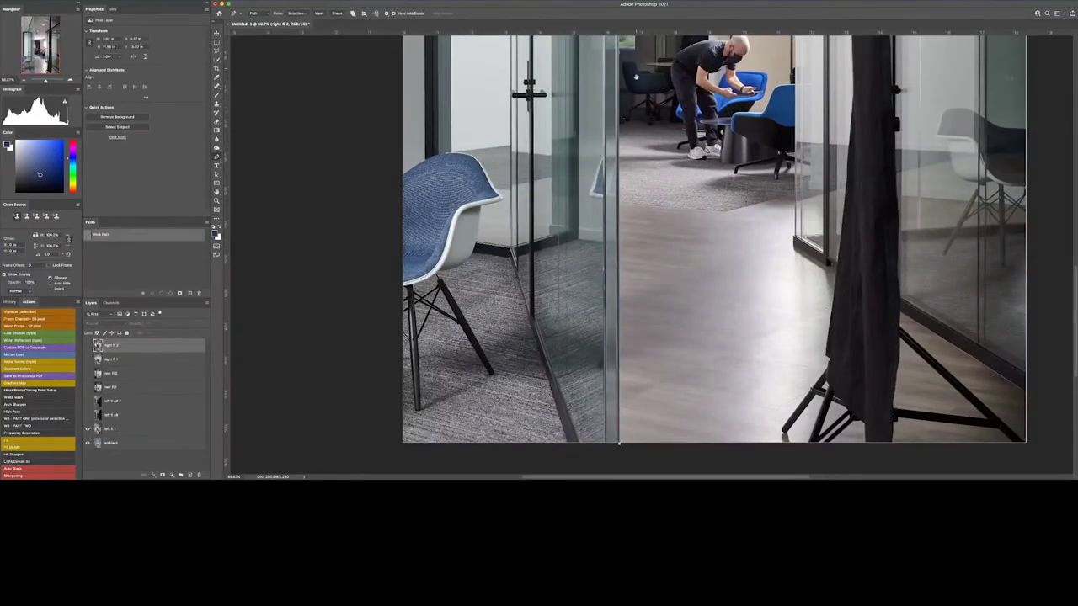
{"action": "scroll", "coordinate": [619, 444], "scroll_direction": "down", "scroll_amount": 2}
{"action": "scroll", "coordinate": [574, 130], "scroll_direction": "up", "scroll_amount": 3}
{"action": "scroll", "coordinate": [435, 315], "scroll_direction": "down", "scroll_amount": 3}
{"action": "scroll", "coordinate": [558, 446], "scroll_direction": "up", "scroll_amount": 2}
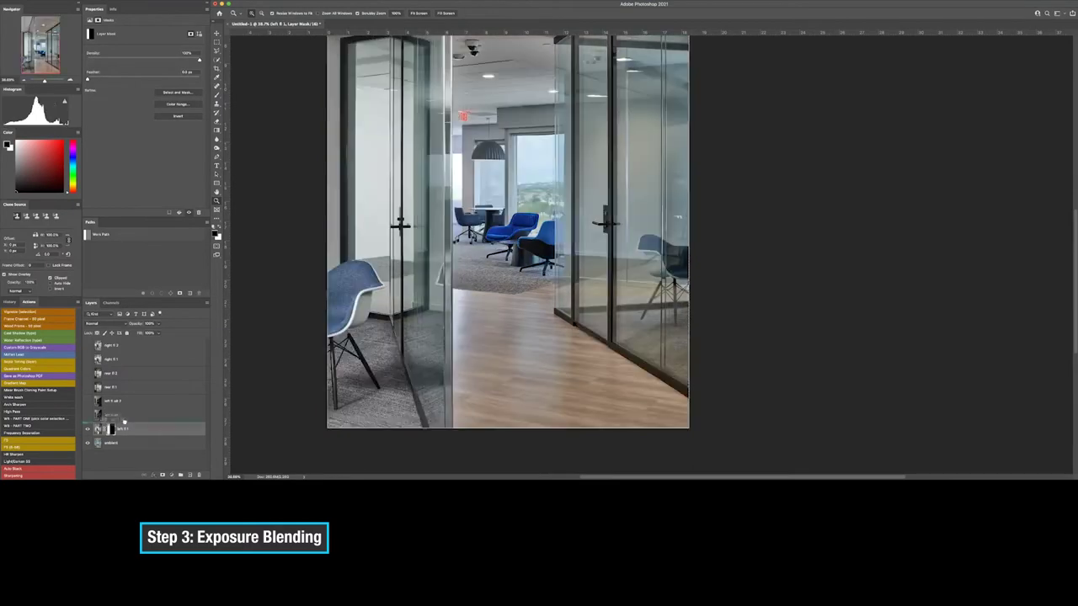
Move the rear exposure below the left one, show the alternate right exposure, and zoom in
{"action": "left_click_drag", "start_coordinate": [109, 386], "coordinate": [109, 435]}
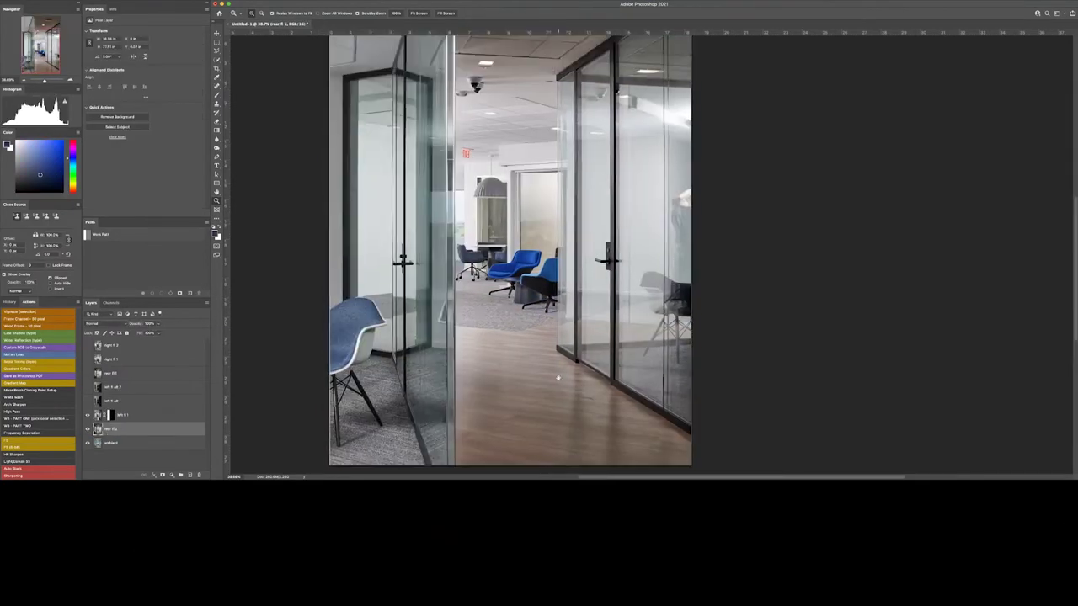
{"action": "left_click", "coordinate": [87, 358]}
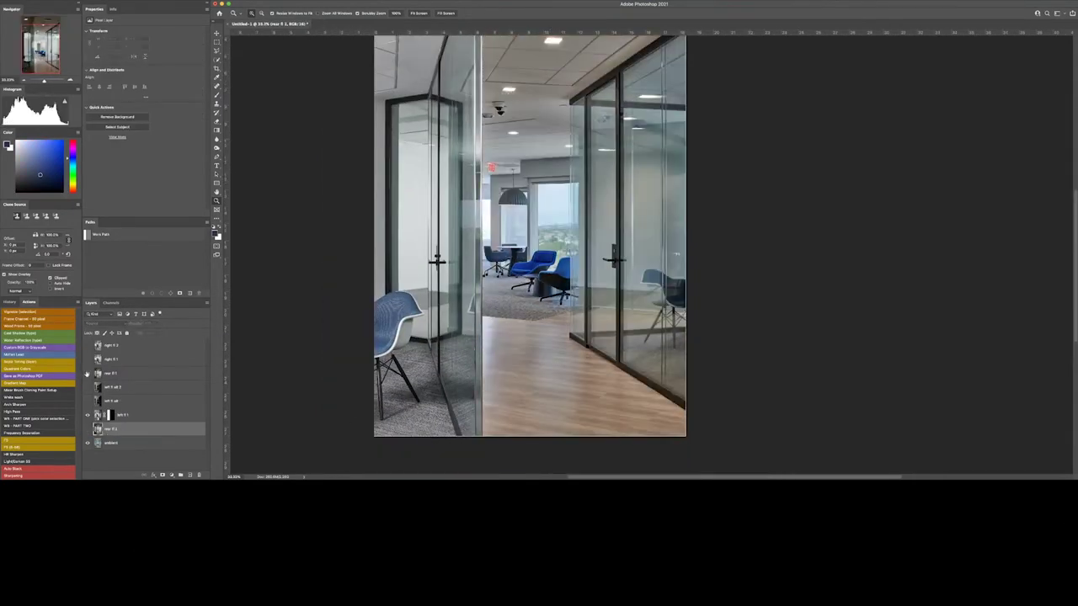
{"action": "key", "text": "ctrl+plus"}
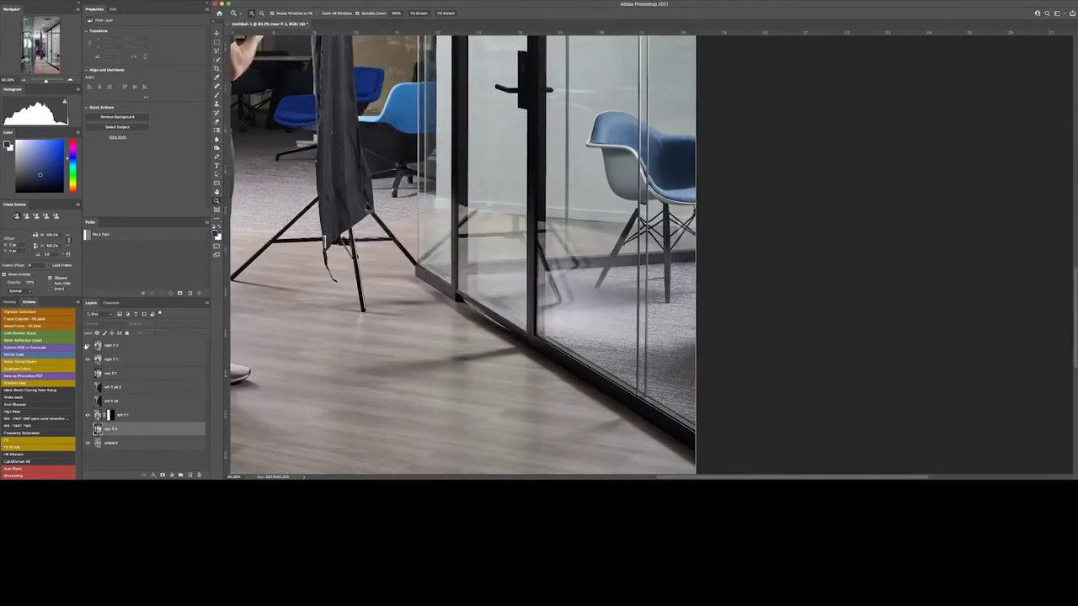
Compare the right-side exposures along the glass wall and group them into Group 1
{"action": "key", "text": "p"}
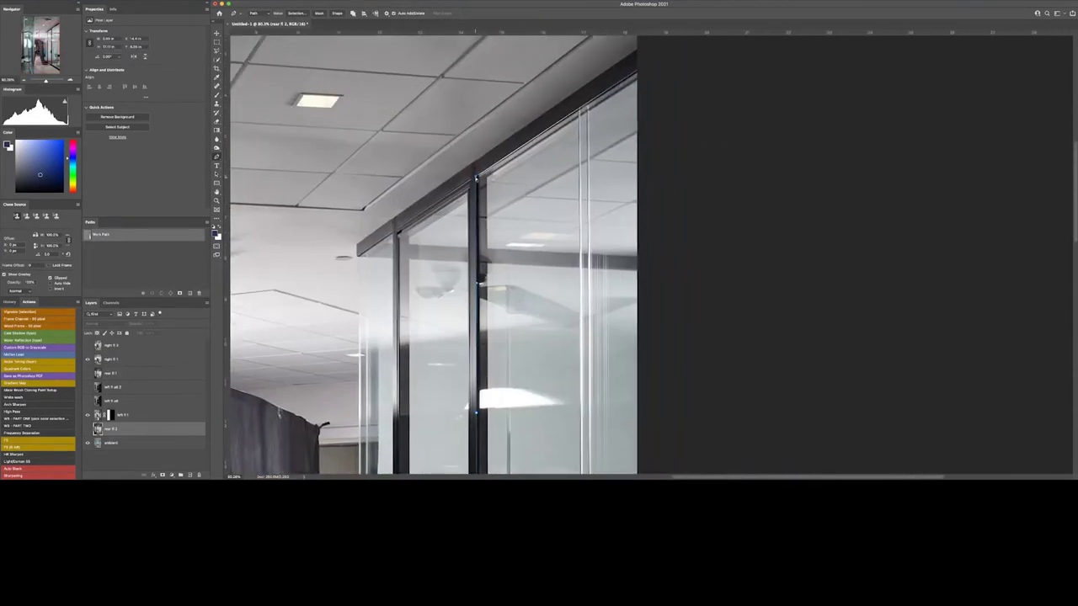
{"action": "scroll", "coordinate": [656, 168], "scroll_direction": "down", "scroll_amount": 10}
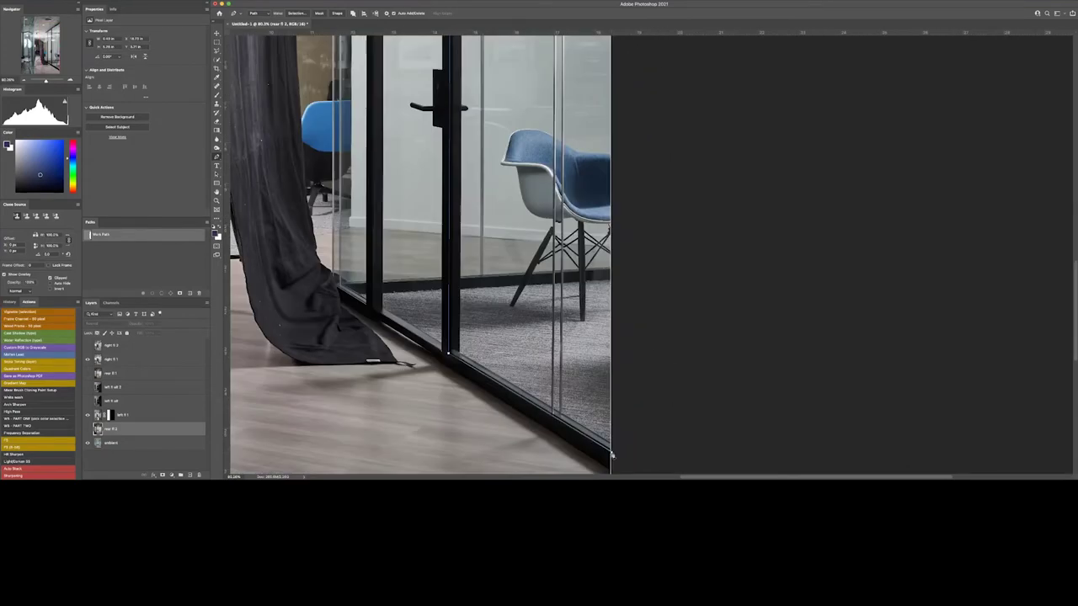
{"action": "scroll", "coordinate": [372, 311], "scroll_direction": "up", "scroll_amount": 5}
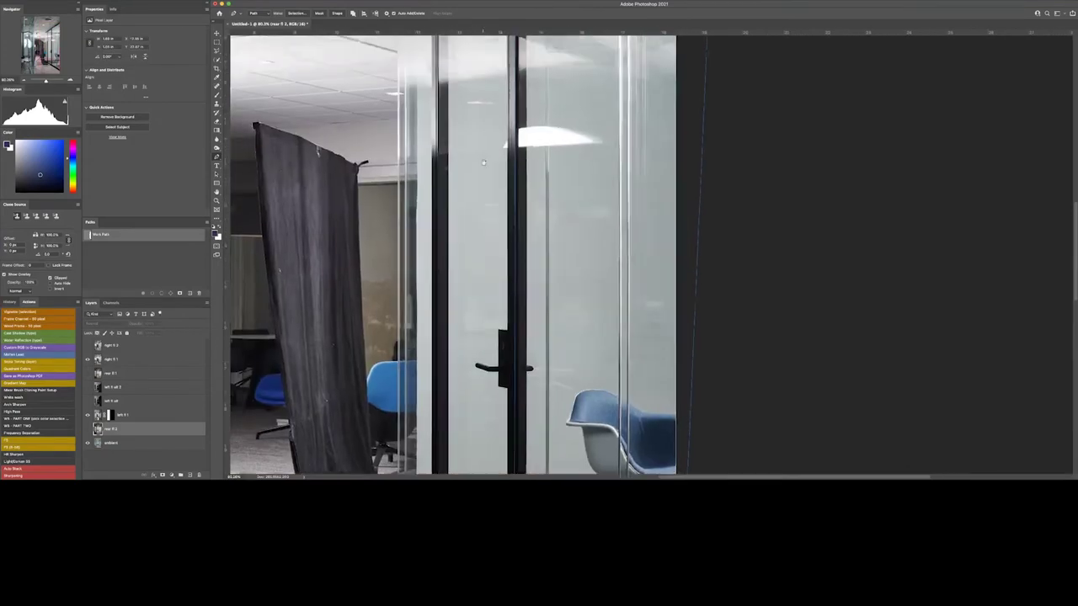
{"action": "scroll", "coordinate": [454, 106], "scroll_direction": "up", "scroll_amount": 5}
{"action": "left_click", "coordinate": [87, 345]}
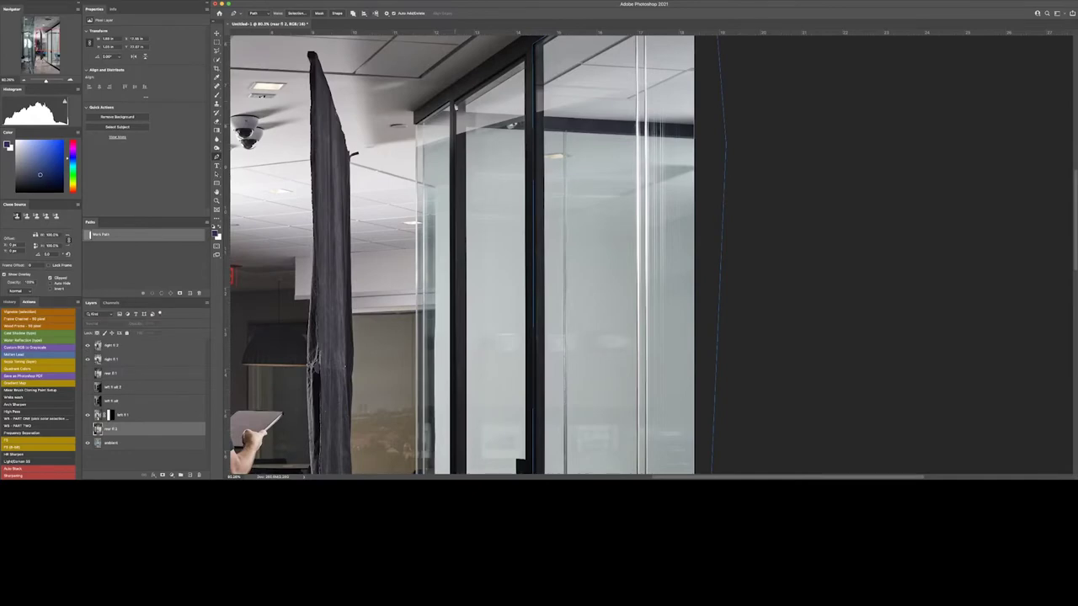
{"action": "scroll", "coordinate": [529, 298], "scroll_direction": "down", "scroll_amount": 10}
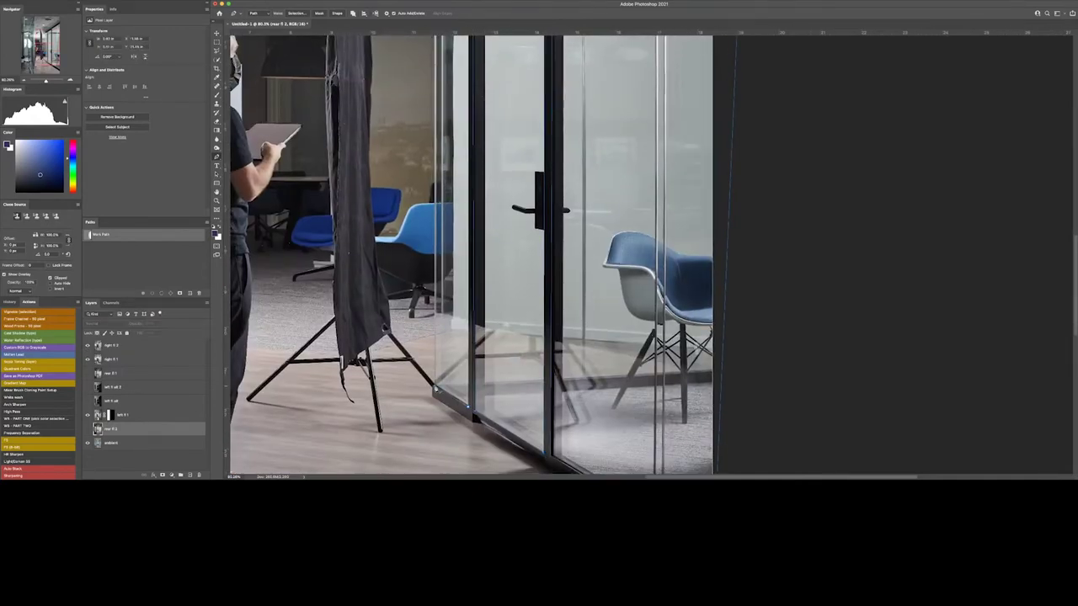
{"action": "scroll", "coordinate": [435, 72], "scroll_direction": "up", "scroll_amount": 10}
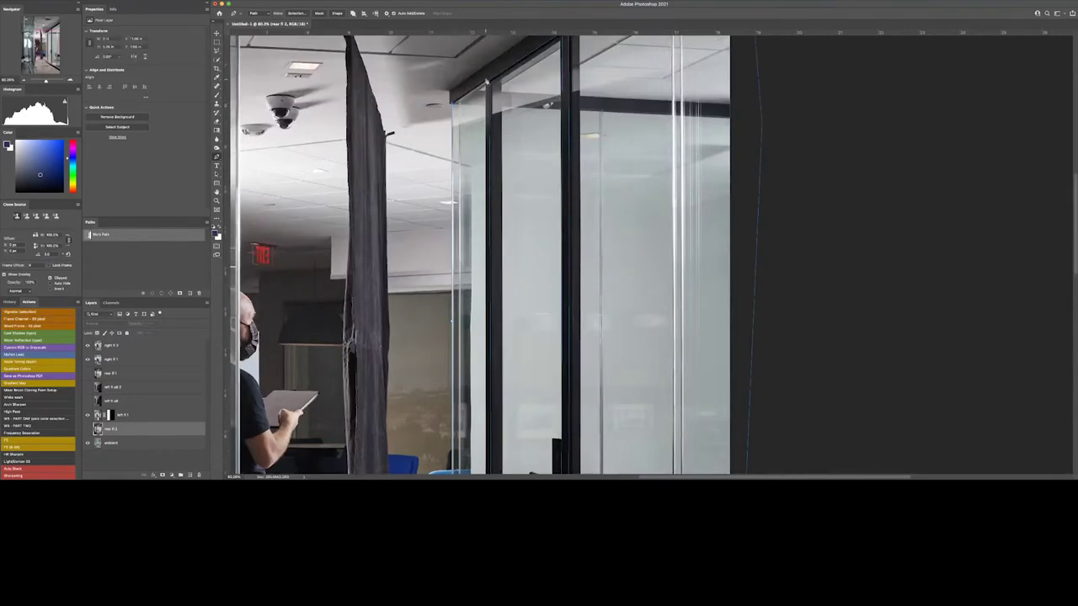
{"action": "scroll", "coordinate": [489, 245], "scroll_direction": "down", "scroll_amount": 10}
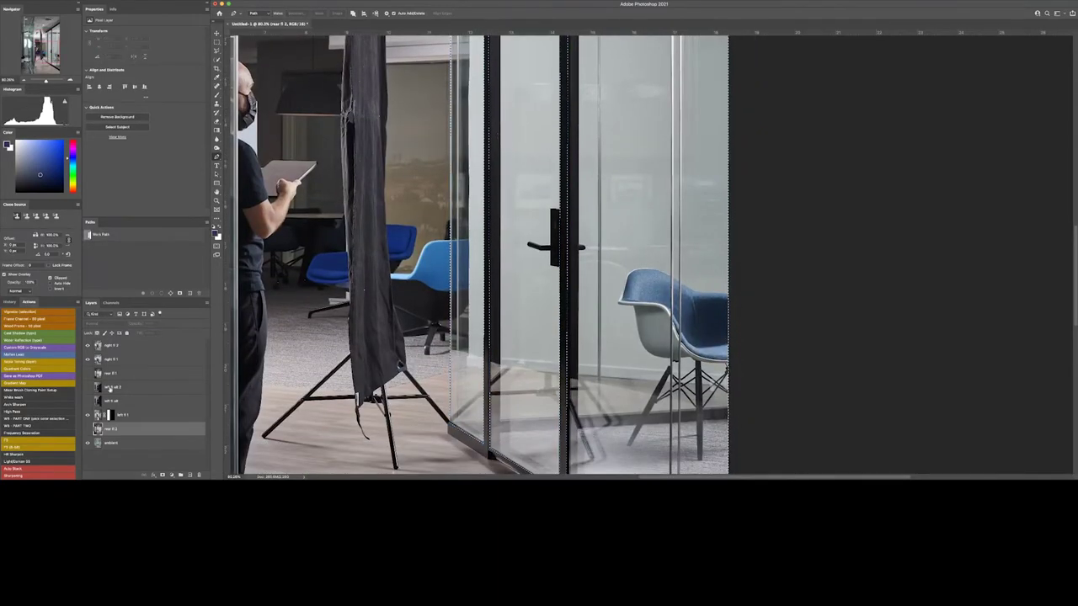
{"action": "key", "text": "ctrl+g"}
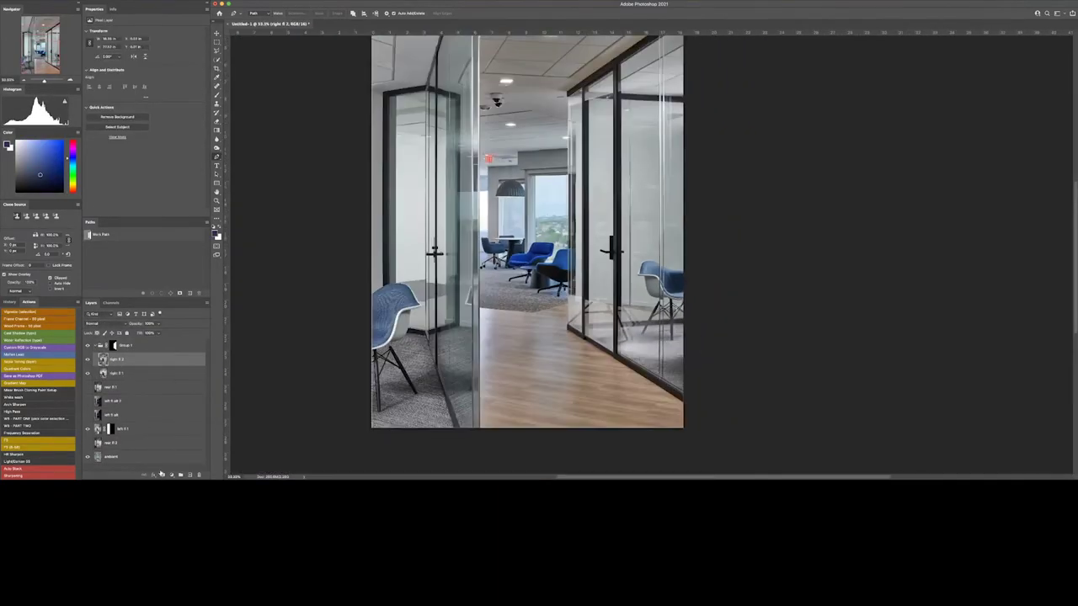
Paint the right glass panels into Group 1's mask, adjusting brush size
{"action": "left_click_drag", "start_coordinate": [589, 216], "coordinate": [493, 179]}
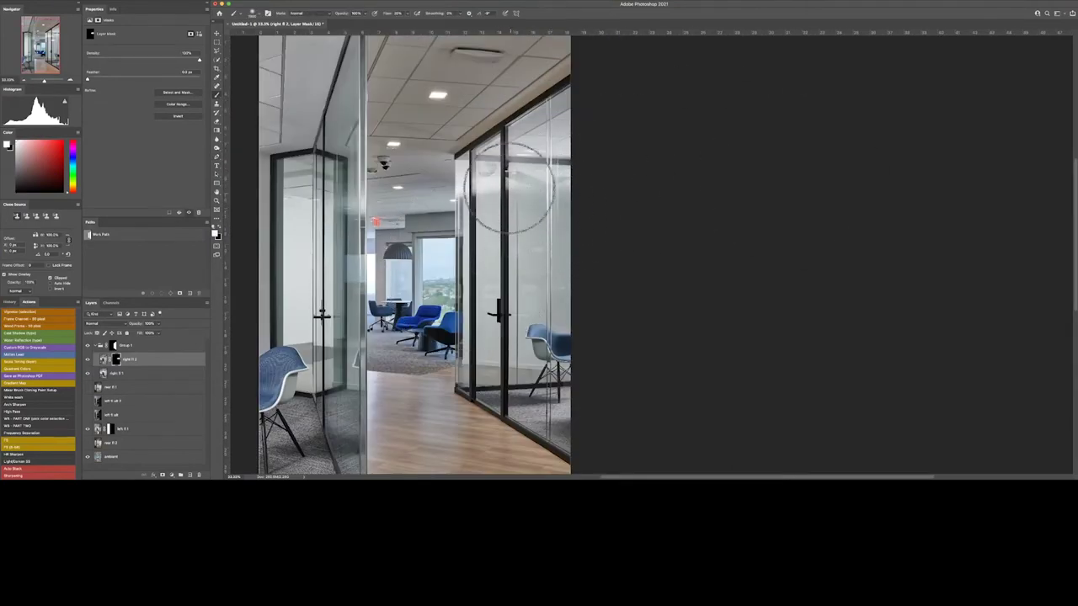
{"action": "key", "text": "bracketleft"}
{"action": "key", "text": "bracketleft"}
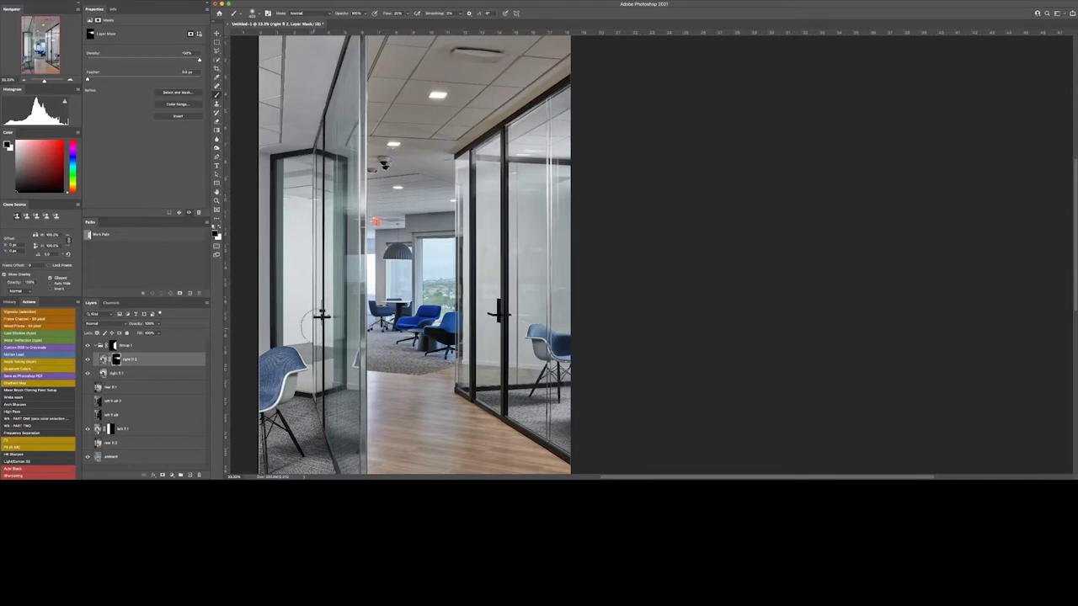
{"action": "left_click", "coordinate": [89, 346]}
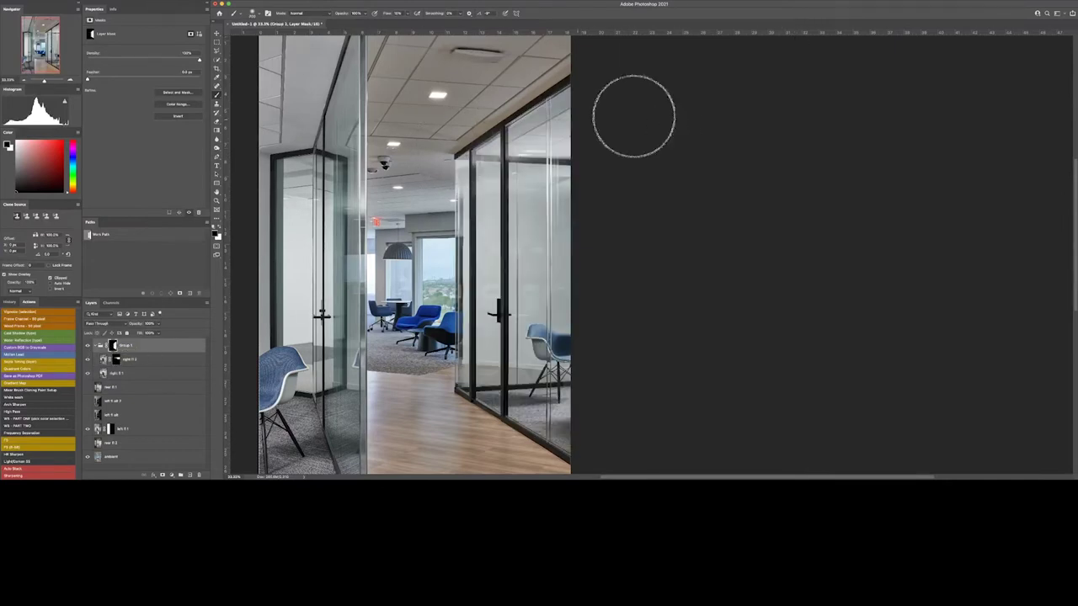
{"action": "key", "text": "bracketright"}
{"action": "key", "text": "bracketright"}
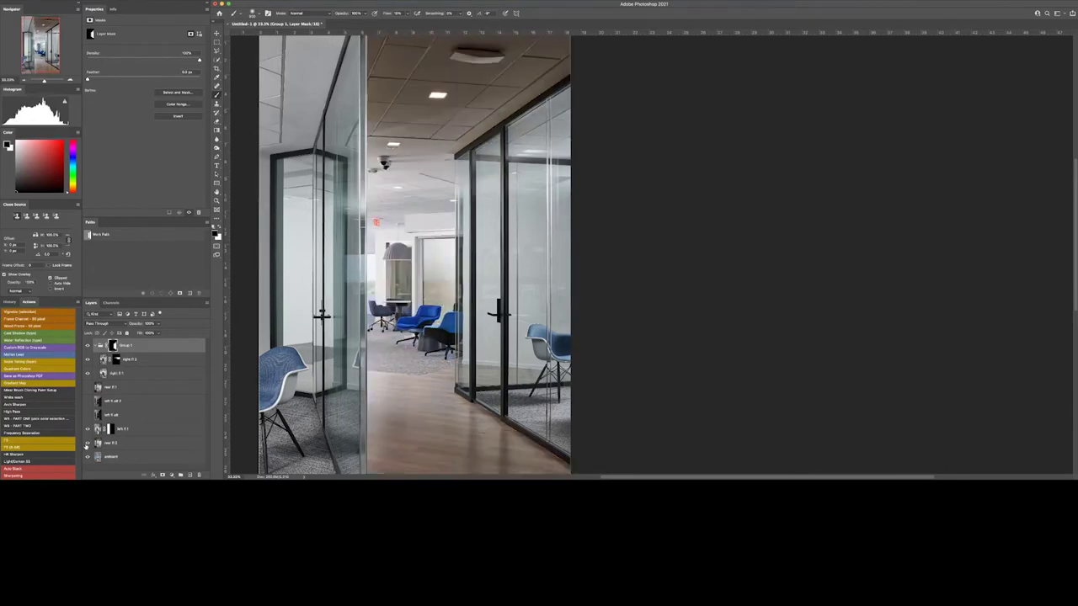
Move a rear exposure layer higher and toggle the top layer to compare exposures
{"action": "left_click_drag", "start_coordinate": [126, 442], "coordinate": [134, 396]}
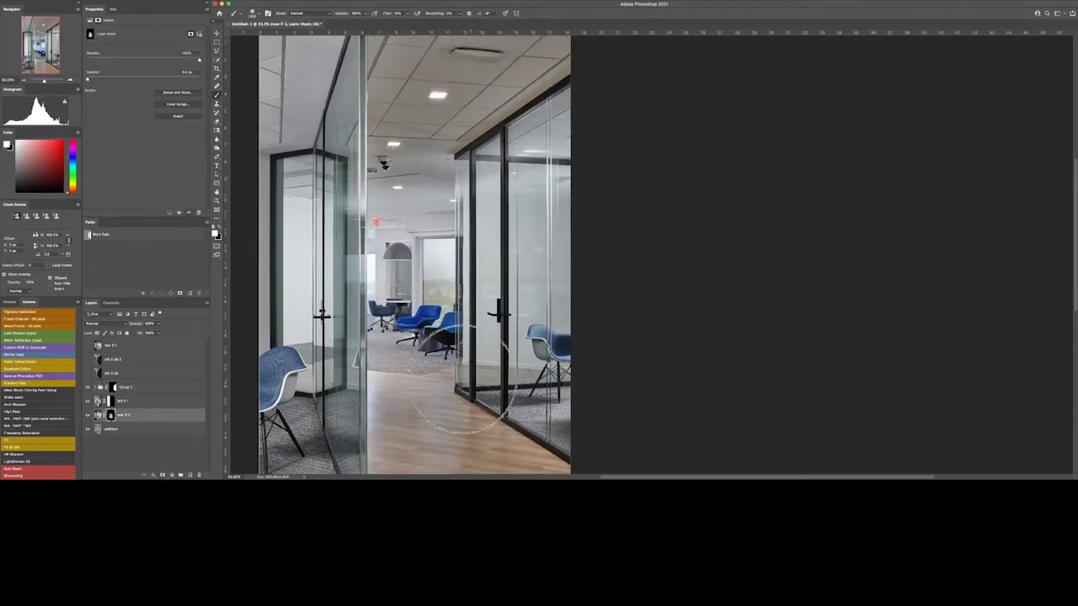
{"action": "scroll", "coordinate": [446, 396], "scroll_direction": "down", "scroll_amount": 2}
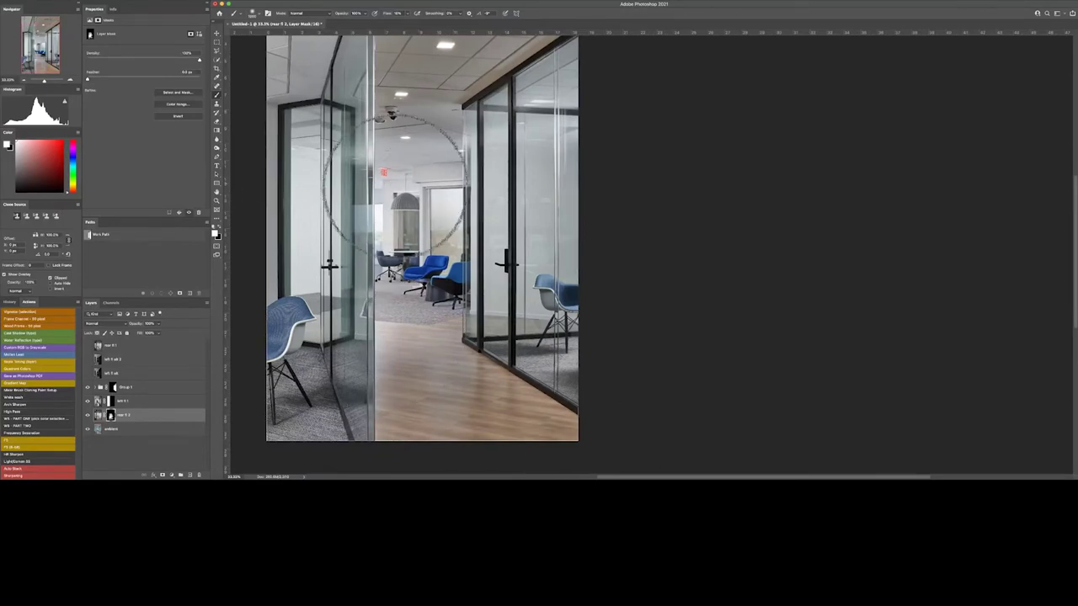
{"action": "scroll", "coordinate": [384, 217], "scroll_direction": "up", "scroll_amount": 4}
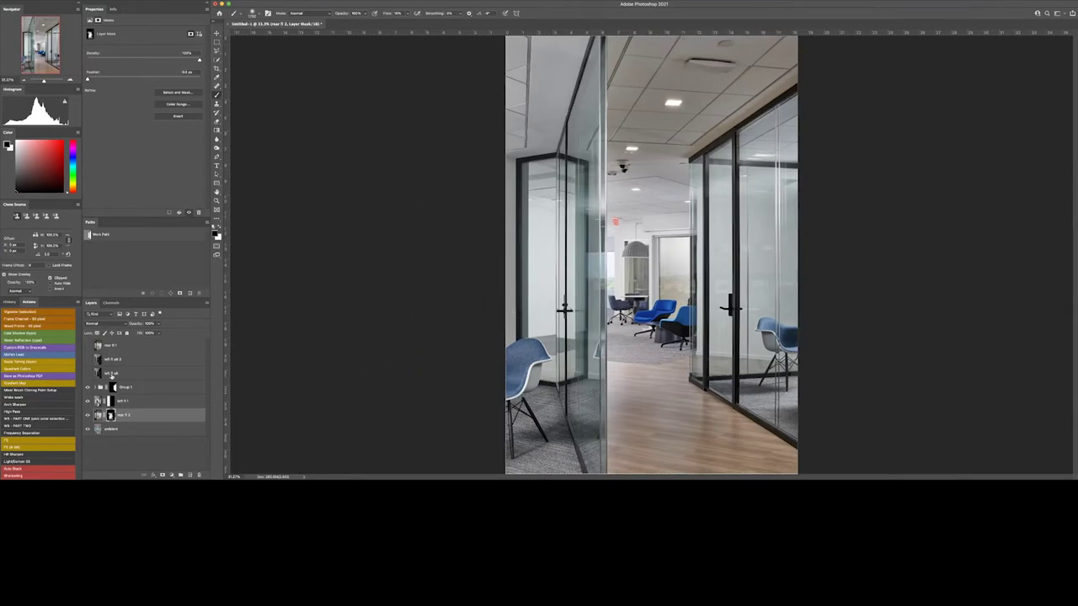
{"action": "left_click", "coordinate": [87, 346]}
{"action": "left_click", "coordinate": [87, 346]}
{"action": "left_click", "coordinate": [87, 346]}
Set the top rear layer to Lighten with a black mask, then select Group 1 and zoom out
{"action": "left_click", "coordinate": [127, 345]}
{"action": "left_click", "coordinate": [105, 323]}
{"action": "left_click", "coordinate": [163, 475], "text": "alt"}
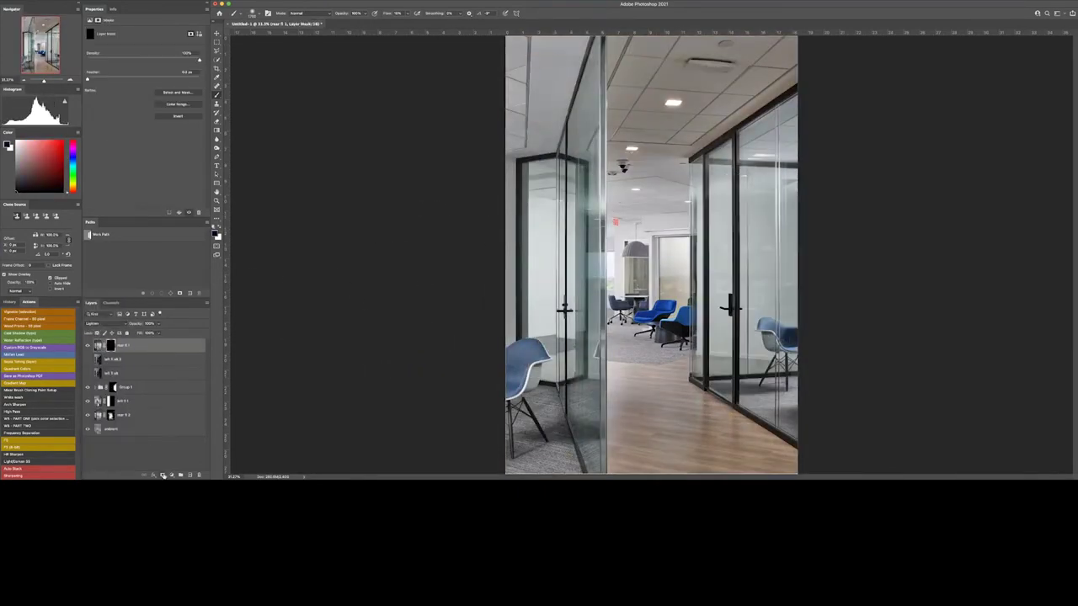
{"action": "key", "text": "x"}
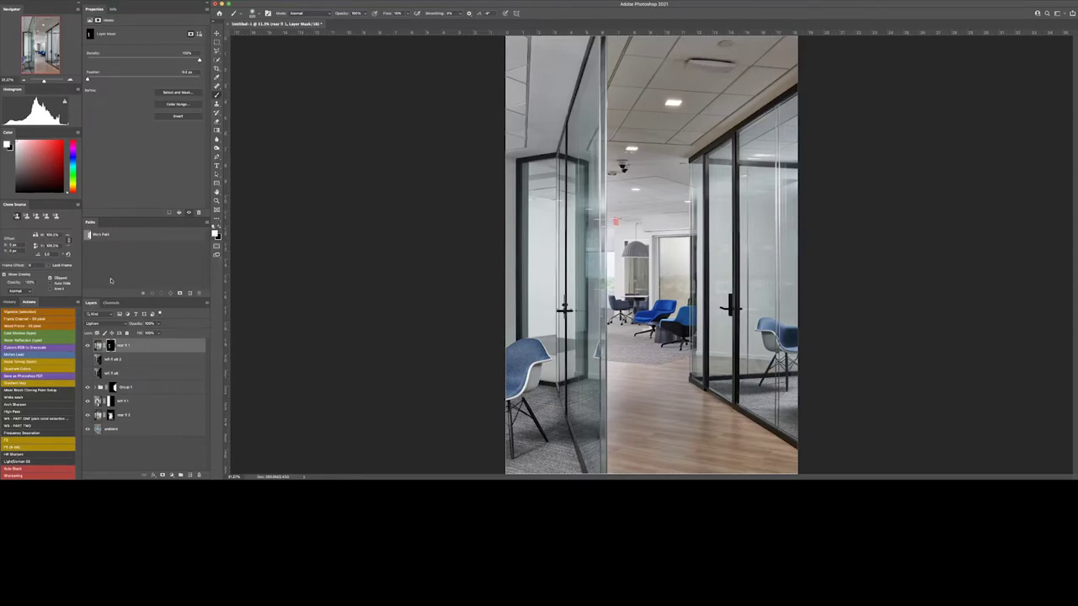
{"action": "left_click", "coordinate": [126, 386]}
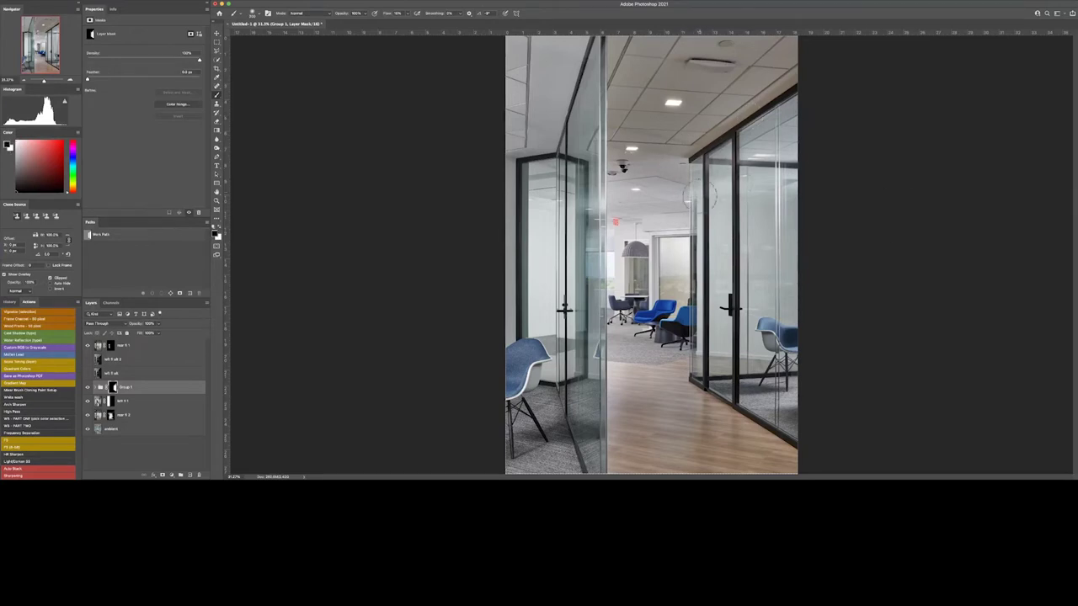
{"action": "key", "text": "ctrl+minus"}
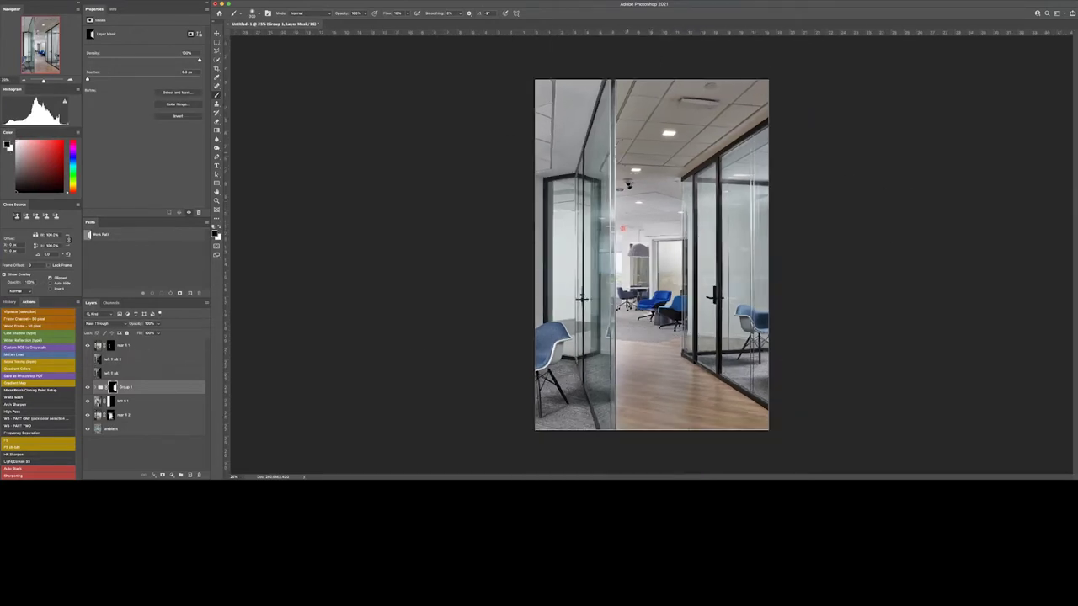
Zoom in on the glass doors and move the ambient copy to the top of the stack
{"action": "key", "text": "z"}
{"action": "left_click_drag", "start_coordinate": [676, 274], "coordinate": [716, 274]}
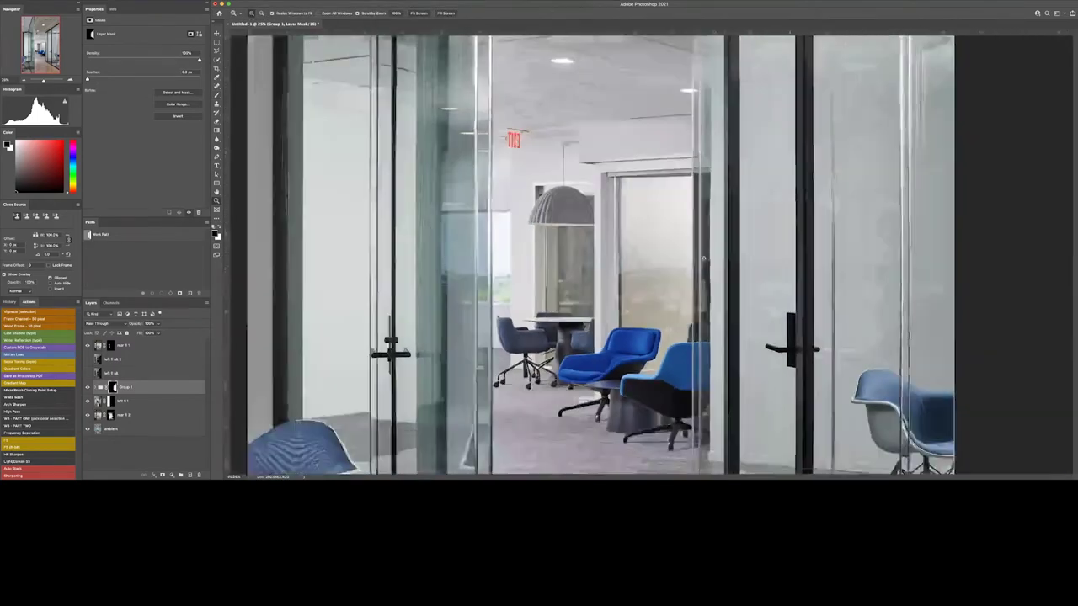
{"action": "left_click_drag", "start_coordinate": [128, 357], "coordinate": [128, 352]}
{"action": "scroll", "coordinate": [707, 257], "scroll_direction": "up", "scroll_amount": 5}
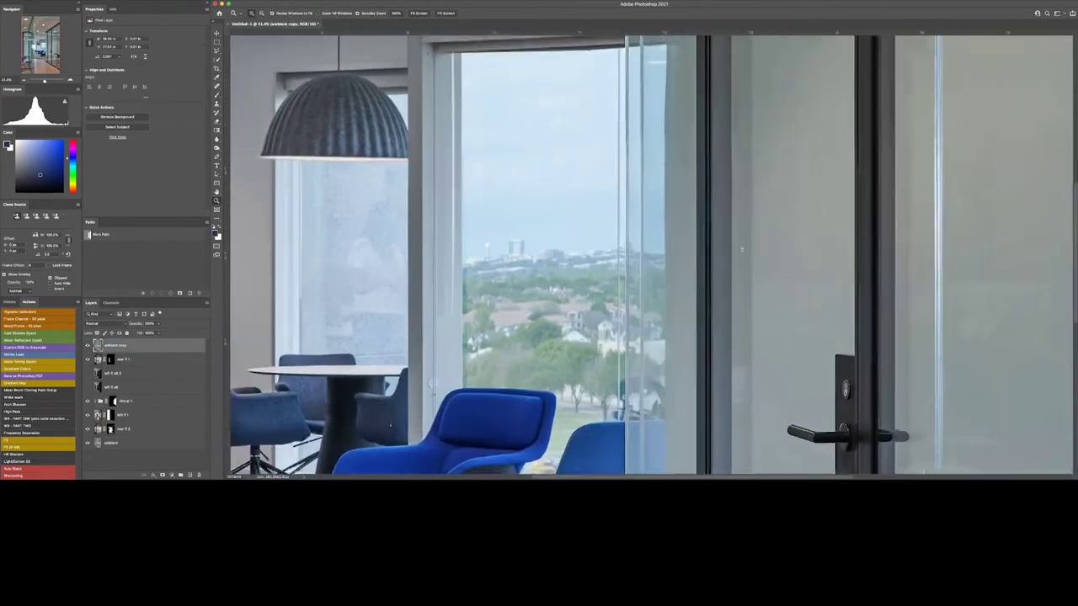
Trace a pen path around the window view behind the chairs, from lamp edge to top-right corner
{"action": "key", "text": "p"}
{"action": "left_click", "coordinate": [603, 103]}
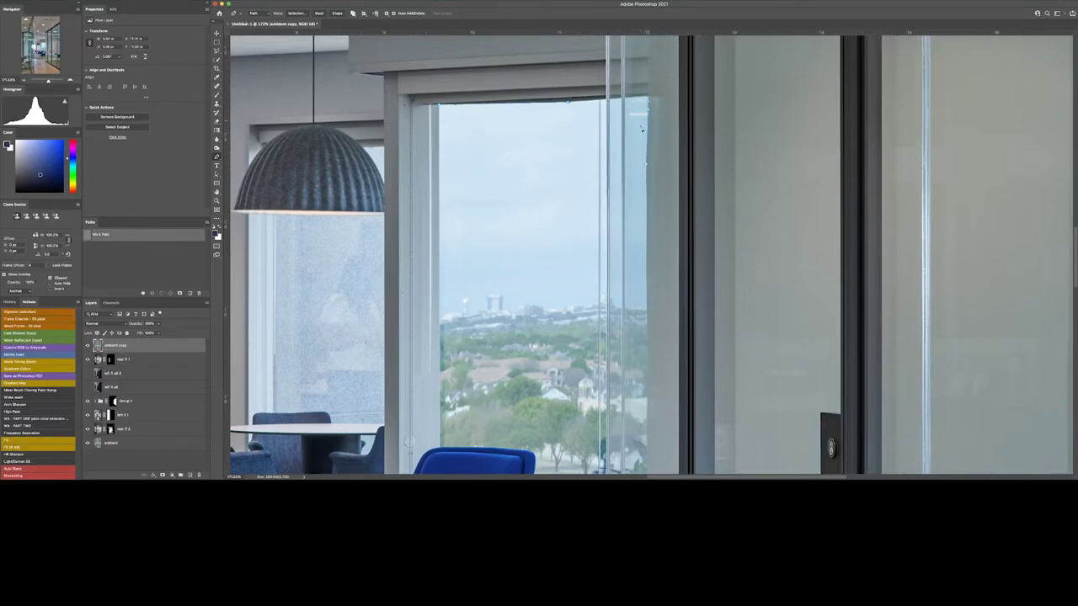
{"action": "scroll", "coordinate": [642, 168], "scroll_direction": "down", "scroll_amount": 5}
{"action": "scroll", "coordinate": [639, 244], "scroll_direction": "down", "scroll_amount": 1}
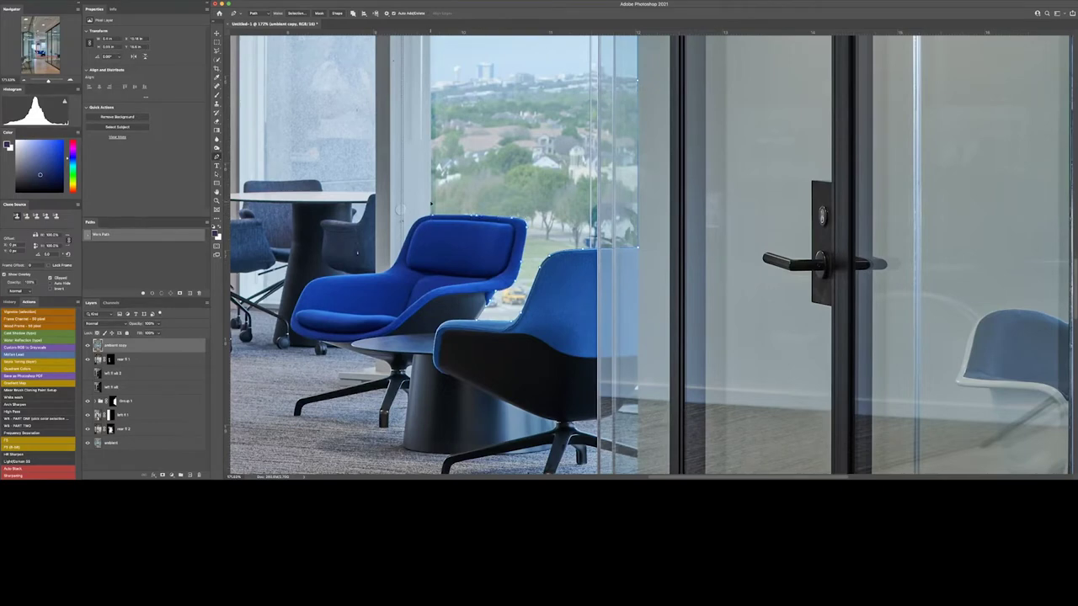
{"action": "scroll", "coordinate": [431, 203], "scroll_direction": "up", "scroll_amount": 5}
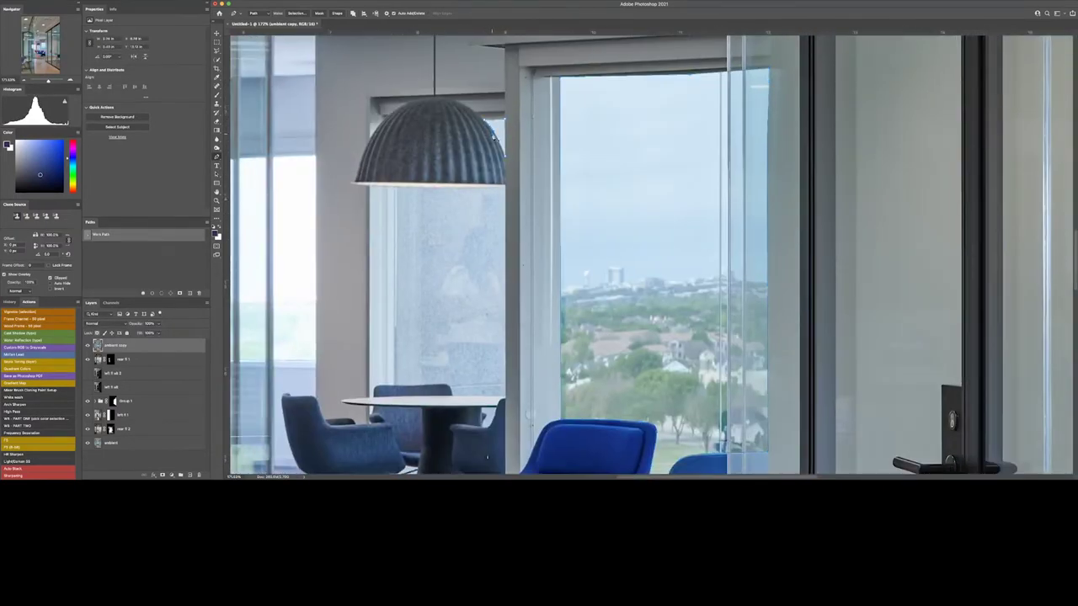
{"action": "left_click", "coordinate": [507, 192]}
{"action": "left_click", "coordinate": [396, 393]}
{"action": "left_click", "coordinate": [484, 415]}
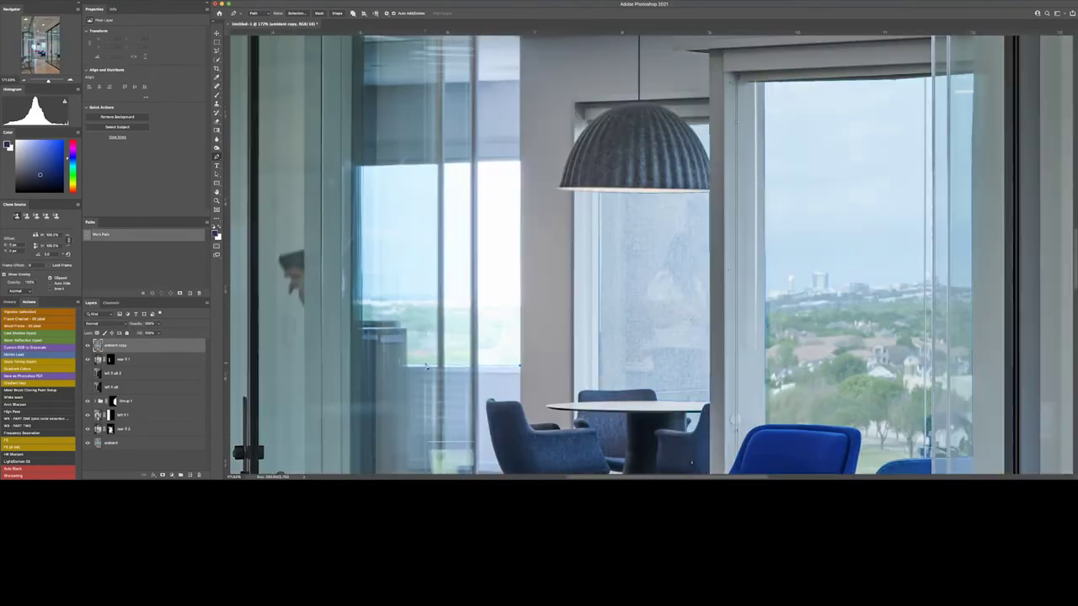
{"action": "left_click", "coordinate": [412, 338]}
{"action": "left_click", "coordinate": [522, 165]}
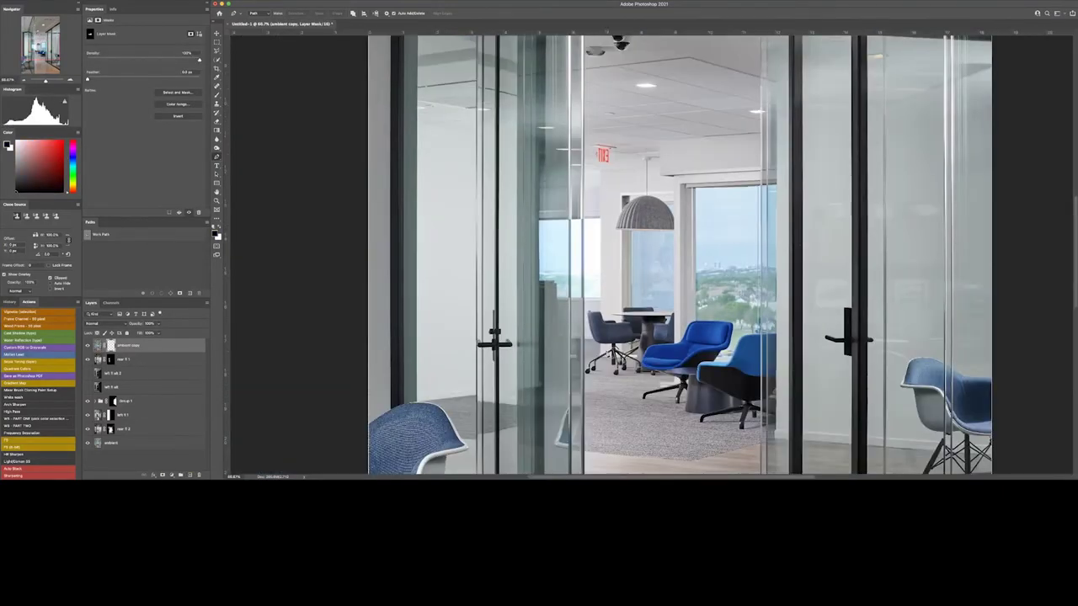
Duplicate the ambient layer, target its layer mask, and add a Hue/Saturation adjustment layer
{"action": "key", "text": "b"}
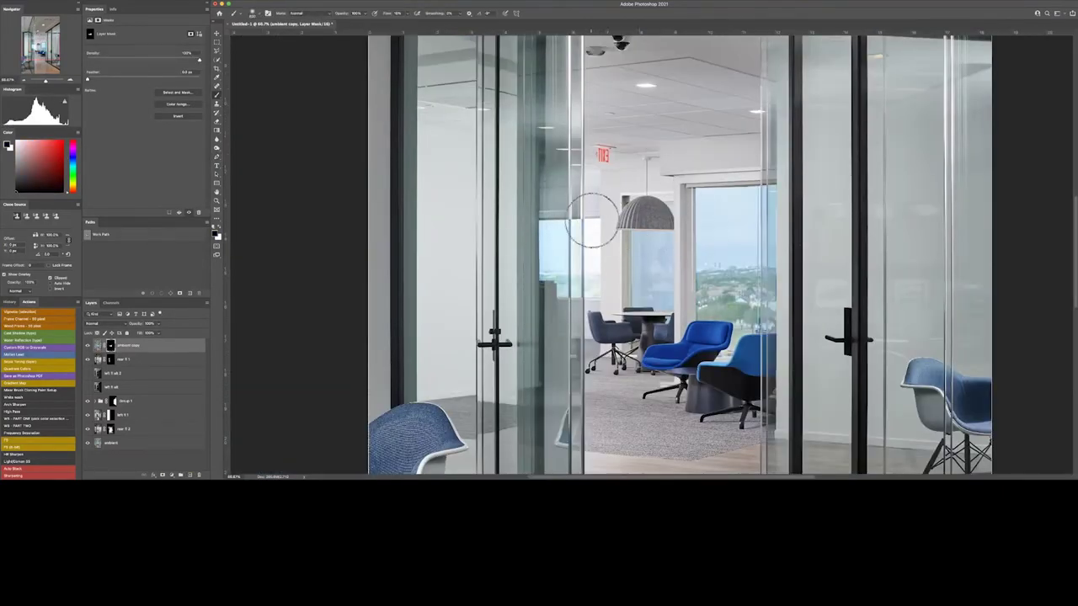
{"action": "key", "text": "ctrl+j"}
{"action": "right_click", "coordinate": [111, 345]}
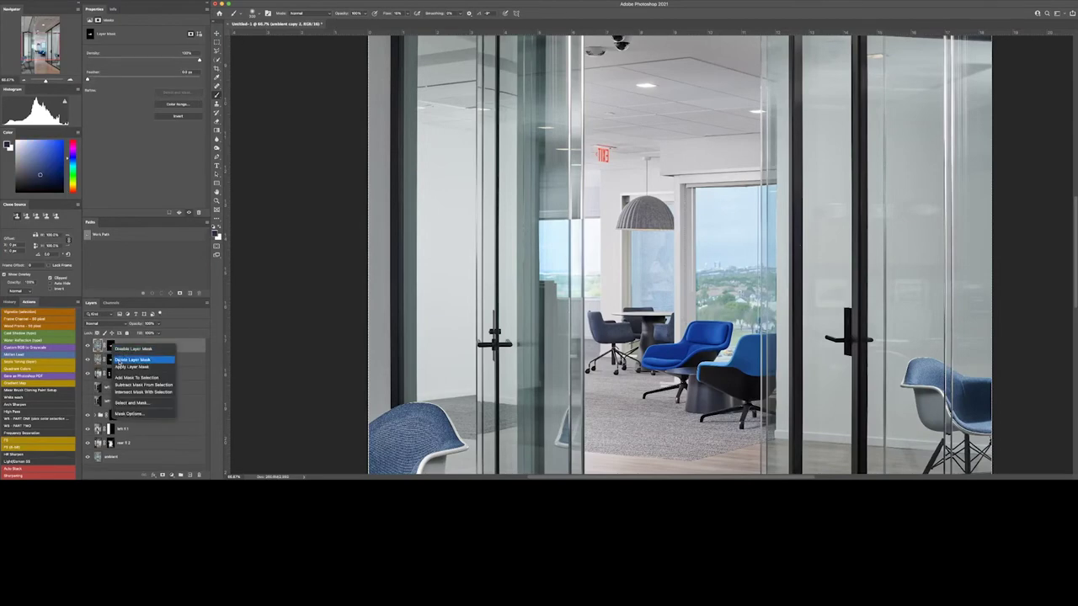
{"action": "left_click", "coordinate": [111, 345]}
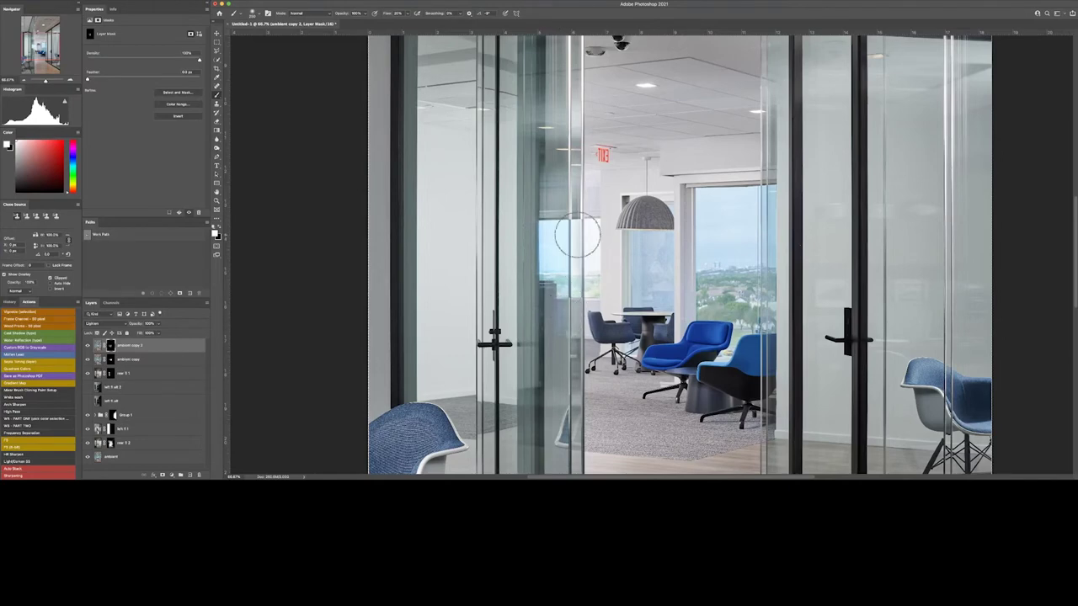
{"action": "left_click", "coordinate": [171, 475]}
{"action": "left_click", "coordinate": [177, 386]}
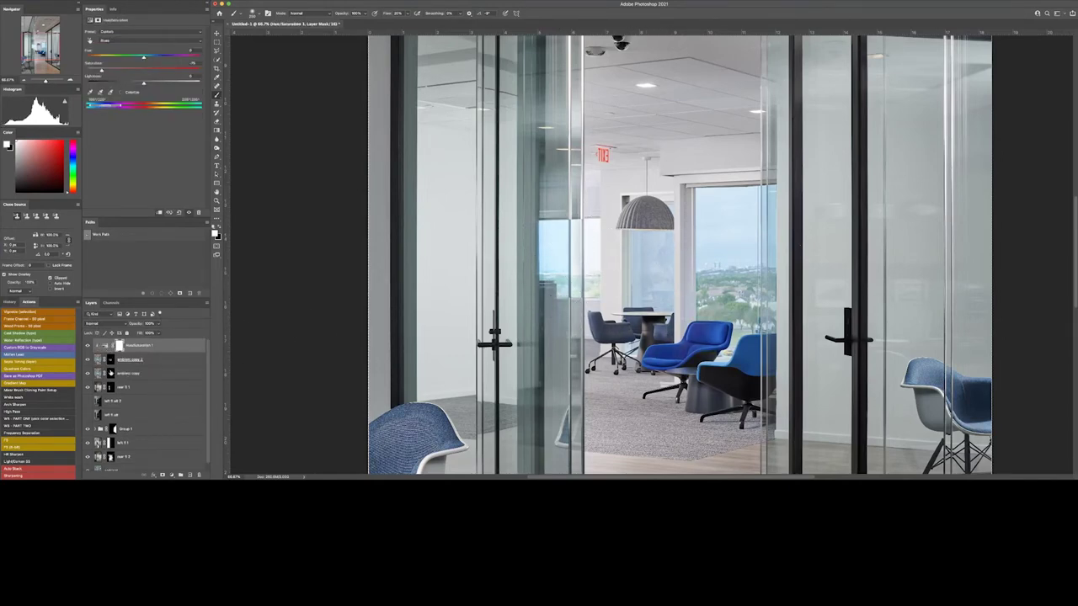
Group the ambient layers as Group 2 and move Hue/Saturation 1 above the group
{"action": "key", "text": "ctrl+g"}
{"action": "left_click_drag", "start_coordinate": [139, 354], "coordinate": [135, 340]}
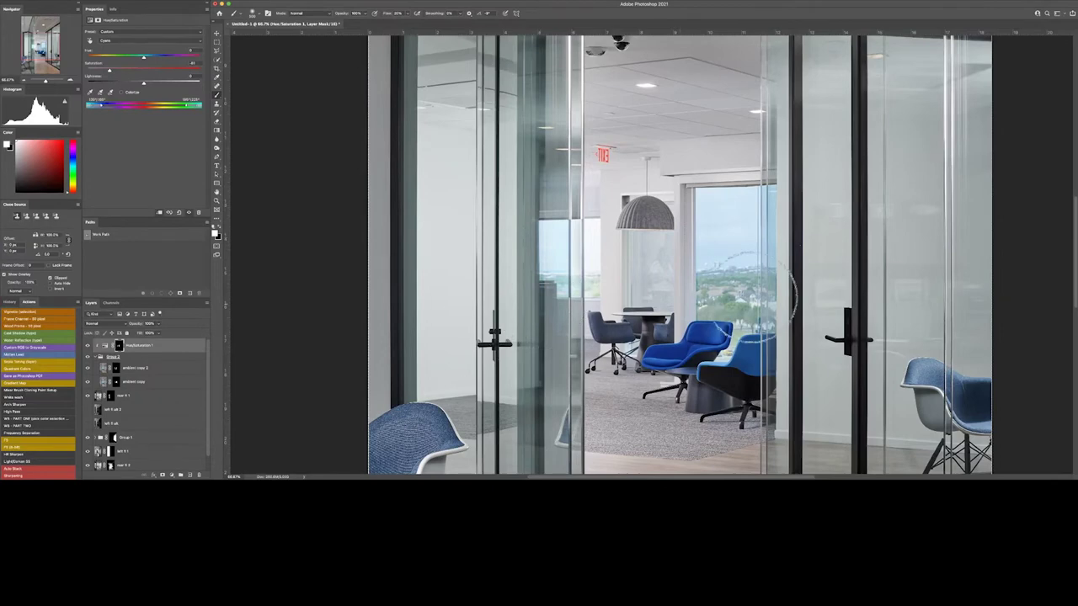
{"action": "key", "text": "bracketright"}
{"action": "key", "text": "bracketright"}
{"action": "key", "text": "bracketright"}
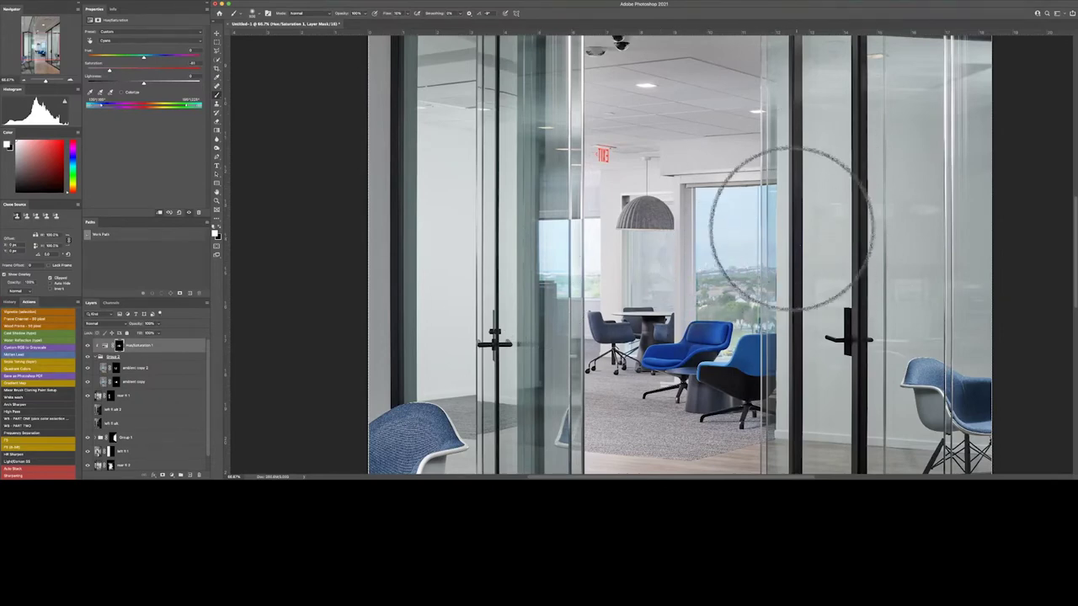
{"action": "key", "text": "bracketleft"}
{"action": "key", "text": "bracketleft"}
{"action": "key", "text": "bracketleft"}
{"action": "key", "text": "ctrl+minus"}
{"action": "key", "text": "ctrl+minus"}
{"action": "key", "text": "ctrl+minus"}
Add a Curves 1 adjustment on the Blue channel, then target the Group 2 mask
{"action": "left_click", "coordinate": [171, 475]}
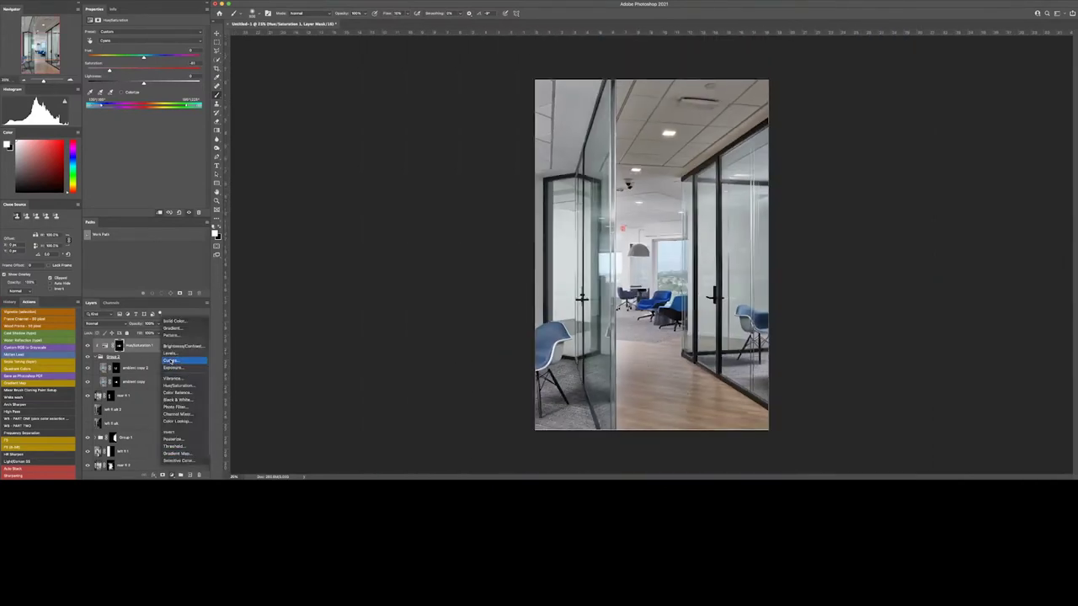
{"action": "left_click", "coordinate": [181, 354]}
{"action": "left_click", "coordinate": [139, 40]}
{"action": "left_click", "coordinate": [148, 60]}
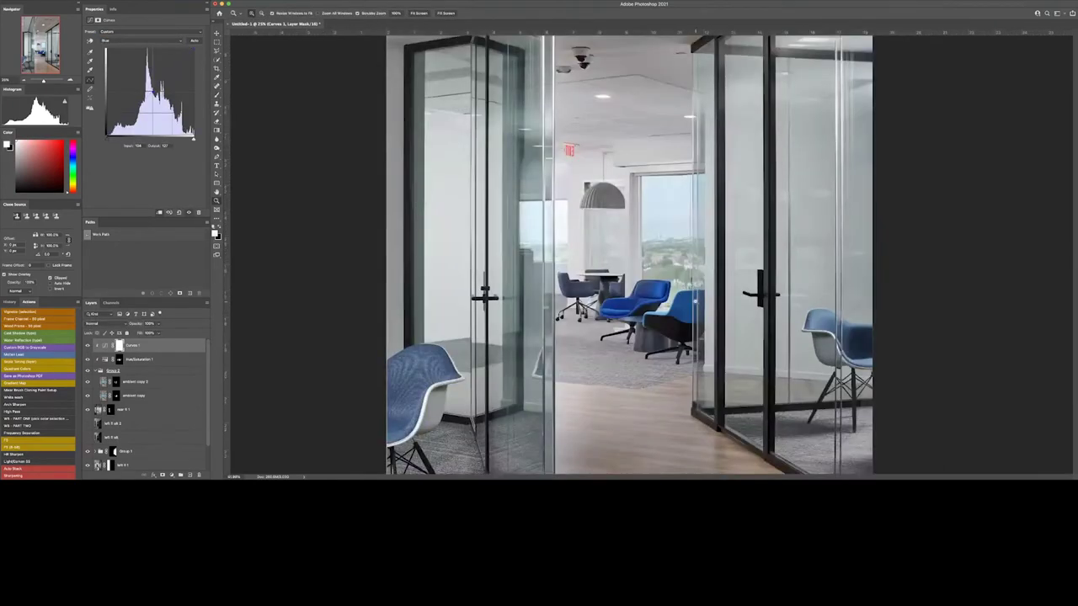
{"action": "scroll", "coordinate": [670, 295], "scroll_direction": "up", "scroll_amount": 5}
{"action": "left_click", "coordinate": [105, 373]}
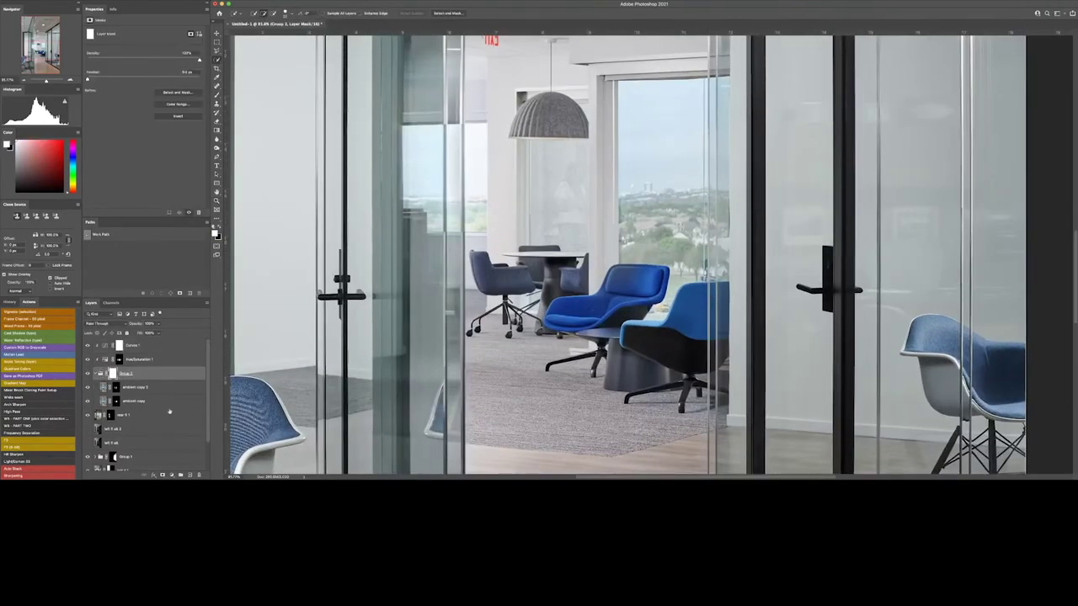
Select the blue chair from tear fr 1, target the Group 2 mask, then add a new retouch layer
{"action": "scroll", "coordinate": [169, 412], "scroll_direction": "down", "scroll_amount": 2}
{"action": "left_click", "coordinate": [134, 381]}
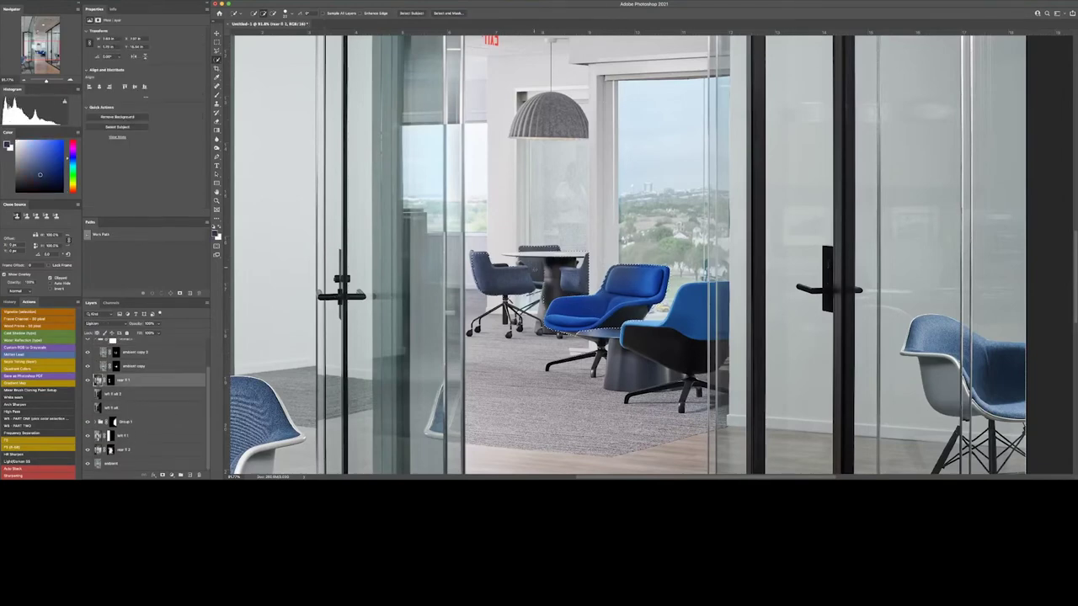
{"action": "left_click", "coordinate": [606, 282]}
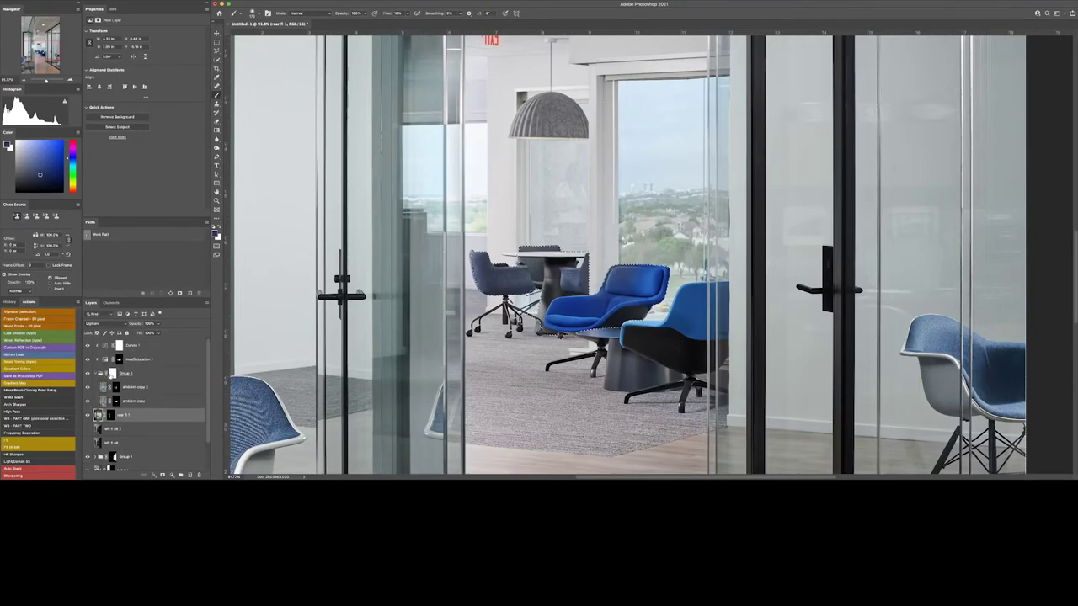
{"action": "scroll", "coordinate": [135, 396], "scroll_direction": "up", "scroll_amount": 2}
{"action": "left_click", "coordinate": [105, 373]}
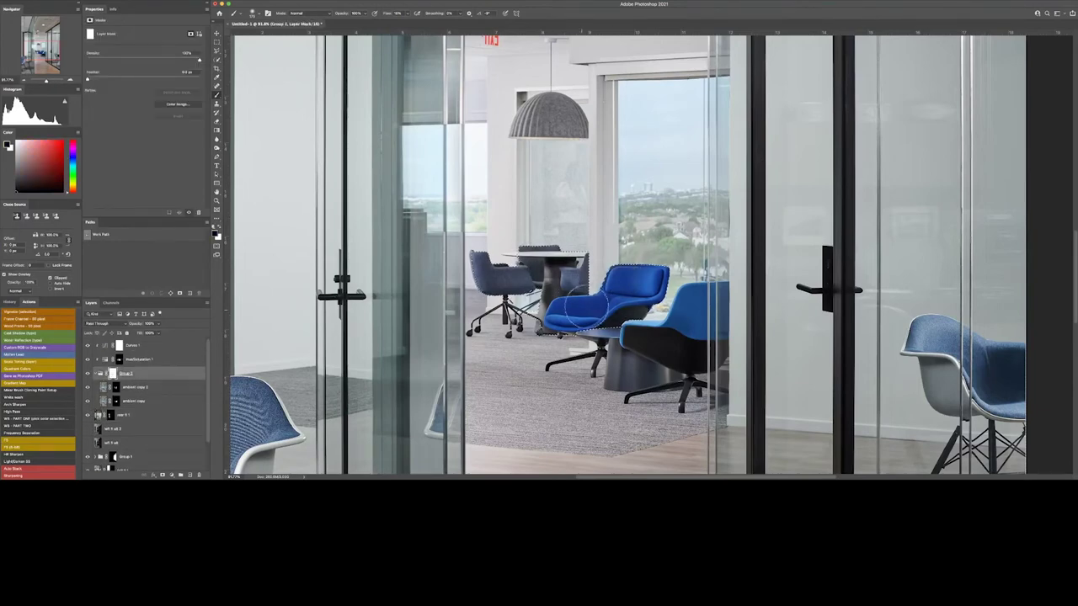
{"action": "key", "text": "ctrl+d"}
{"action": "key", "text": "ctrl+minus"}
{"action": "key", "text": "ctrl+minus"}
{"action": "key", "text": "ctrl+minus"}
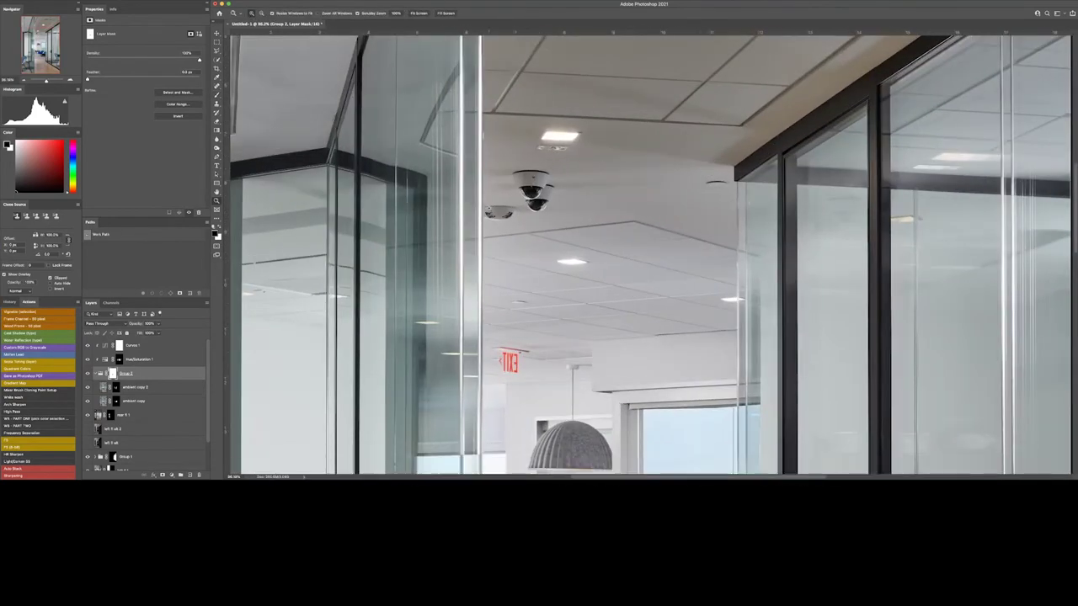
{"action": "key", "text": "ctrl+shift+alt+n"}
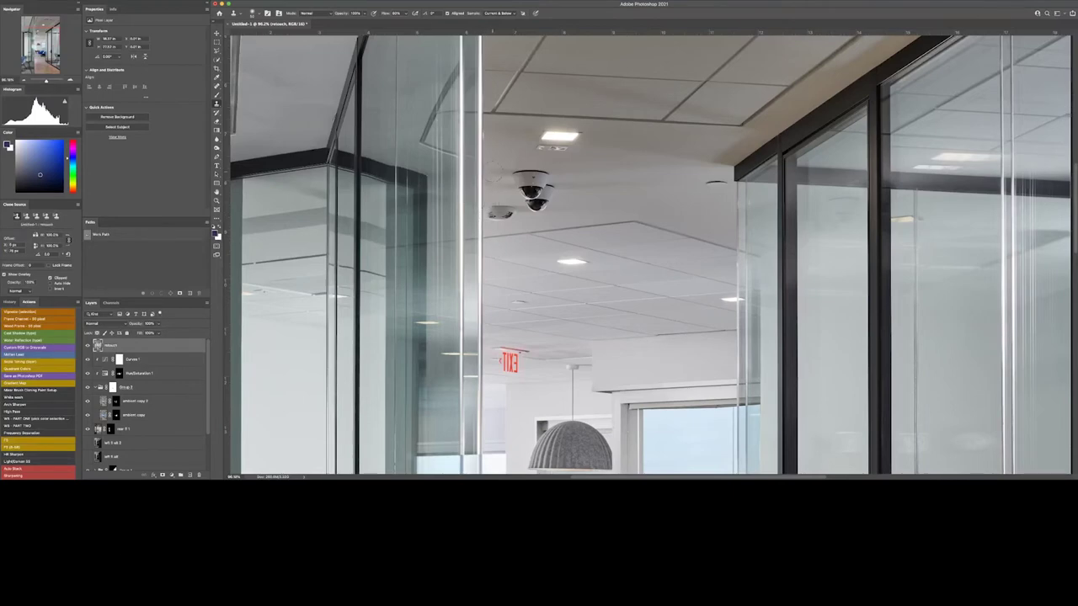
Patch the ceiling security cameras and the fixture under the light with plain ceiling
{"action": "key", "text": "j"}
{"action": "left_click_drag", "start_coordinate": [487, 210], "coordinate": [573, 218]}
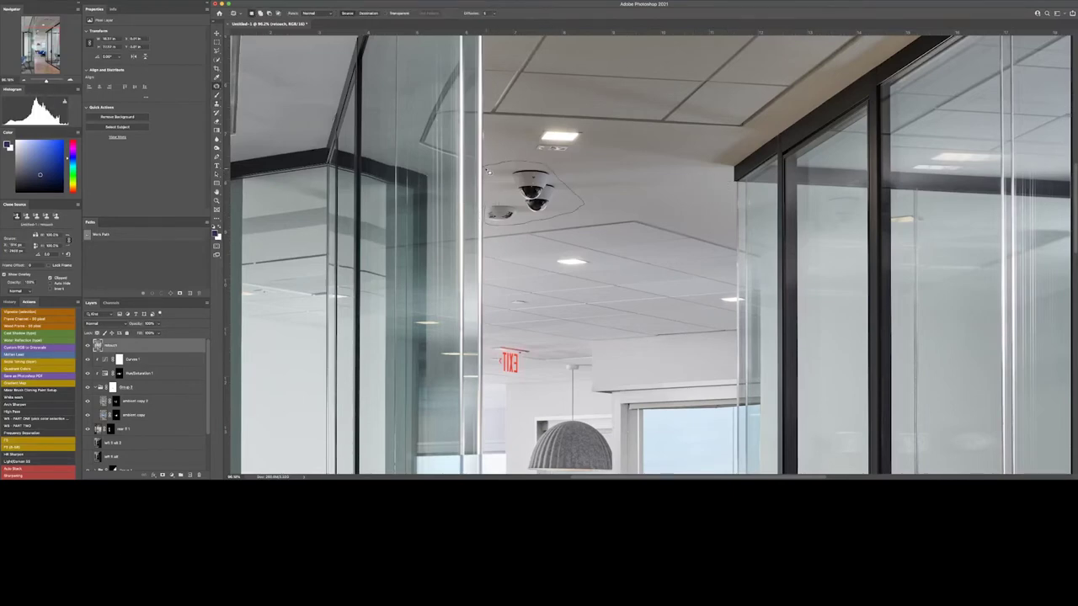
{"action": "left_click_drag", "start_coordinate": [487, 171], "coordinate": [569, 196]}
{"action": "left_click_drag", "start_coordinate": [486, 155], "coordinate": [692, 178]}
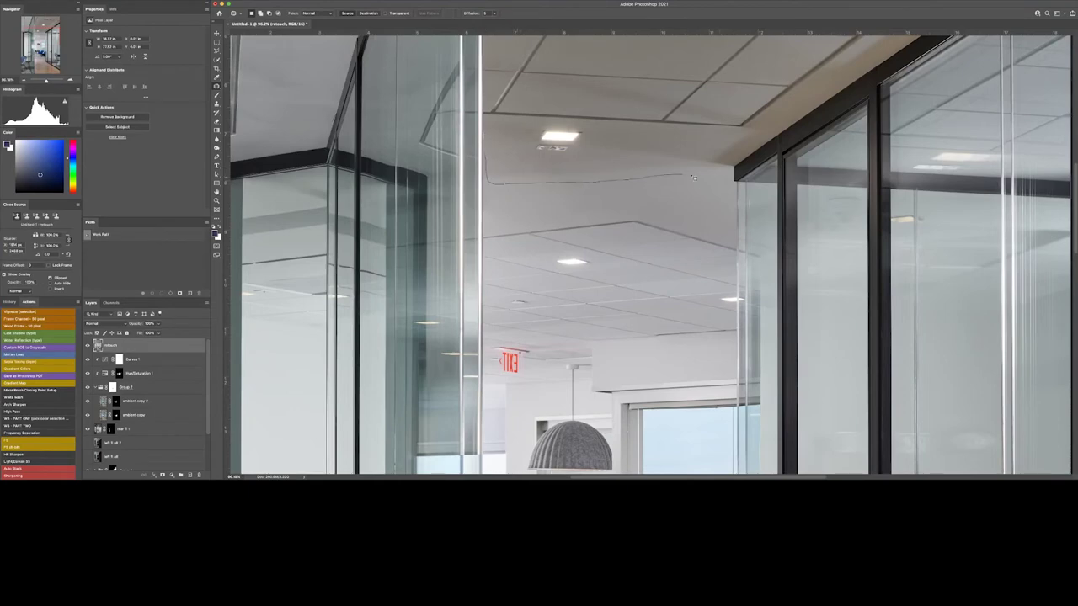
{"action": "mouse_move", "coordinate": [580, 151]}
{"action": "left_mouse_down"}
{"action": "mouse_move", "coordinate": [533, 147]}
{"action": "mouse_move", "coordinate": [589, 189]}
{"action": "left_mouse_up"}
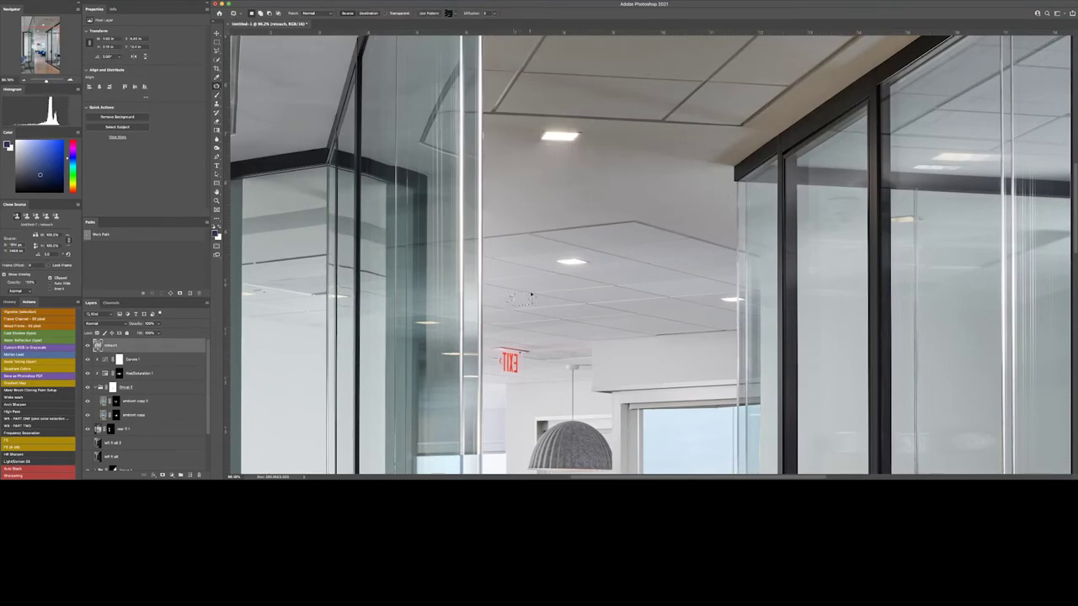
Patch out the marks across the glass and near the door handle
{"action": "scroll", "coordinate": [522, 305], "scroll_direction": "right", "scroll_amount": 5}
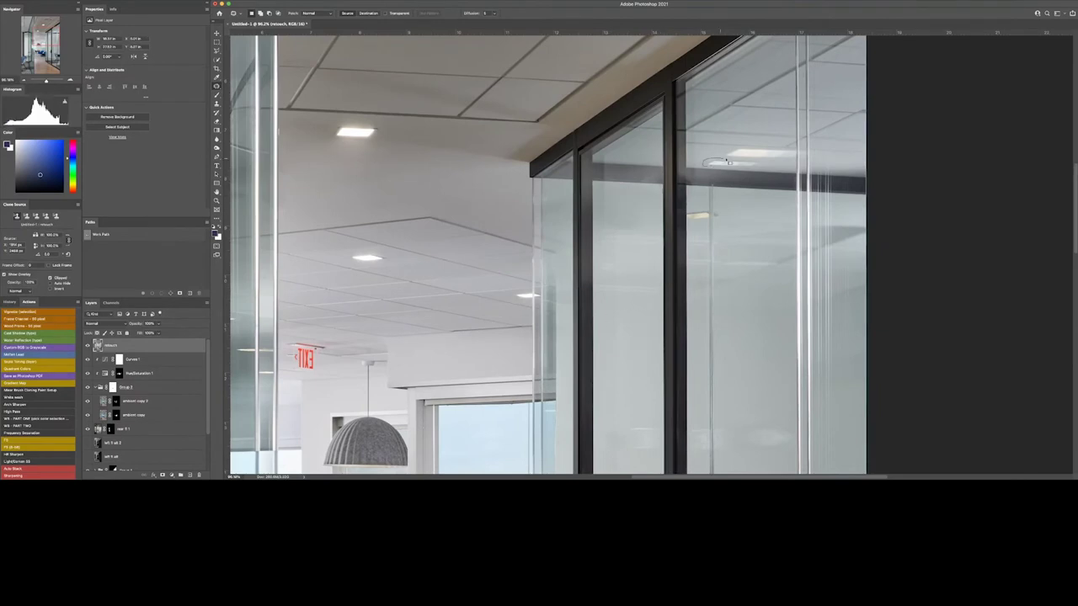
{"action": "left_click_drag", "start_coordinate": [722, 157], "coordinate": [743, 160]}
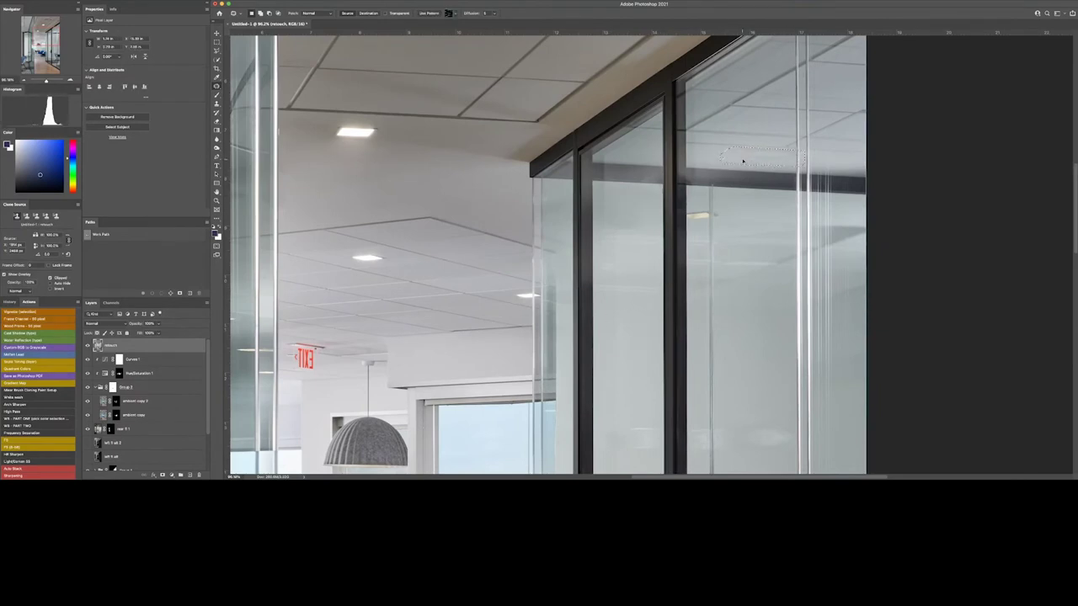
{"action": "scroll", "coordinate": [736, 211], "scroll_direction": "down", "scroll_amount": 5}
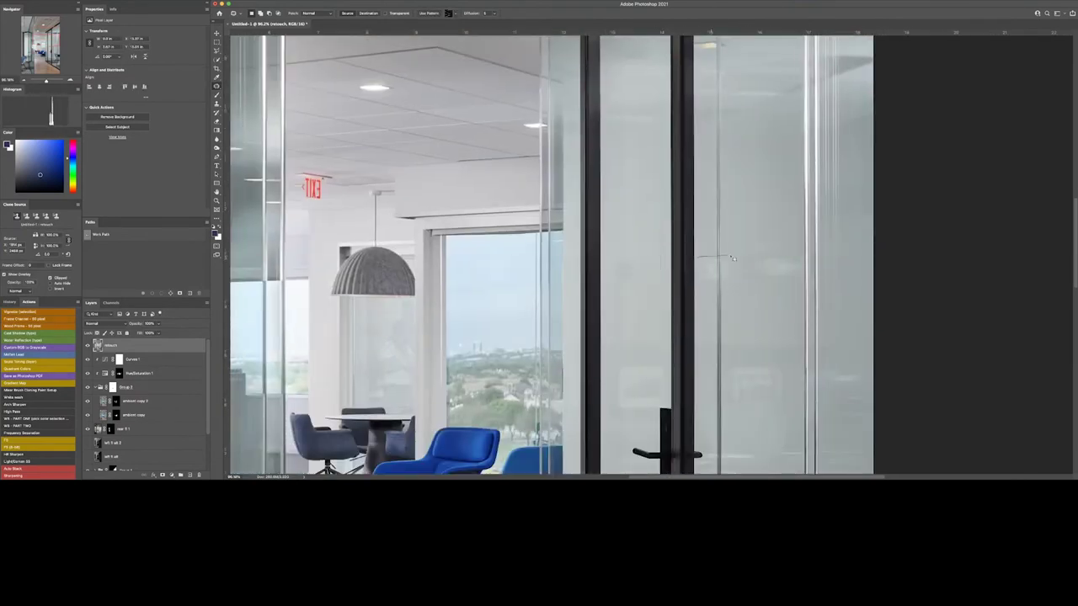
{"action": "key", "text": "ctrl+d"}
{"action": "key", "text": "s"}
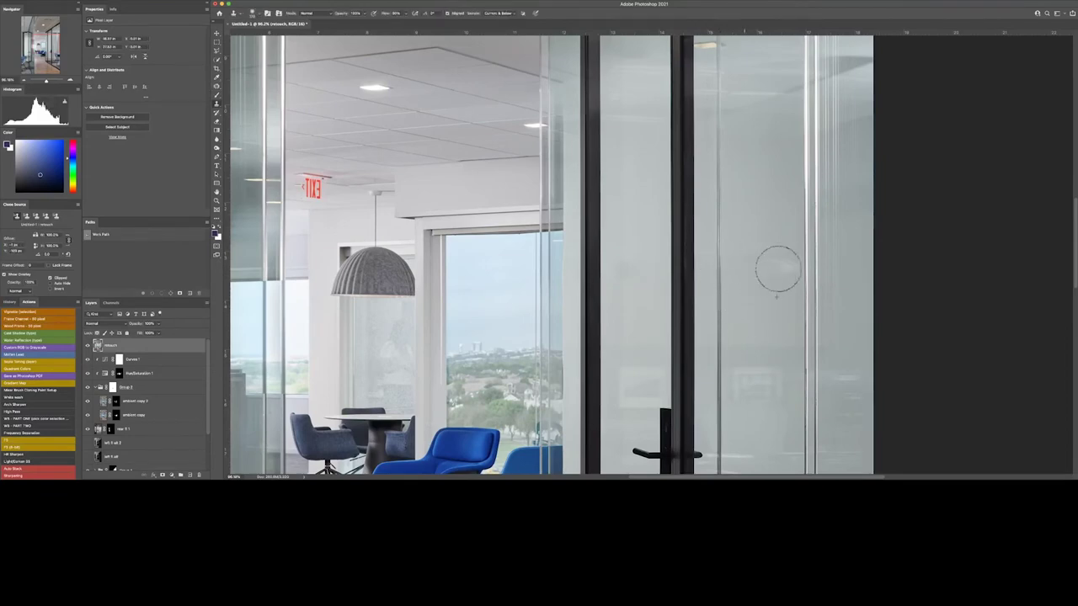
{"action": "key", "text": "j"}
{"action": "scroll", "coordinate": [663, 251], "scroll_direction": "down", "scroll_amount": 3}
{"action": "left_click_drag", "start_coordinate": [644, 271], "coordinate": [657, 230]}
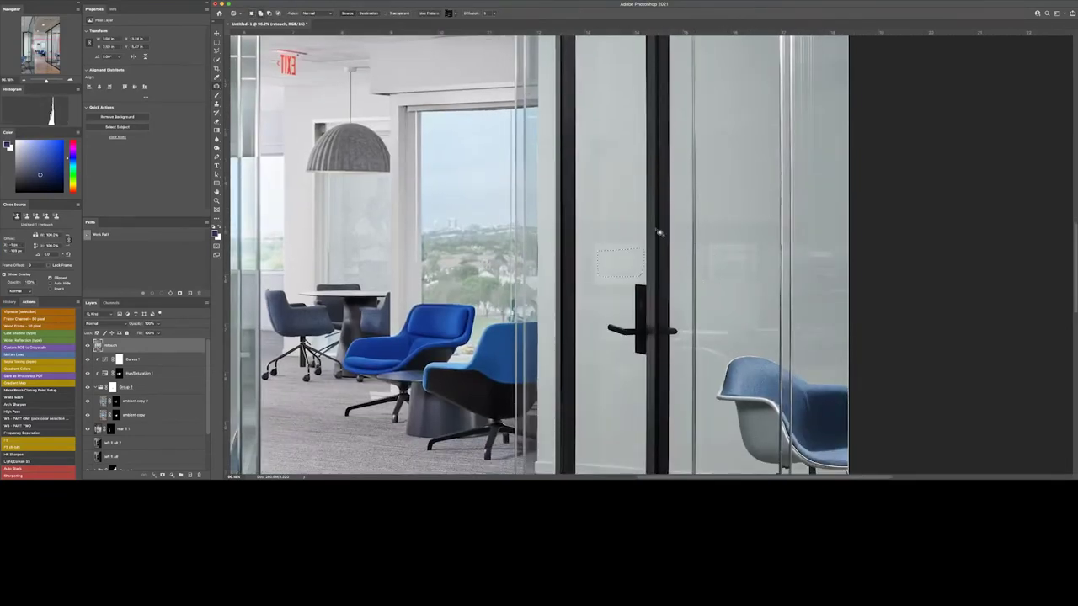
{"action": "left_click_drag", "start_coordinate": [744, 183], "coordinate": [810, 278]}
{"action": "key", "text": "ctrl+d"}
Switch between Spot Healing and Clone Stamp while scrolling over the glass panels
{"action": "scroll", "coordinate": [746, 305], "scroll_direction": "down", "scroll_amount": 5}
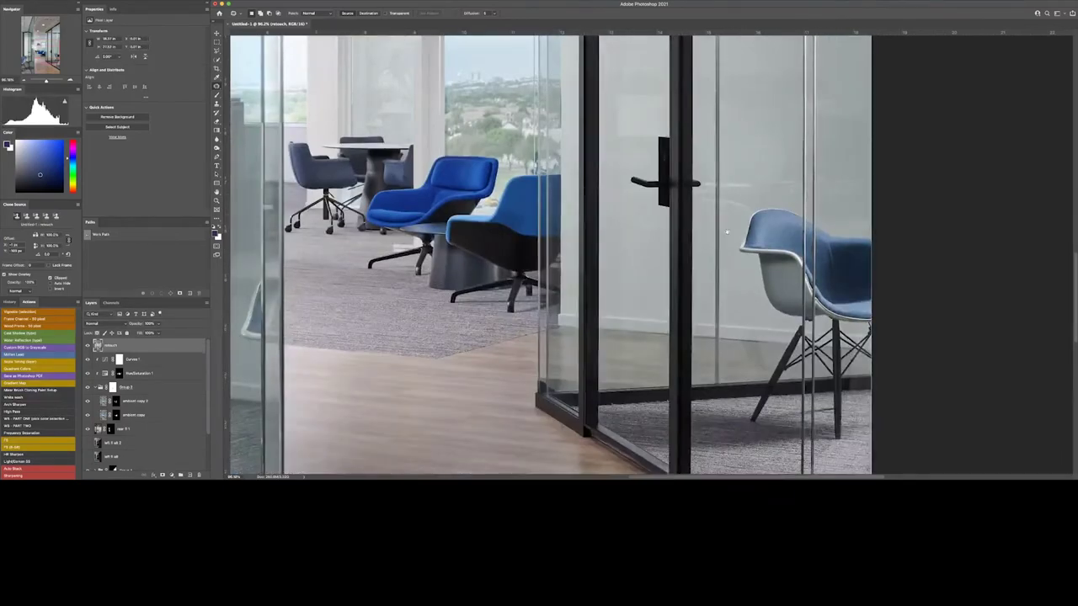
{"action": "scroll", "coordinate": [746, 305], "scroll_direction": "down", "scroll_amount": 3}
{"action": "key", "text": "shift+j"}
{"action": "scroll", "coordinate": [641, 318], "scroll_direction": "up", "scroll_amount": 3}
{"action": "scroll", "coordinate": [640, 318], "scroll_direction": "up", "scroll_amount": 5}
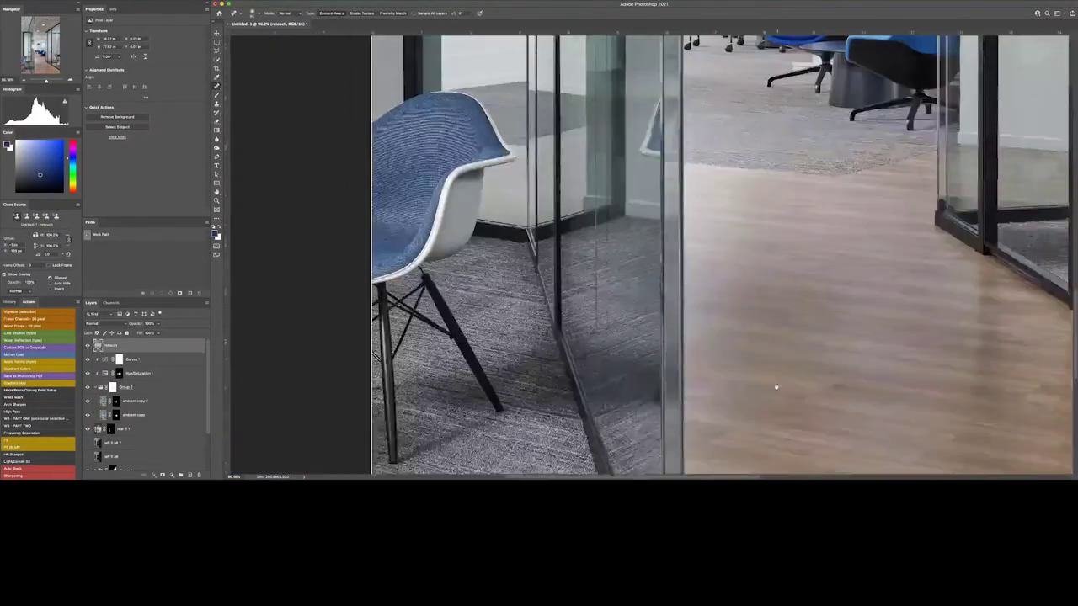
{"action": "scroll", "coordinate": [640, 319], "scroll_direction": "up", "scroll_amount": 5}
{"action": "scroll", "coordinate": [590, 269], "scroll_direction": "up", "scroll_amount": 3}
{"action": "key", "text": "s"}
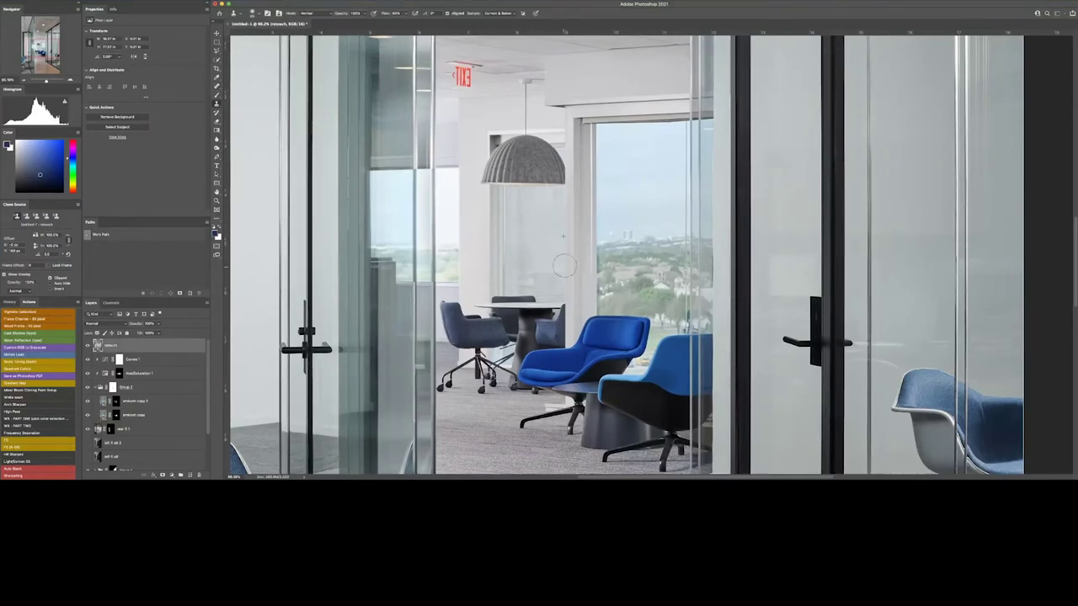
{"action": "scroll", "coordinate": [547, 293], "scroll_direction": "up", "scroll_amount": 3}
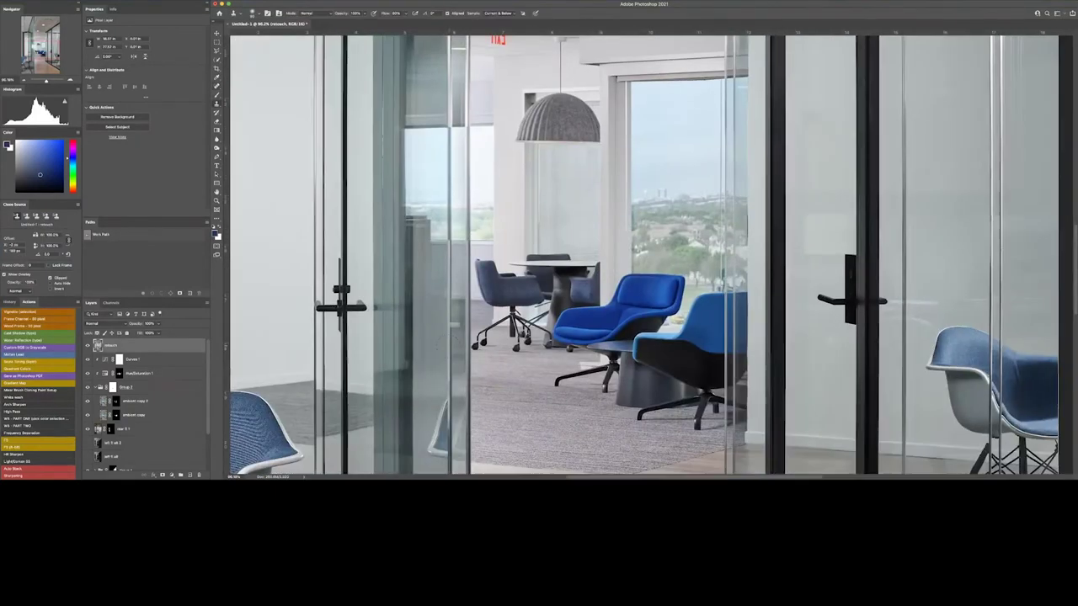
{"action": "scroll", "coordinate": [453, 322], "scroll_direction": "down", "scroll_amount": 5}
{"action": "scroll", "coordinate": [442, 336], "scroll_direction": "up", "scroll_amount": 3}
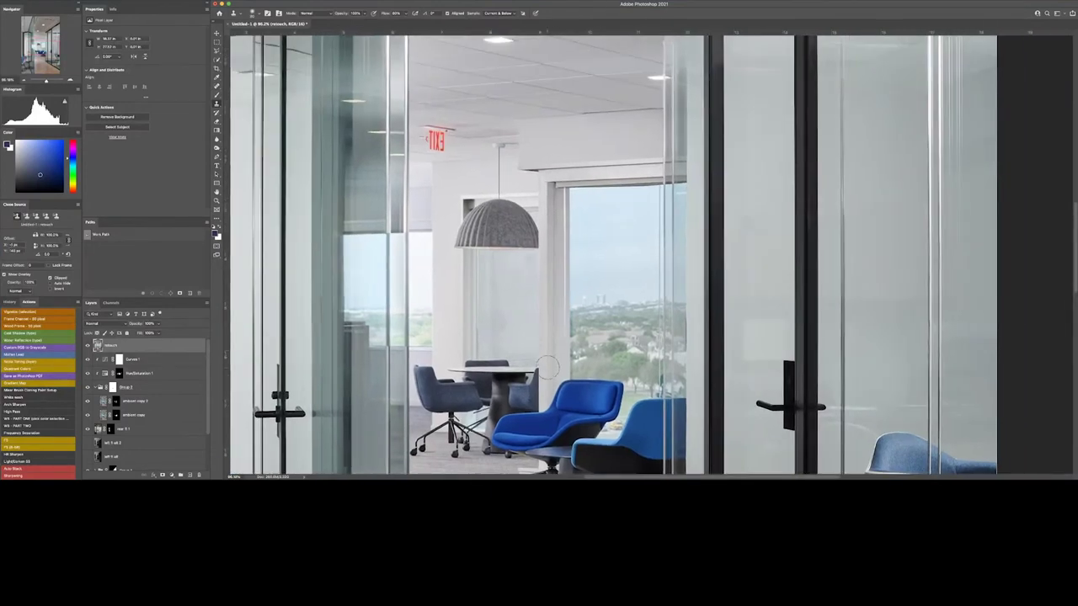
{"action": "scroll", "coordinate": [551, 380], "scroll_direction": "up", "scroll_amount": 2}
{"action": "scroll", "coordinate": [554, 303], "scroll_direction": "up", "scroll_amount": 2}
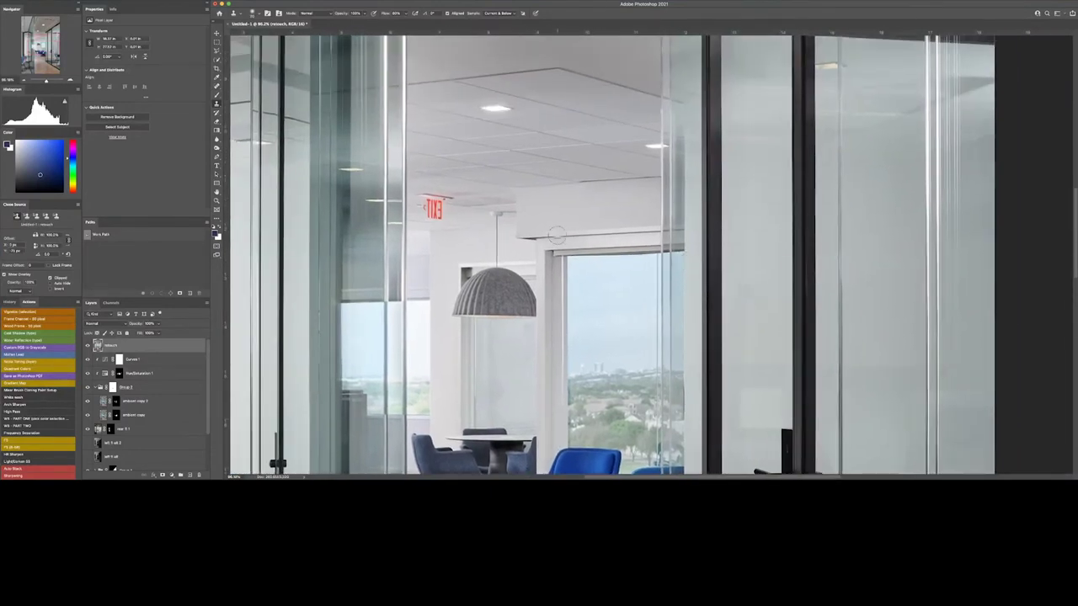
Zoom in on the red lettering and clone ceiling texture over part of it
{"action": "key", "text": "z"}
{"action": "mouse_move", "coordinate": [448, 252]}
{"action": "left_mouse_down"}
{"action": "mouse_move", "coordinate": [538, 267]}
{"action": "mouse_move", "coordinate": [468, 269]}
{"action": "left_mouse_up"}
{"action": "key", "text": "s"}
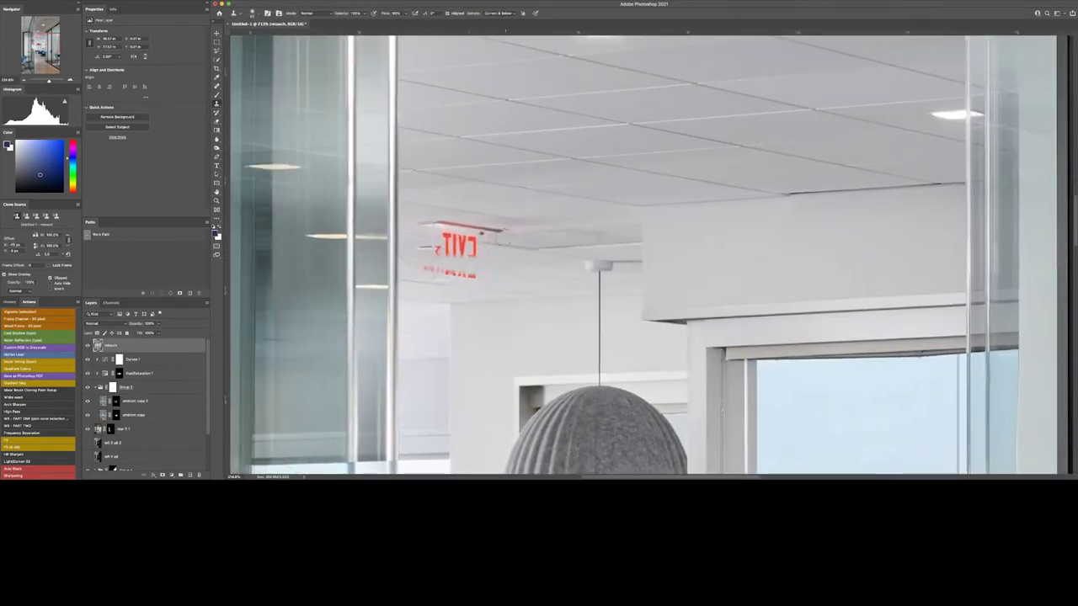
{"action": "left_click_drag", "start_coordinate": [480, 233], "coordinate": [465, 242]}
{"action": "left_click_drag", "start_coordinate": [492, 247], "coordinate": [514, 253]}
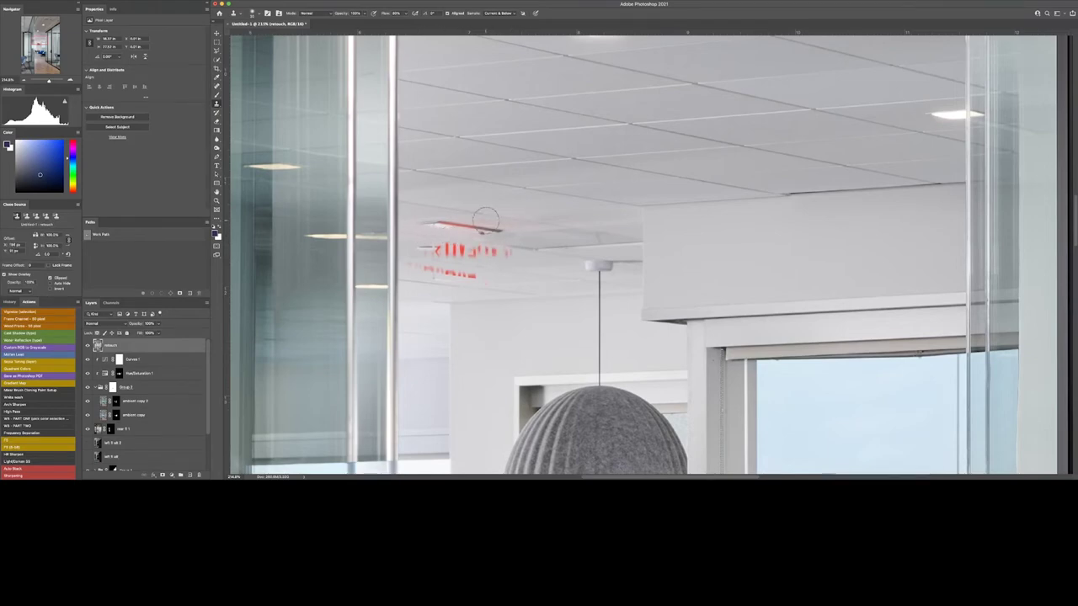
Patch and clone away the rest of the red strip, leaving plain white ceiling
{"action": "key", "text": "j"}
{"action": "mouse_move", "coordinate": [467, 222]}
{"action": "left_mouse_down"}
{"action": "mouse_move", "coordinate": [517, 244]}
{"action": "mouse_move", "coordinate": [505, 232]}
{"action": "mouse_move", "coordinate": [570, 217]}
{"action": "left_mouse_up"}
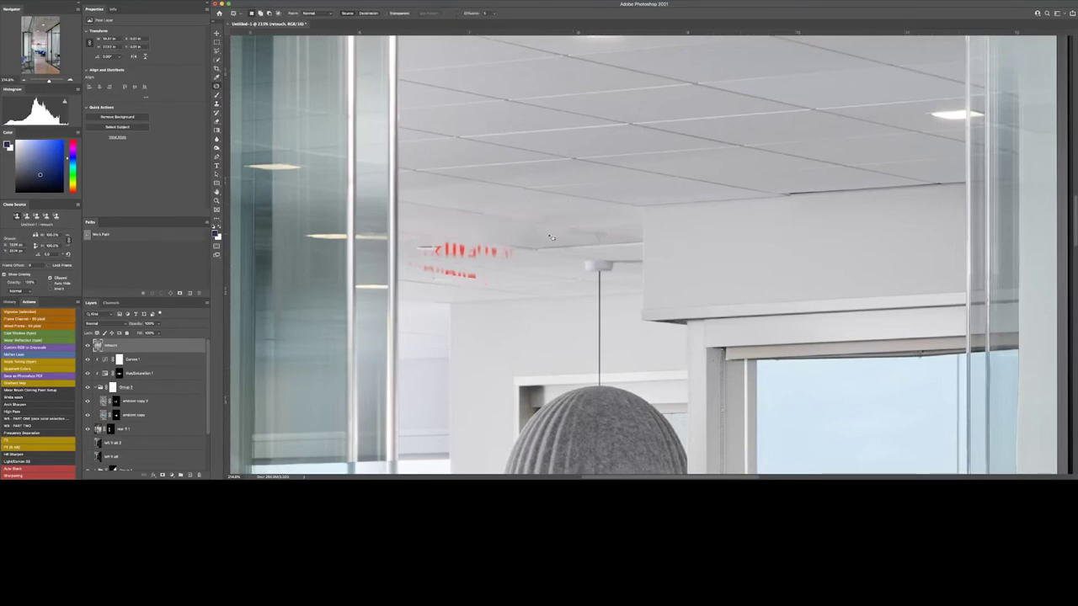
{"action": "mouse_move", "coordinate": [410, 253]}
{"action": "left_mouse_down"}
{"action": "mouse_move", "coordinate": [505, 249]}
{"action": "mouse_move", "coordinate": [480, 229]}
{"action": "mouse_move", "coordinate": [565, 227]}
{"action": "left_mouse_up"}
{"action": "key", "text": "s"}
{"action": "left_click", "coordinate": [507, 217], "text": "alt"}
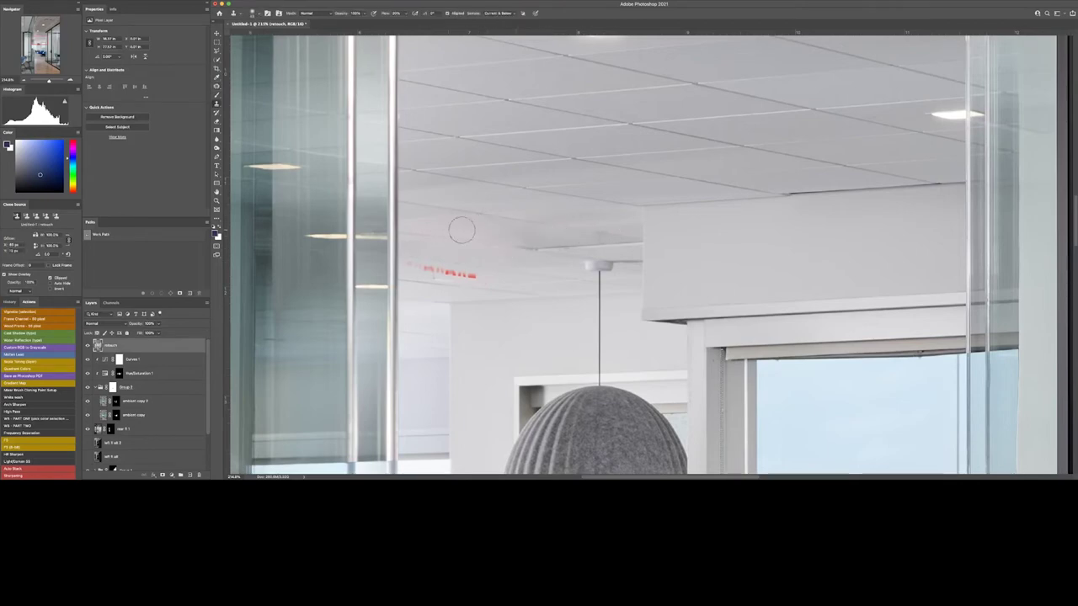
{"action": "key", "text": "j"}
{"action": "mouse_move", "coordinate": [406, 260]}
{"action": "left_mouse_down"}
{"action": "mouse_move", "coordinate": [430, 282]}
{"action": "mouse_move", "coordinate": [404, 265]}
{"action": "mouse_move", "coordinate": [517, 253]}
{"action": "left_mouse_up"}
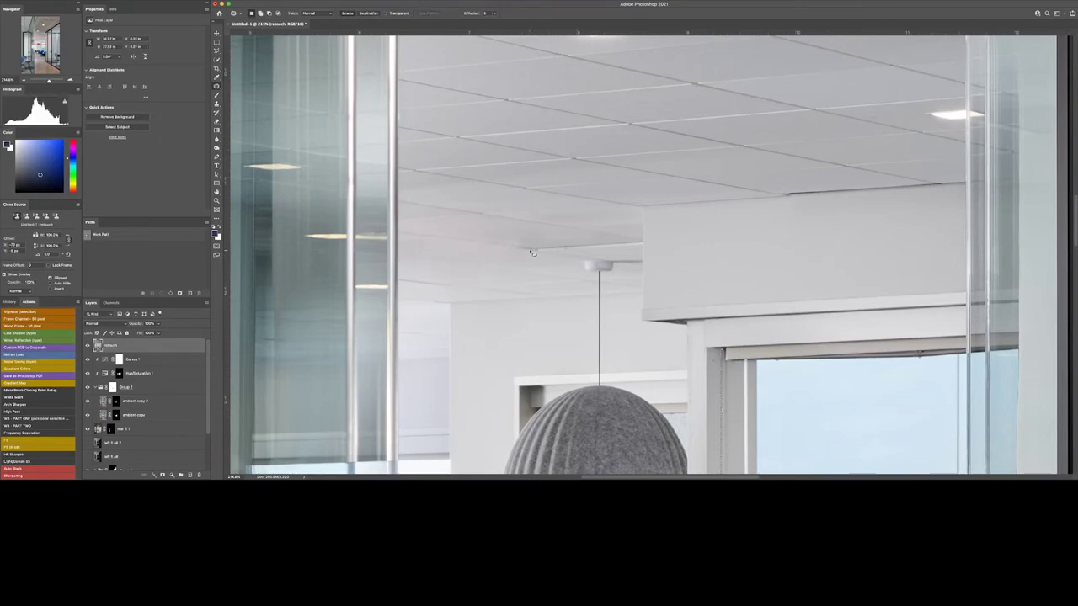
{"action": "key", "text": "s"}
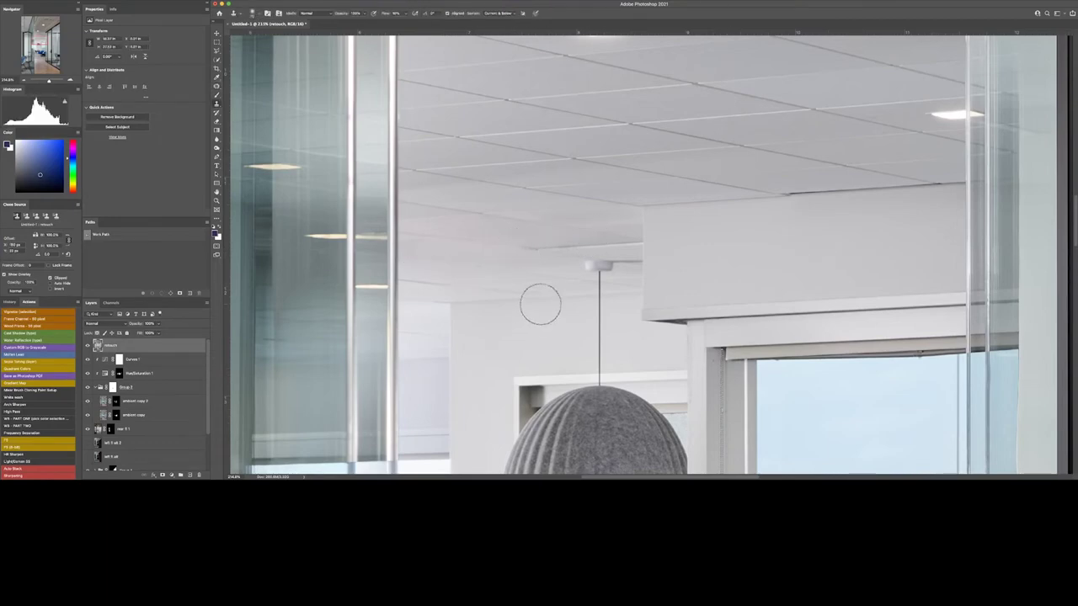
{"action": "key", "text": "ctrl+0"}
Heal the black ceiling spot and patch the round ceiling vent with clean texture
{"action": "key", "text": "ctrl+1"}
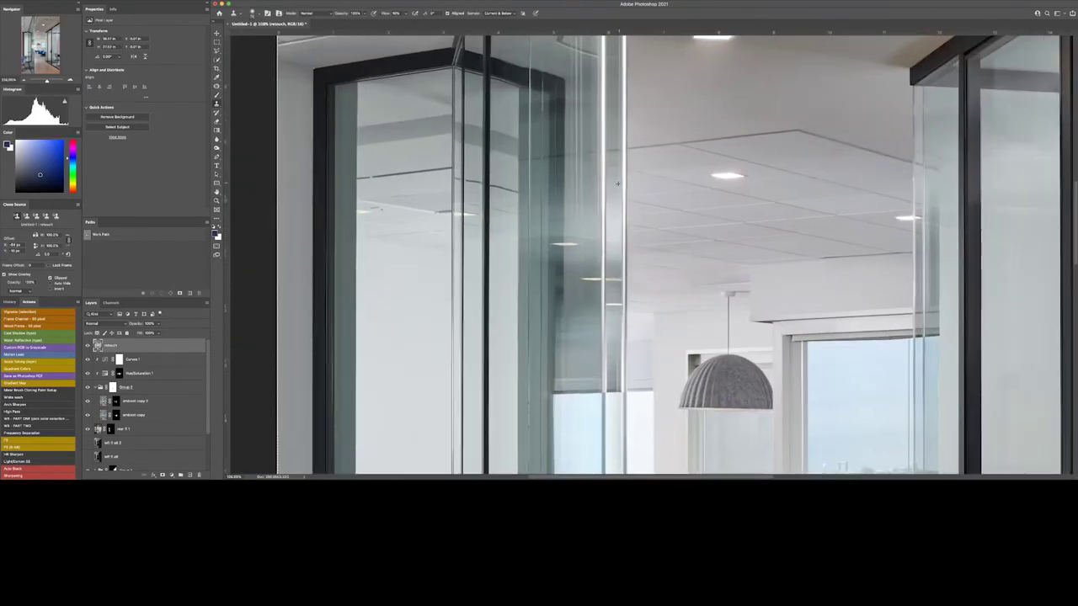
{"action": "key", "text": "j"}
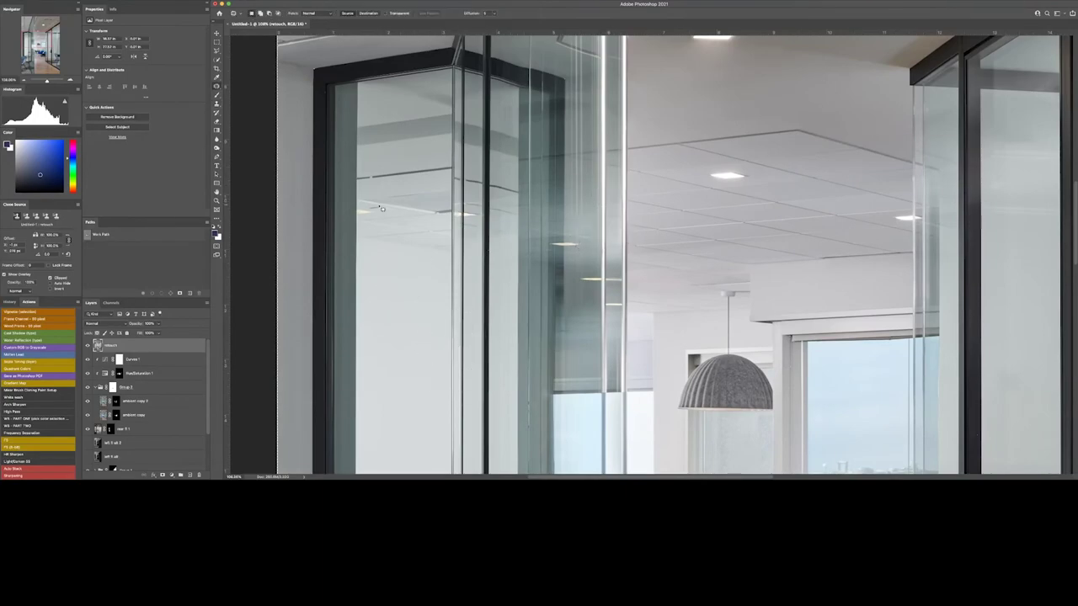
{"action": "key", "text": "shift+j"}
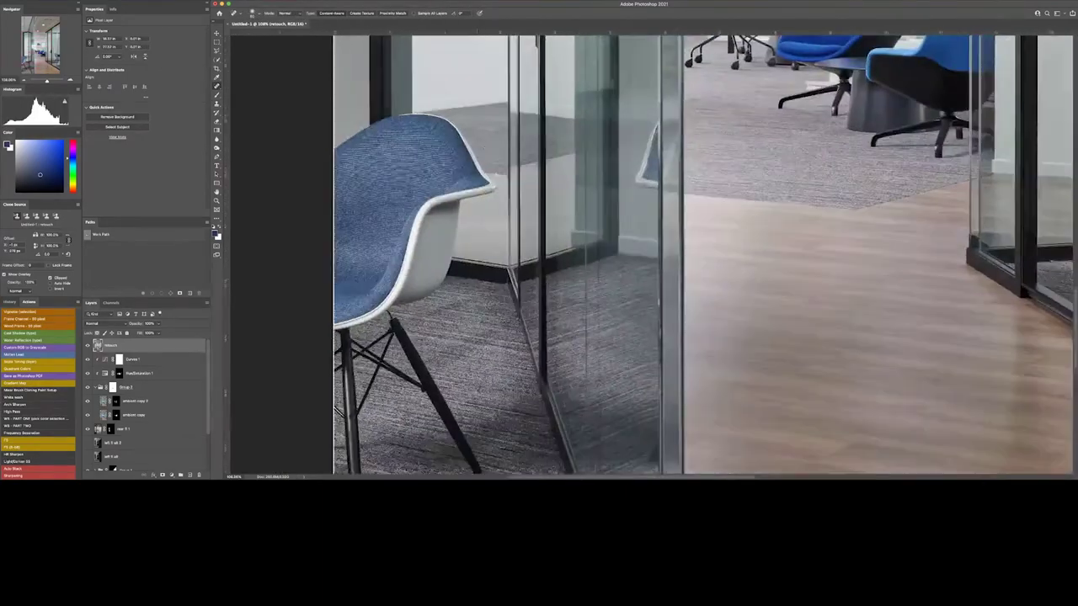
{"action": "scroll", "coordinate": [648, 252], "scroll_direction": "up", "scroll_amount": 10}
{"action": "scroll", "coordinate": [648, 252], "scroll_direction": "up", "scroll_amount": 10}
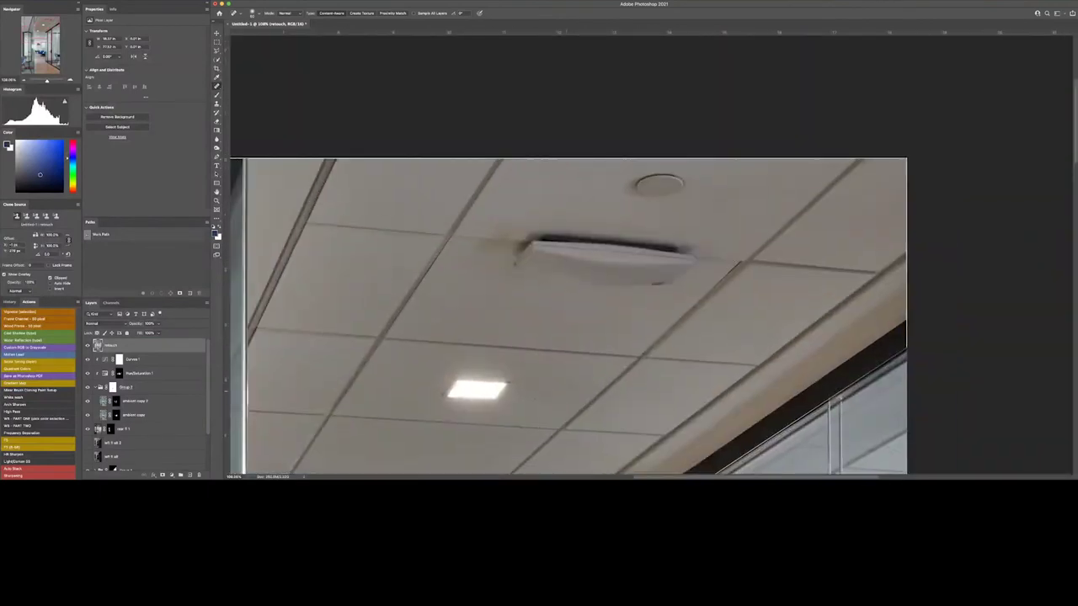
{"action": "left_click", "coordinate": [835, 212]}
{"action": "key", "text": "j"}
{"action": "left_click_drag", "start_coordinate": [636, 178], "coordinate": [638, 180]}
{"action": "left_click_drag", "start_coordinate": [644, 194], "coordinate": [709, 204]}
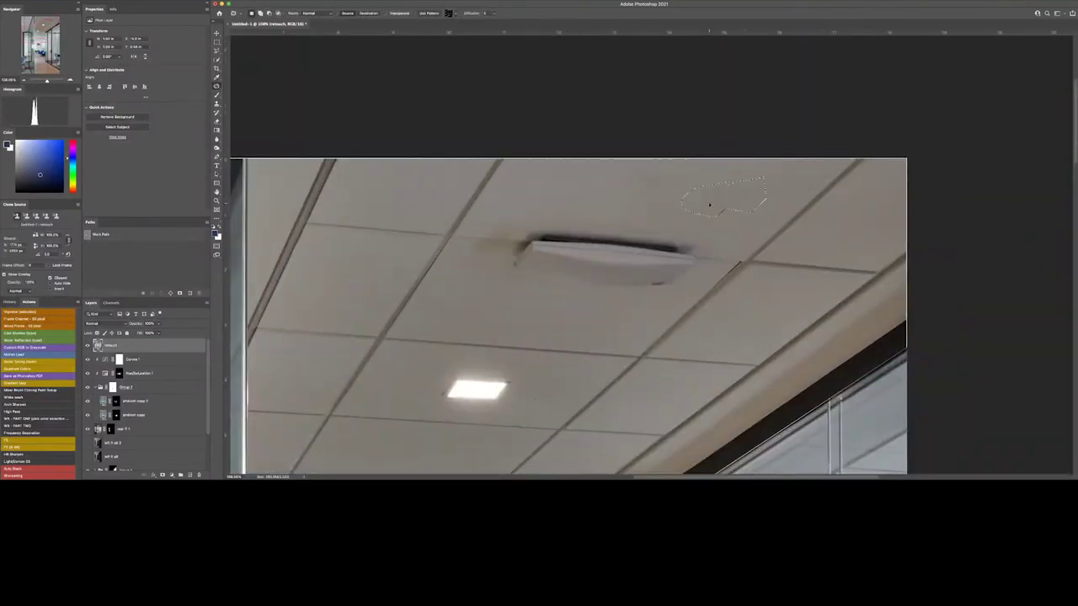
{"action": "key", "text": "ctrl+d"}
Make a polygonal lasso selection of the ceiling between the beams
{"action": "key", "text": "l"}
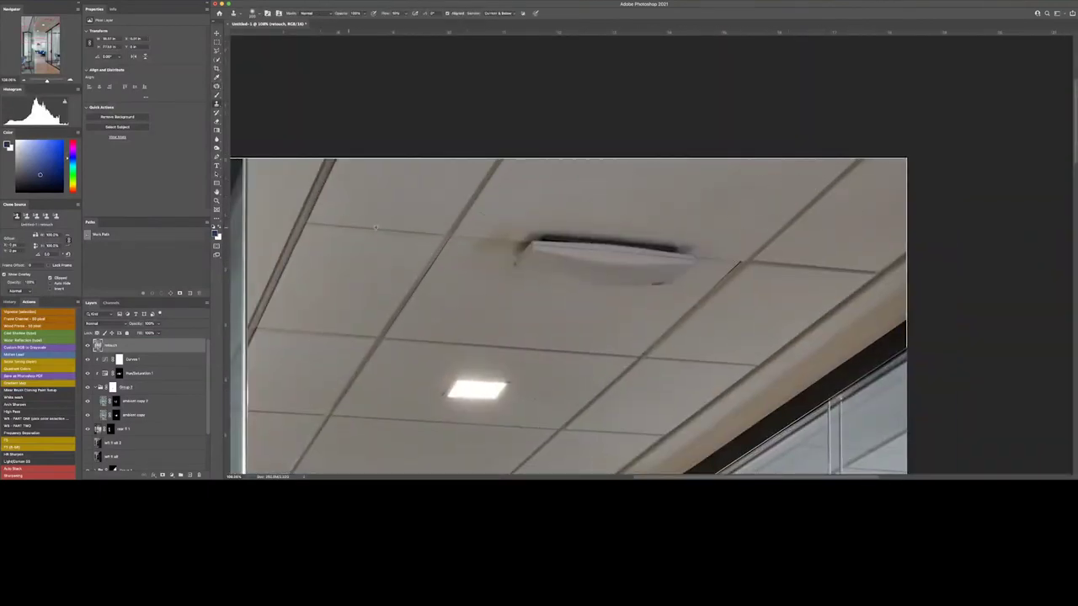
{"action": "left_click", "coordinate": [443, 244]}
{"action": "left_click", "coordinate": [507, 149]}
{"action": "left_click", "coordinate": [859, 157]}
{"action": "left_click", "coordinate": [640, 355]}
{"action": "left_click", "coordinate": [385, 338]}
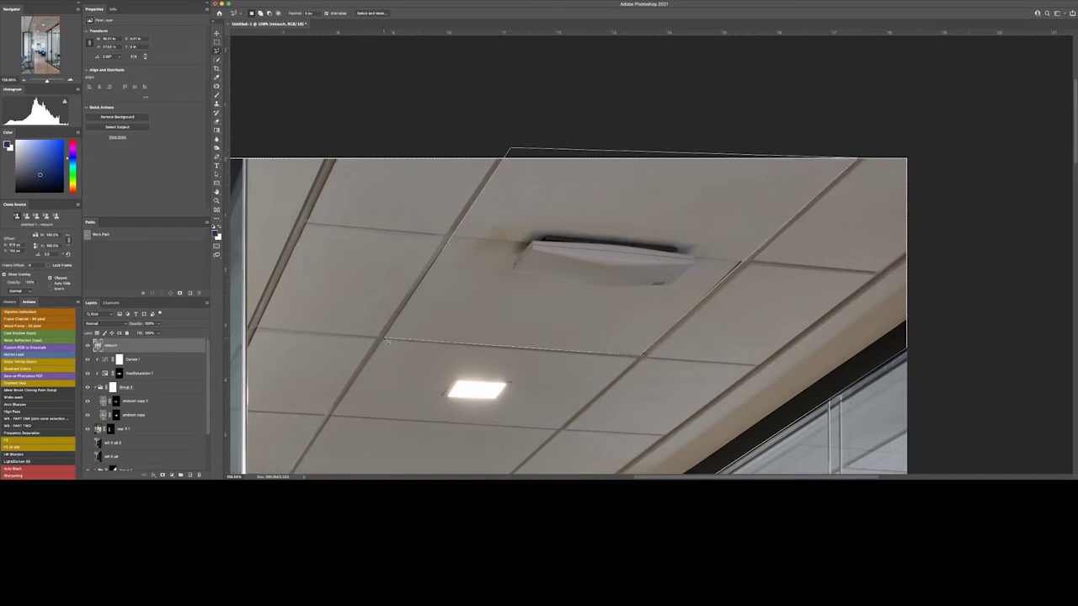
{"action": "left_click", "coordinate": [444, 244]}
Clone and patch away the vent inside the beam selection, then deselect
{"action": "key", "text": "s"}
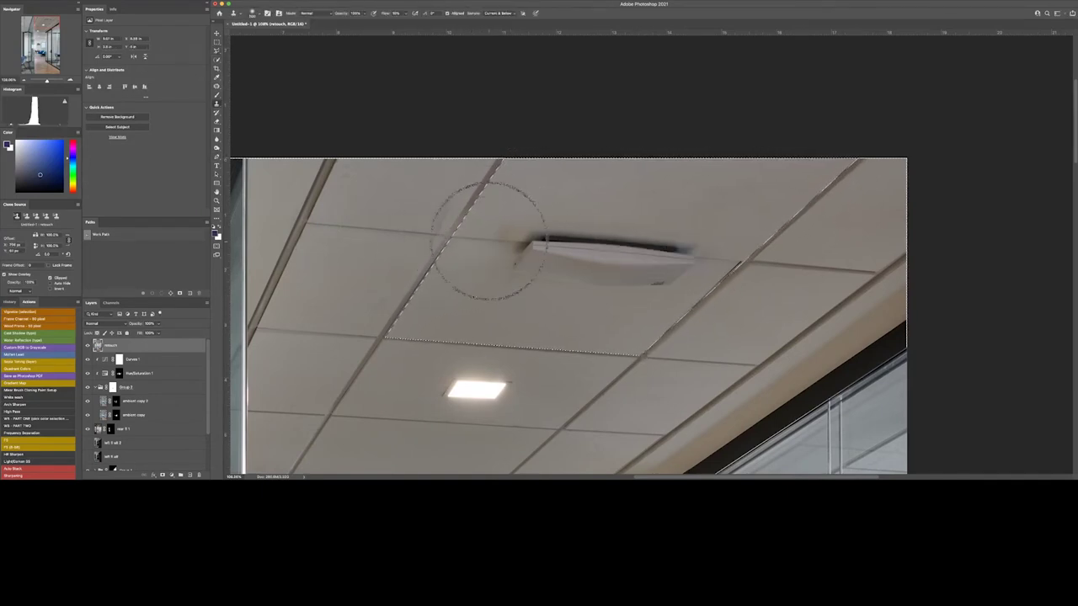
{"action": "left_click_drag", "start_coordinate": [514, 245], "coordinate": [678, 251]}
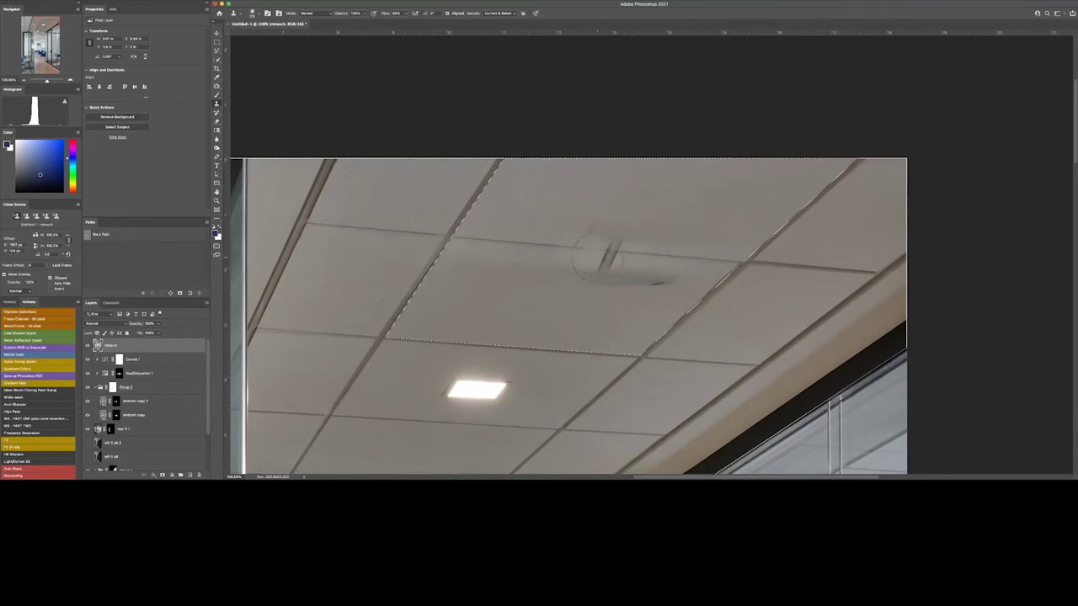
{"action": "key", "text": "j"}
{"action": "mouse_move", "coordinate": [473, 234]}
{"action": "left_mouse_down"}
{"action": "mouse_move", "coordinate": [728, 241]}
{"action": "mouse_move", "coordinate": [697, 284]}
{"action": "mouse_move", "coordinate": [481, 284]}
{"action": "left_mouse_up"}
{"action": "key", "text": "Return"}
{"action": "key", "text": "ctrl+d"}
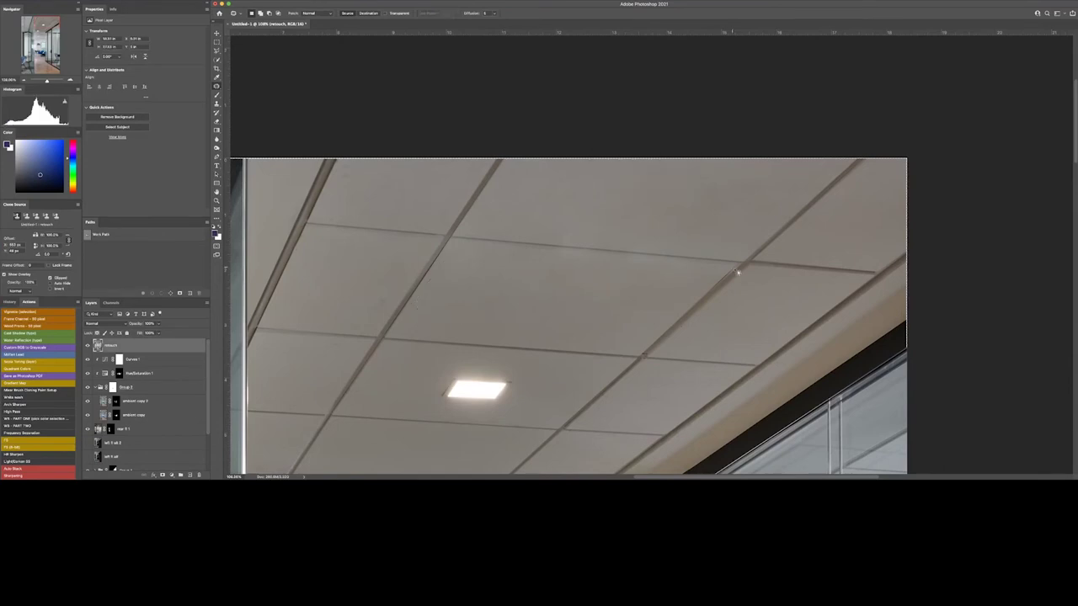
Patch the top-left tile blemish and heal the dark spot below the ceiling light
{"action": "key", "text": "s"}
{"action": "key", "text": "j"}
{"action": "left_click_drag", "start_coordinate": [341, 165], "coordinate": [440, 224]}
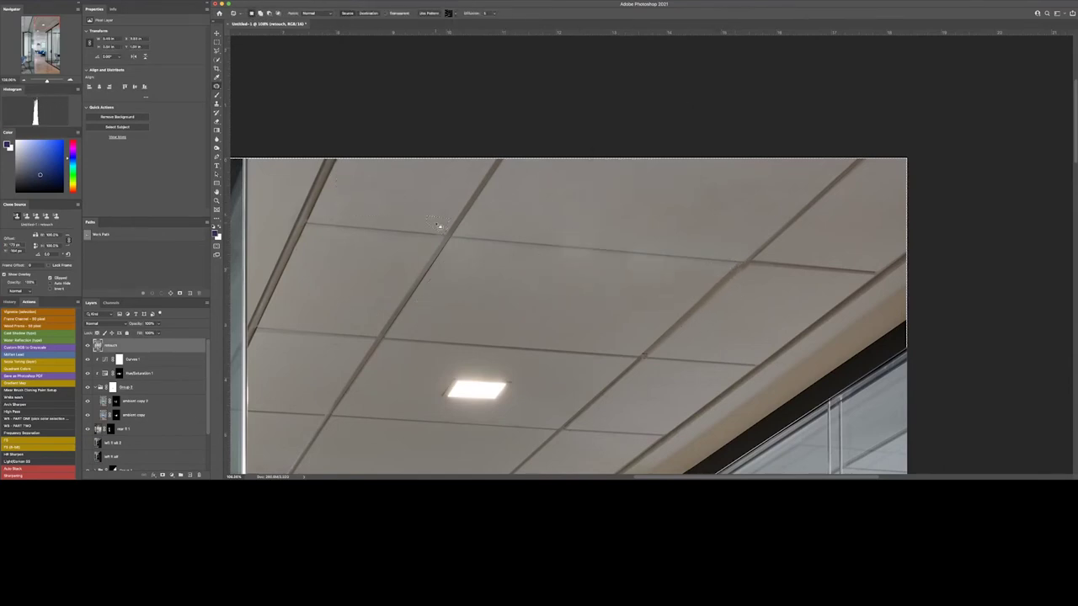
{"action": "scroll", "coordinate": [412, 206], "scroll_direction": "down", "scroll_amount": 5}
{"action": "key", "text": "shift+j"}
{"action": "left_click", "coordinate": [465, 191]}
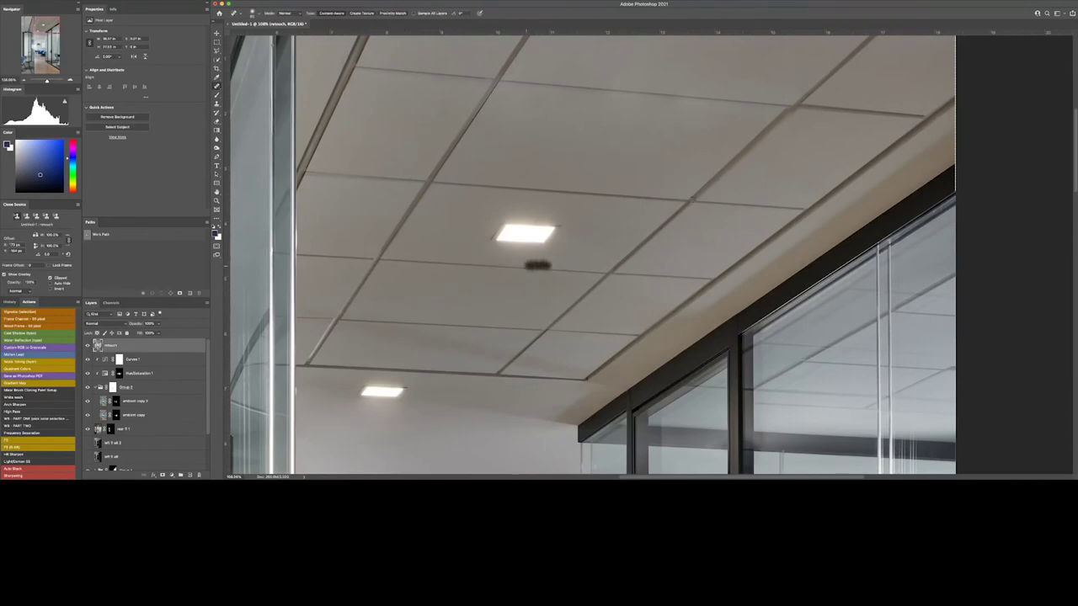
{"action": "scroll", "coordinate": [538, 253], "scroll_direction": "up", "scroll_amount": 5}
{"action": "scroll", "coordinate": [538, 252], "scroll_direction": "right", "scroll_amount": 5}
{"action": "key", "text": "s"}
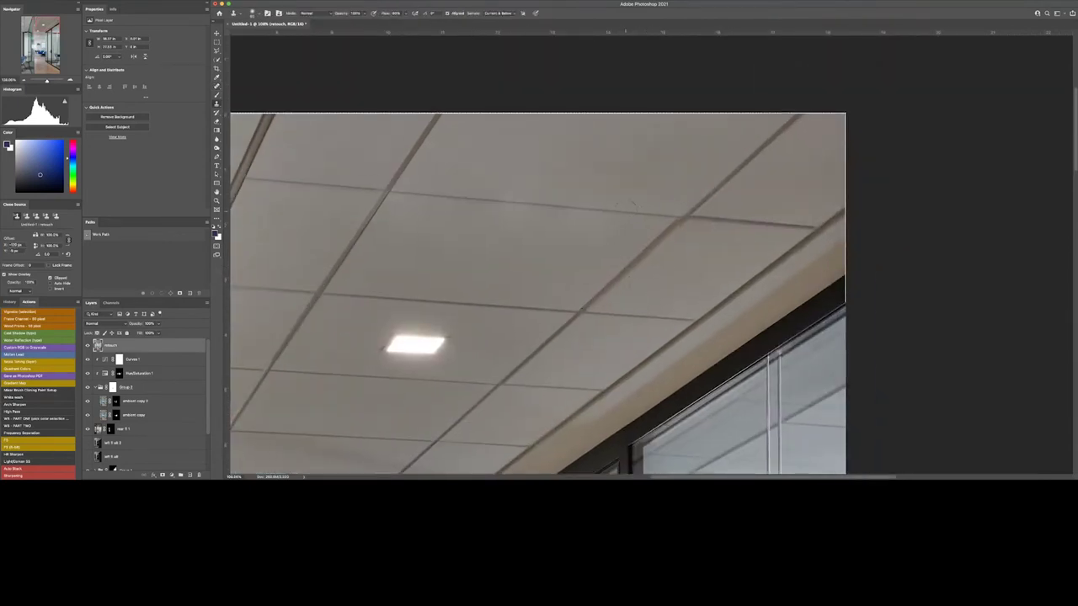
{"action": "key", "text": "j"}
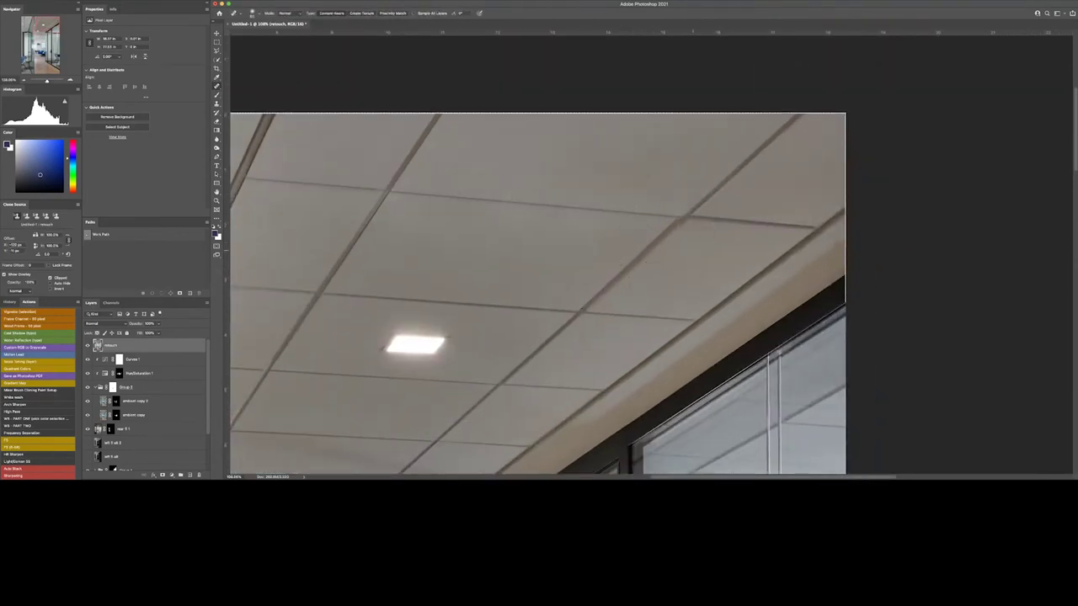
{"action": "scroll", "coordinate": [671, 249], "scroll_direction": "down", "scroll_amount": 5}
{"action": "scroll", "coordinate": [671, 249], "scroll_direction": "left", "scroll_amount": 2}
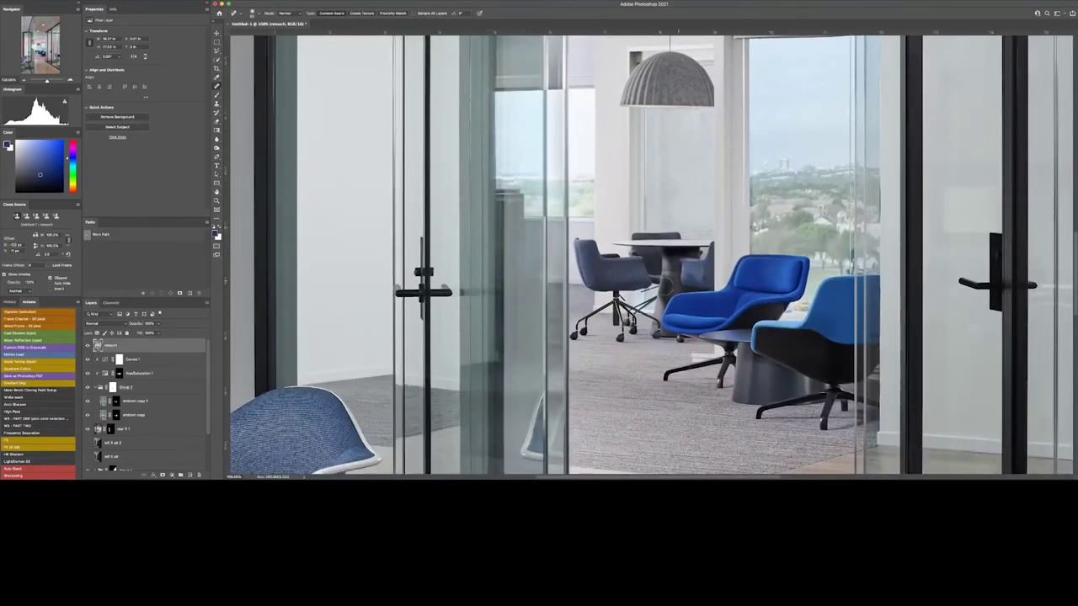
Place pen anchors around the blue chairs, from the table top up the chair's left edge
{"action": "key", "text": "p"}
{"action": "scroll", "coordinate": [652, 253], "scroll_direction": "up", "scroll_amount": 3}
{"action": "scroll", "coordinate": [652, 253], "scroll_direction": "right", "scroll_amount": 4}
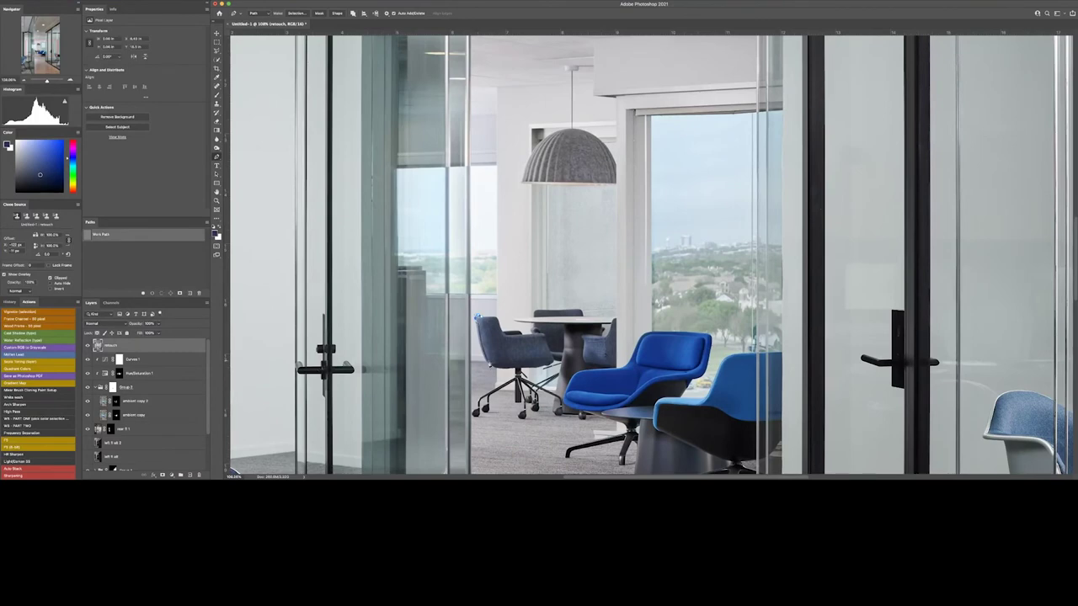
{"action": "left_click", "coordinate": [518, 371]}
{"action": "left_click", "coordinate": [541, 313]}
{"action": "left_click", "coordinate": [584, 341]}
{"action": "left_click_drag", "start_coordinate": [661, 409], "coordinate": [603, 367]}
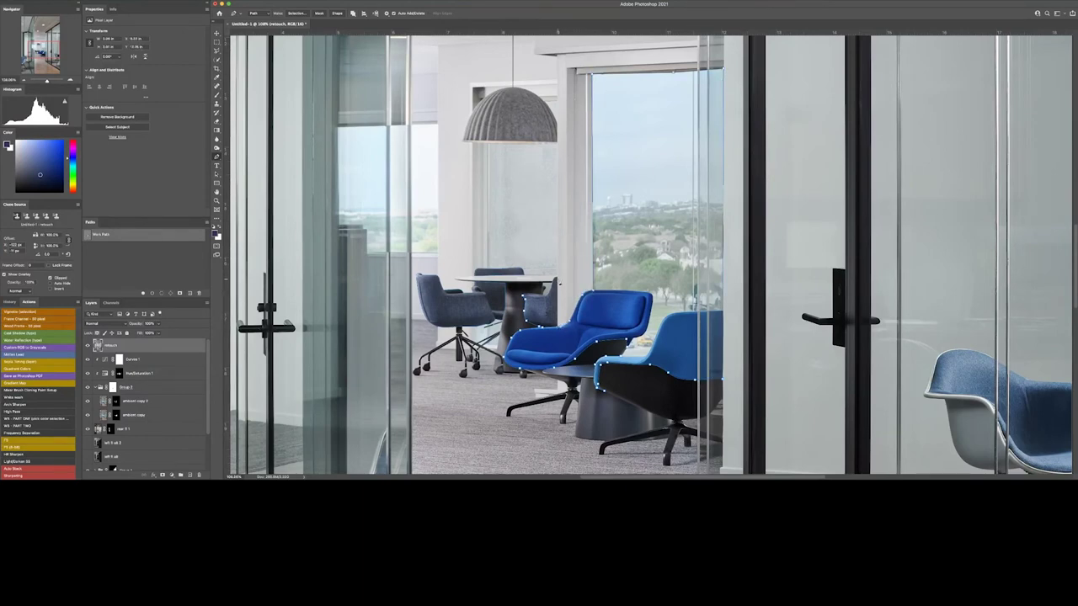
{"action": "left_click", "coordinate": [553, 285]}
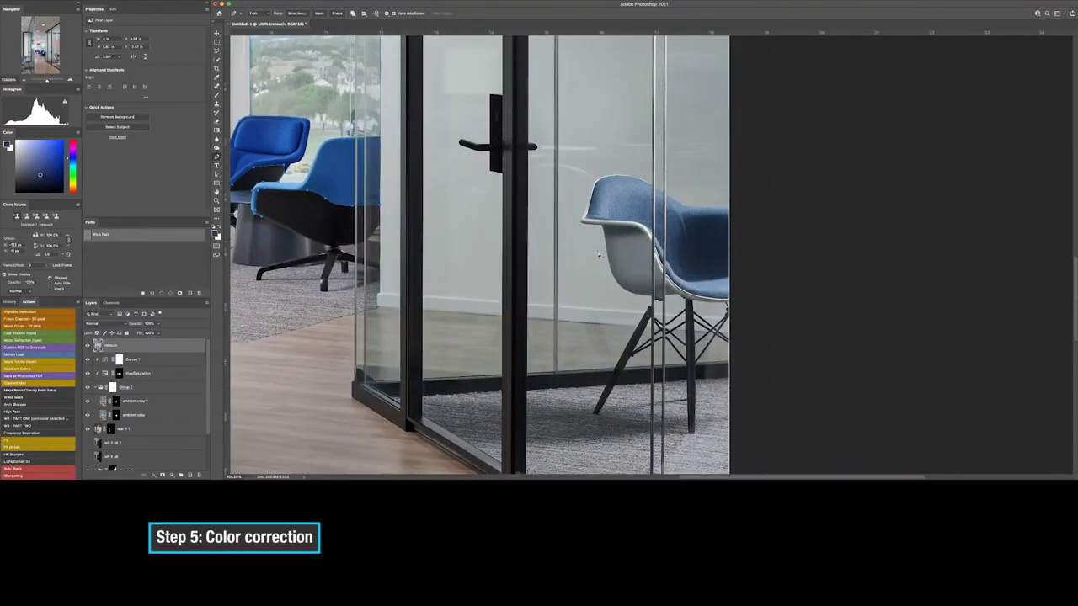
Finish the work path along the glass partition edges
{"action": "scroll", "coordinate": [359, 326], "scroll_direction": "down", "scroll_amount": 3}
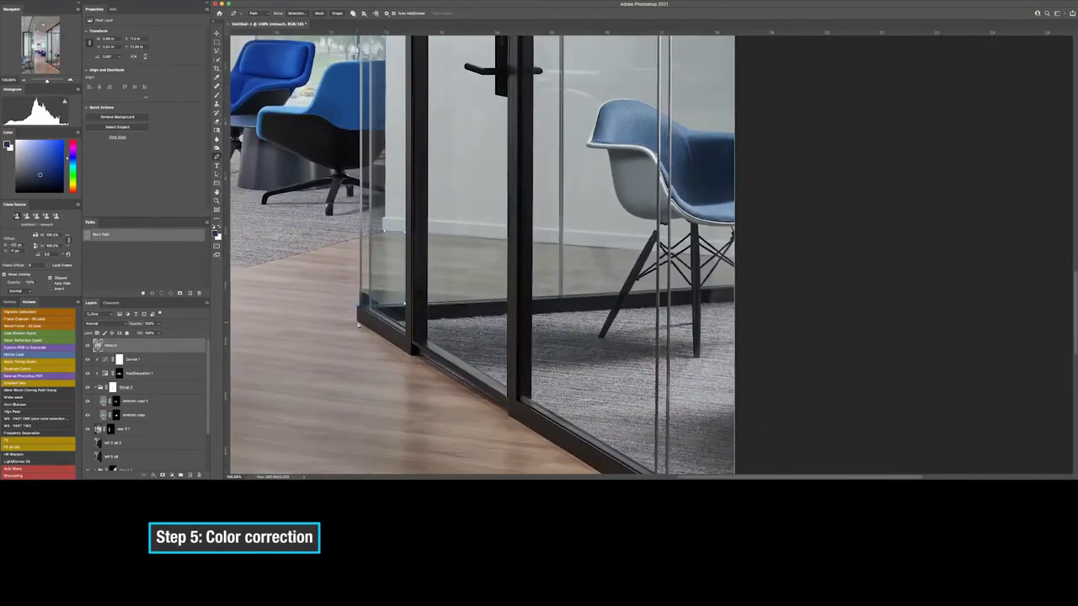
{"action": "scroll", "coordinate": [753, 380], "scroll_direction": "down", "scroll_amount": 5}
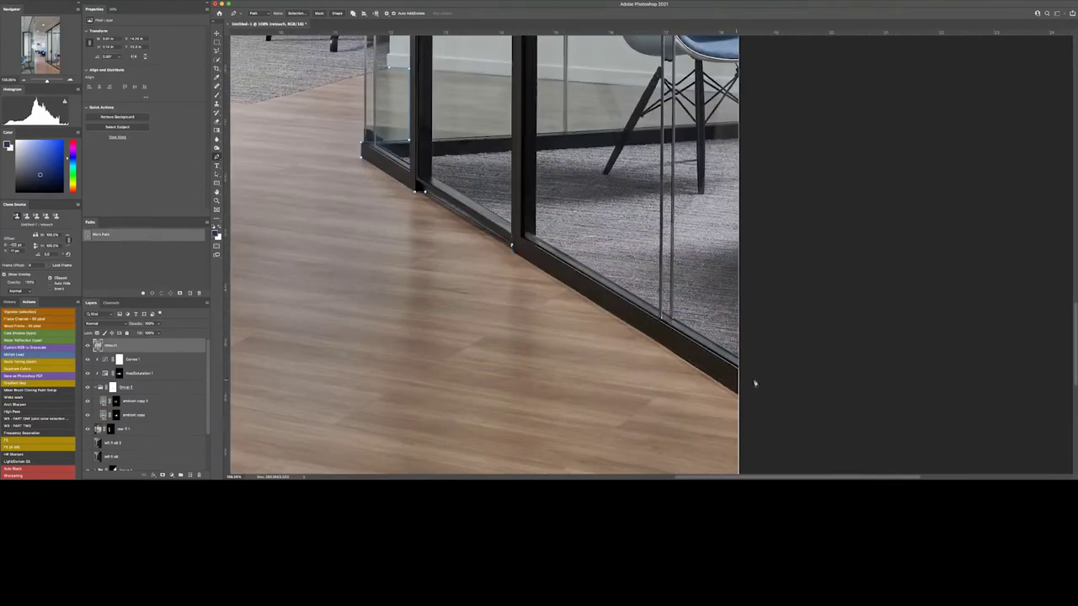
{"action": "scroll", "coordinate": [894, 316], "scroll_direction": "down", "scroll_amount": 5}
{"action": "scroll", "coordinate": [894, 316], "scroll_direction": "left", "scroll_amount": 3}
{"action": "scroll", "coordinate": [757, 337], "scroll_direction": "left", "scroll_amount": 10}
{"action": "scroll", "coordinate": [637, 351], "scroll_direction": "up", "scroll_amount": 3}
{"action": "scroll", "coordinate": [519, 315], "scroll_direction": "right", "scroll_amount": 3}
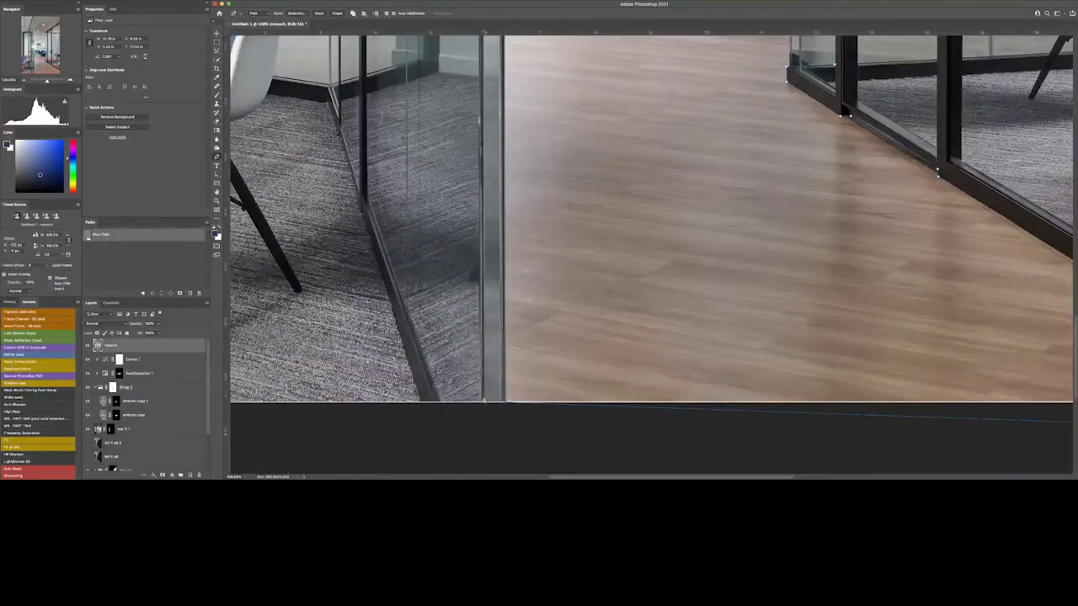
{"action": "scroll", "coordinate": [494, 234], "scroll_direction": "up", "scroll_amount": 3}
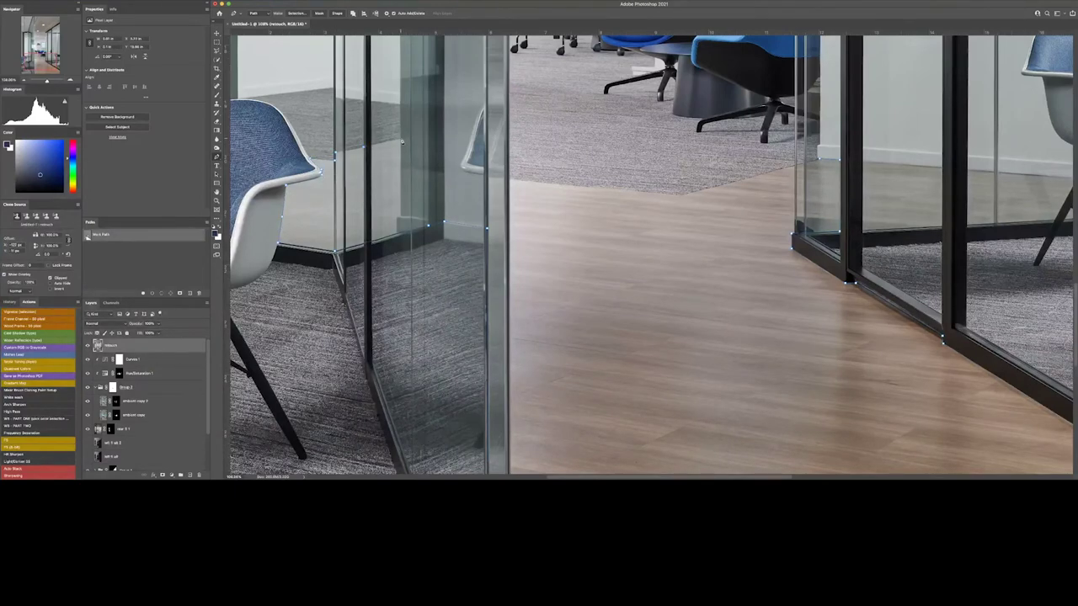
{"action": "left_click", "coordinate": [446, 177]}
Add path points along the right-hand shell chair edge
{"action": "scroll", "coordinate": [316, 172], "scroll_direction": "left", "scroll_amount": 5}
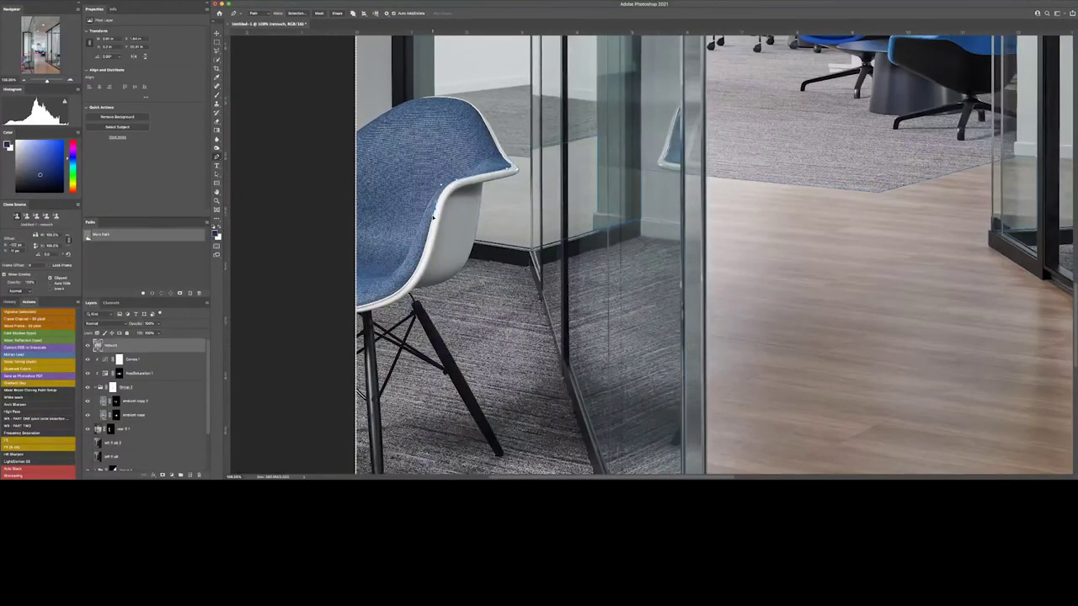
{"action": "left_click", "coordinate": [409, 286]}
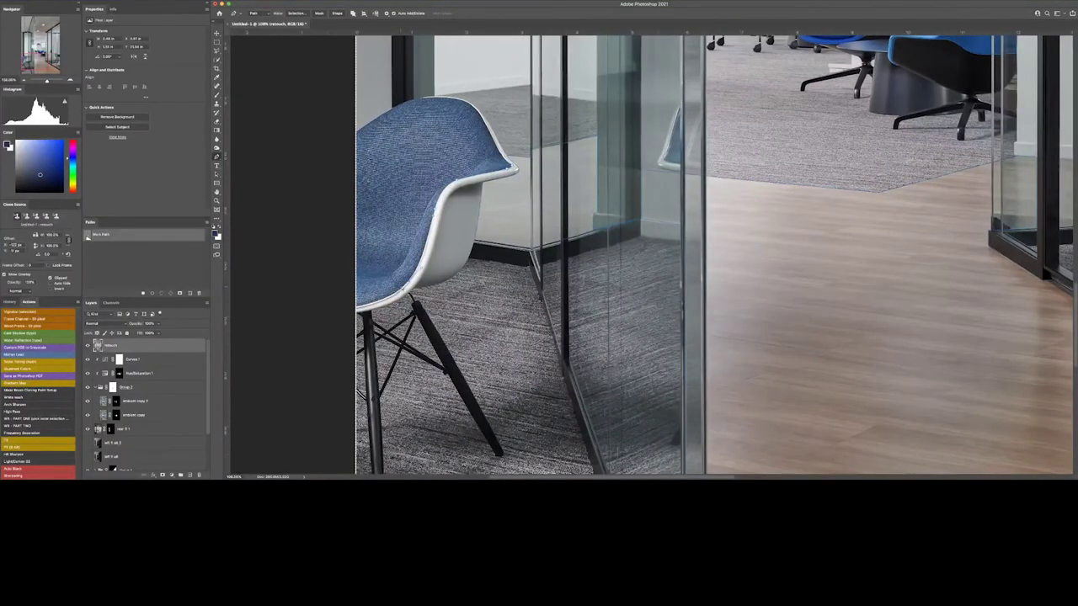
{"action": "left_click", "coordinate": [339, 309]}
{"action": "scroll", "coordinate": [509, 168], "scroll_direction": "right", "scroll_amount": 10}
{"action": "scroll", "coordinate": [321, 266], "scroll_direction": "right", "scroll_amount": 5}
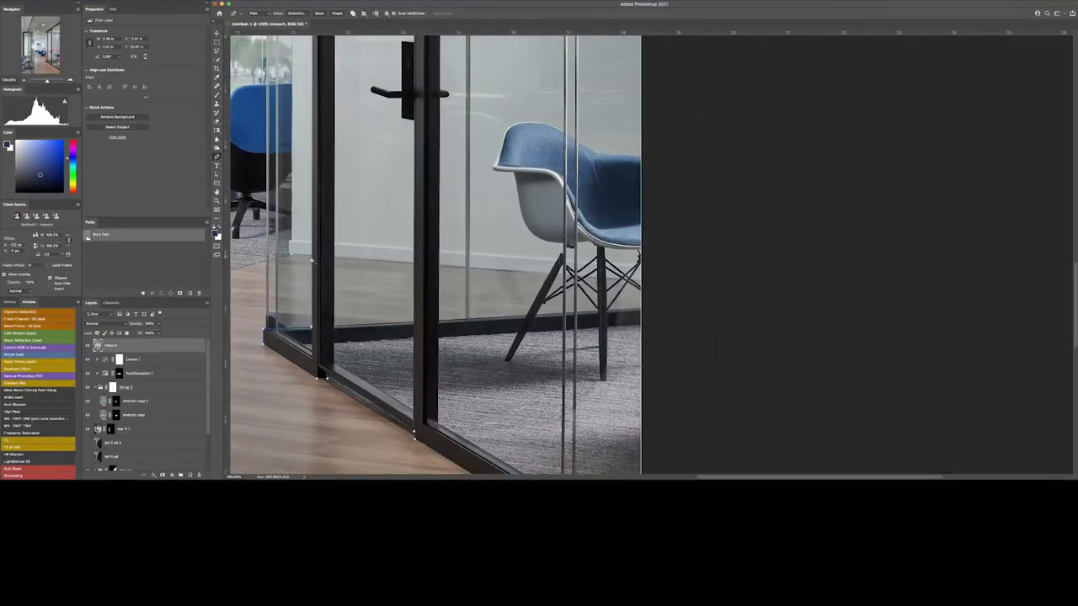
Trace a new path up the door frame, across to the image's right edge and the shell chair top
{"action": "left_click", "coordinate": [335, 328]}
{"action": "left_click", "coordinate": [335, 255]}
{"action": "left_click", "coordinate": [412, 263]}
{"action": "left_click", "coordinate": [439, 320]}
{"action": "left_click", "coordinate": [642, 283]}
{"action": "left_click", "coordinate": [556, 174]}
Fit the image in the window and add a Hue/Saturation layer with saturation about -61
{"action": "key", "text": "ctrl+0"}
{"action": "left_click", "coordinate": [171, 475]}
{"action": "left_click", "coordinate": [181, 396]}
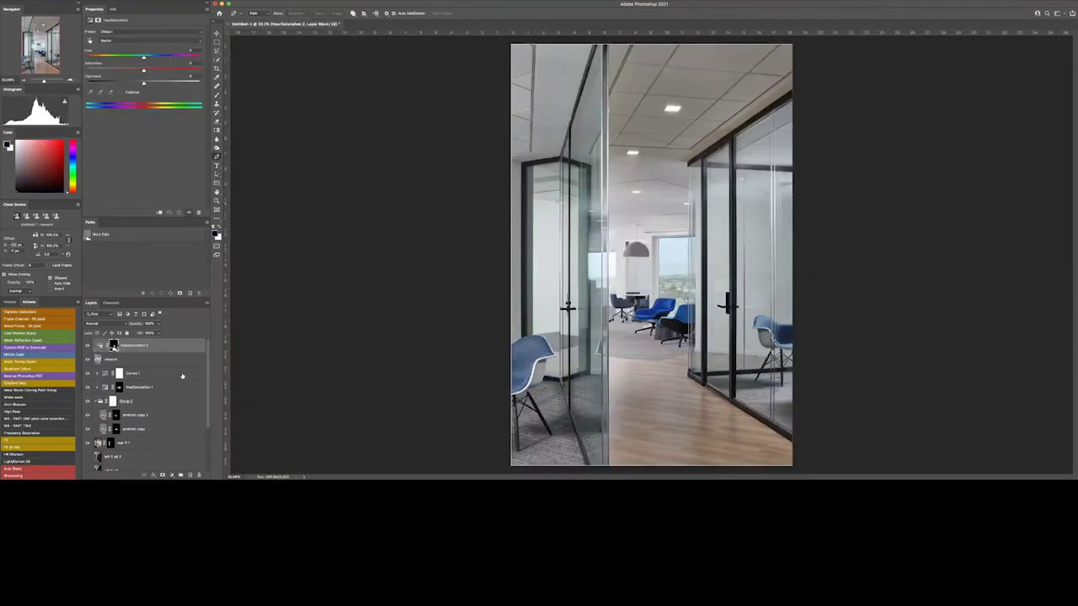
{"action": "left_click_drag", "start_coordinate": [108, 70], "coordinate": [110, 70]}
Add a brightening Curves 2 layer, invert its mask to black, and reshape the upper curve point
{"action": "left_click", "coordinate": [171, 474]}
{"action": "left_click", "coordinate": [181, 365]}
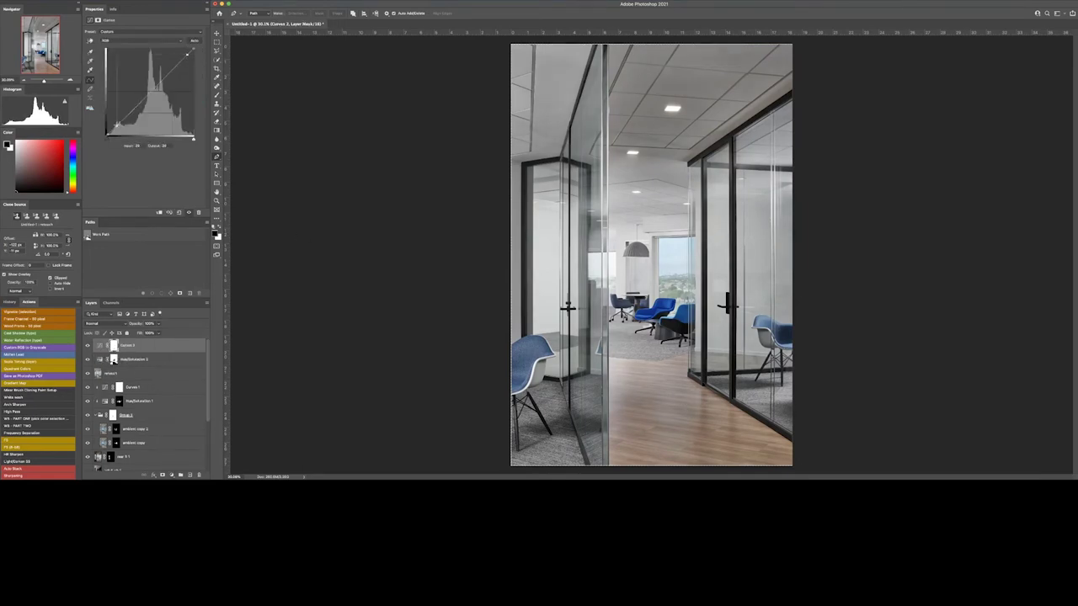
{"action": "left_click_drag", "start_coordinate": [159, 82], "coordinate": [171, 64]}
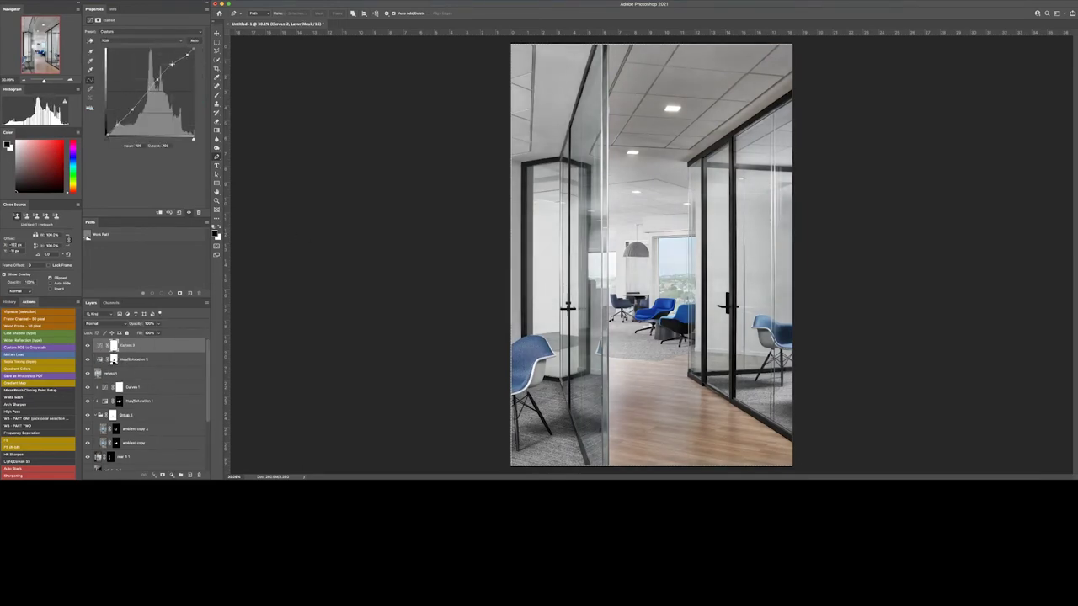
{"action": "key", "text": "ctrl+i"}
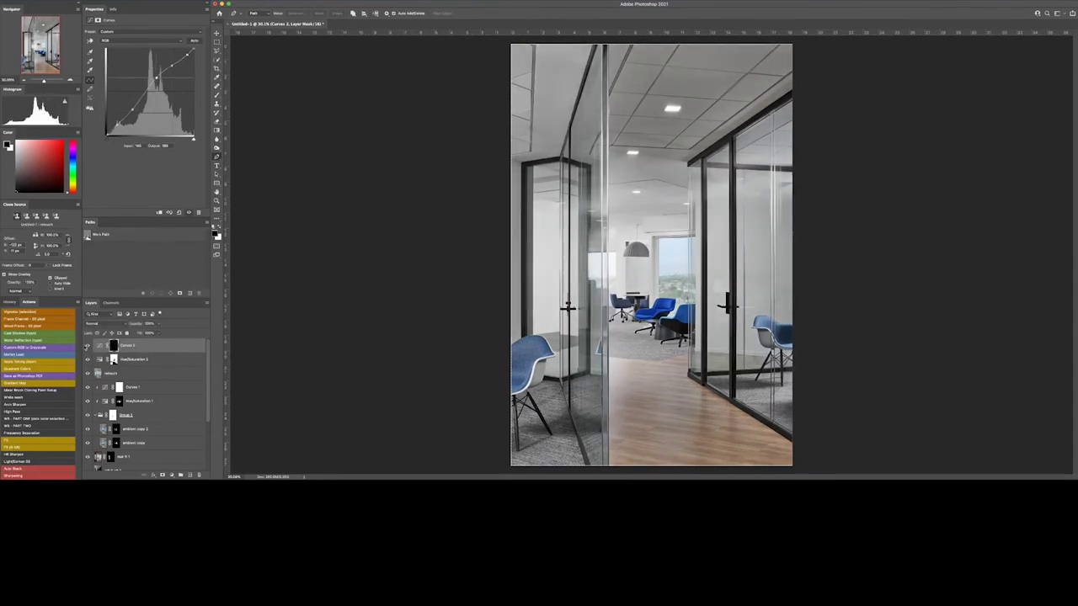
{"action": "key", "text": "b"}
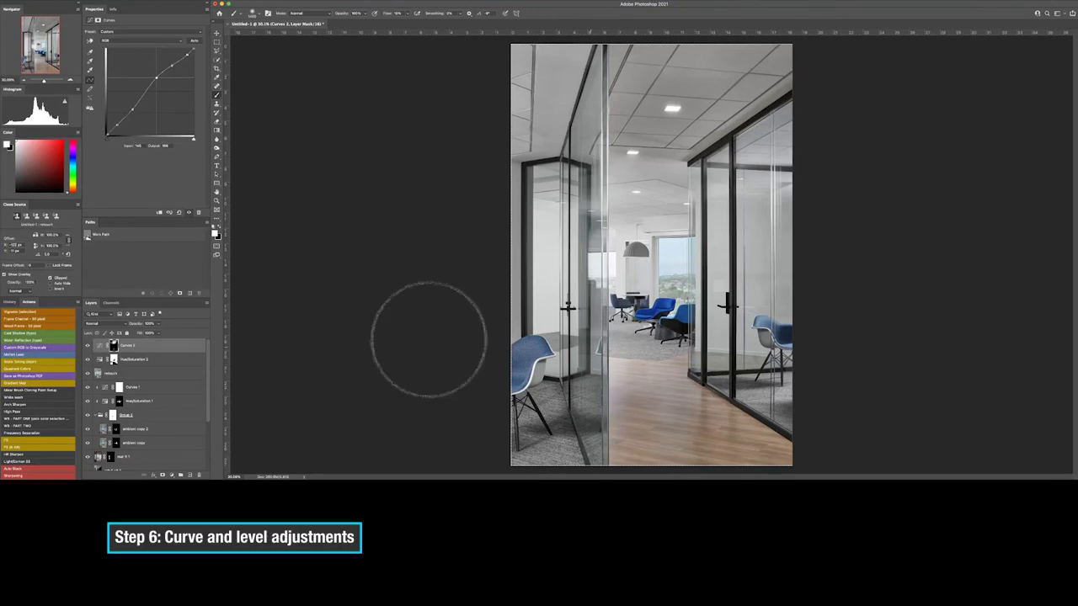
{"action": "left_click_drag", "start_coordinate": [173, 65], "coordinate": [150, 88]}
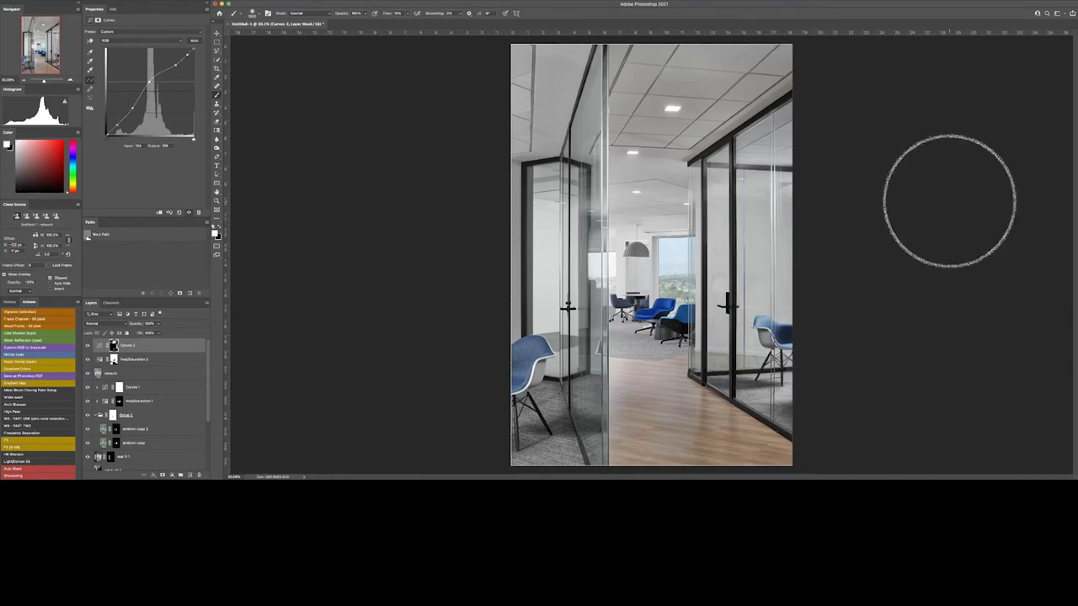
Zoom in on the window area and select the Hue/Saturation 2 layer's mask
{"action": "key", "text": "z"}
{"action": "left_click_drag", "start_coordinate": [616, 261], "coordinate": [652, 252]}
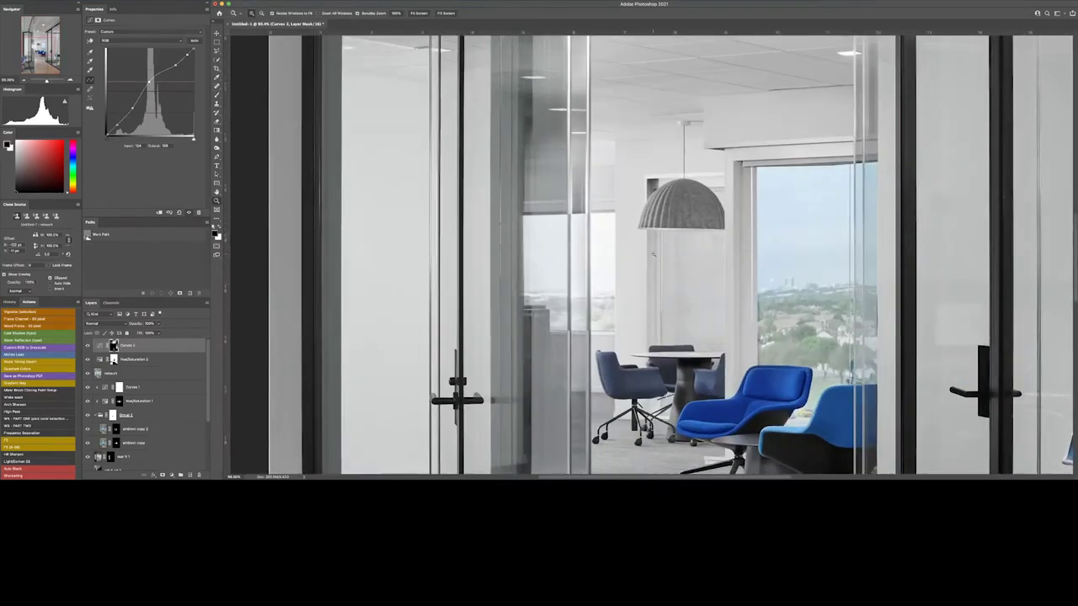
{"action": "key", "text": "l"}
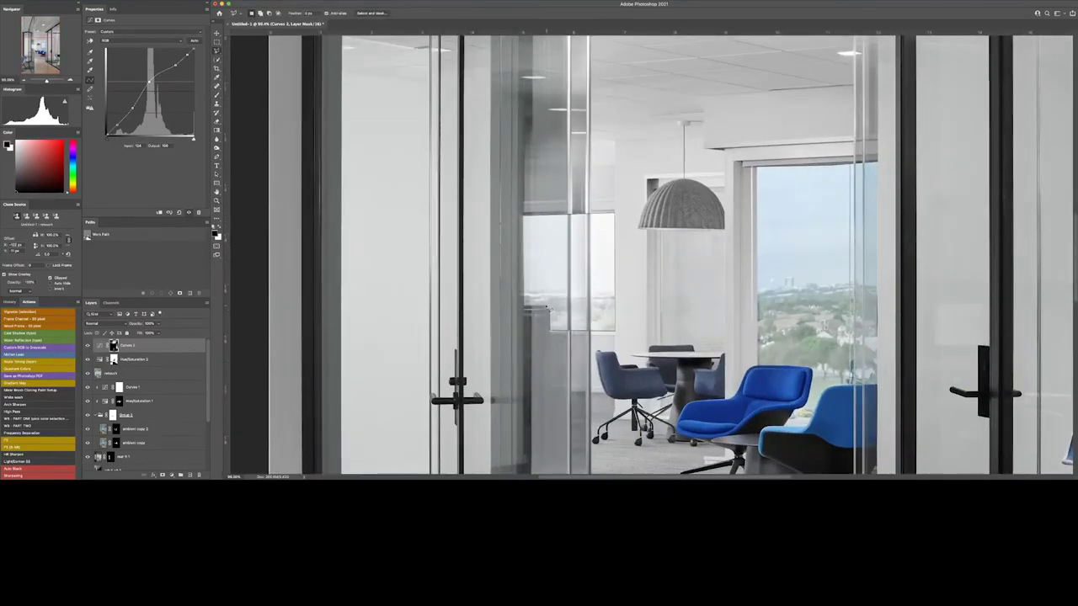
{"action": "left_click", "coordinate": [133, 359]}
{"action": "key", "text": "b"}
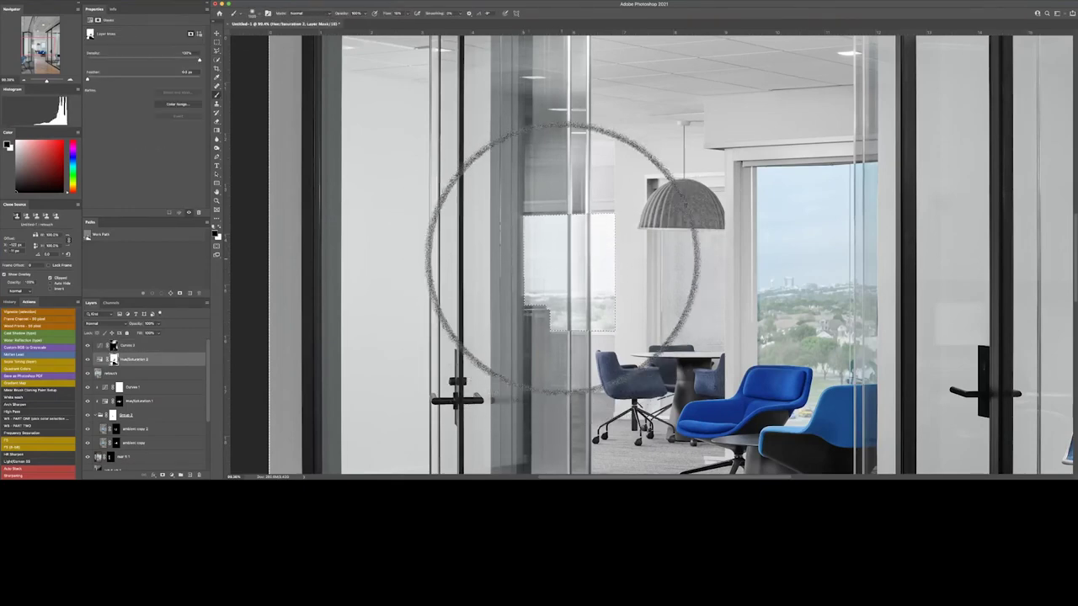
{"action": "key", "text": "ctrl+d"}
Lasso the narrow glass strip over the window and target the retouch layer for cloning
{"action": "key", "text": "l"}
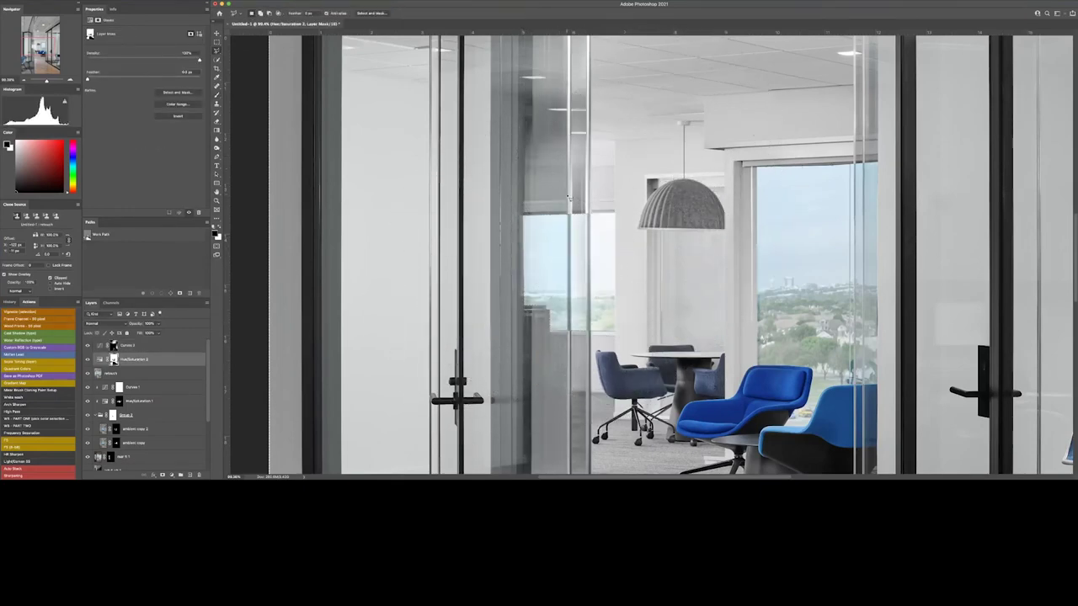
{"action": "left_click_drag", "start_coordinate": [567, 199], "coordinate": [589, 202]}
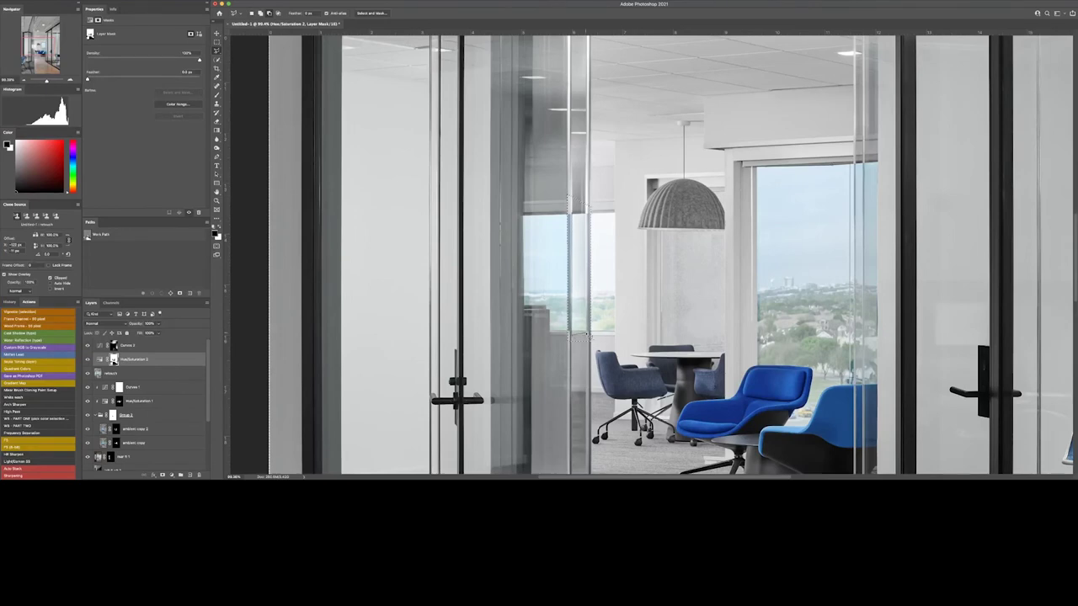
{"action": "key", "text": "s"}
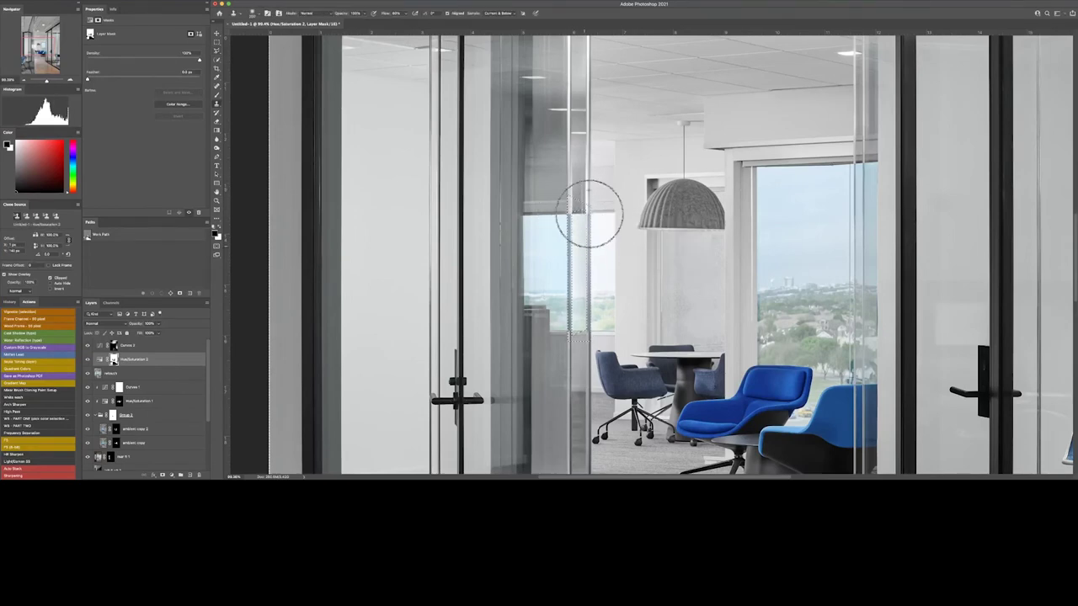
{"action": "key", "text": "alt+bracketleft"}
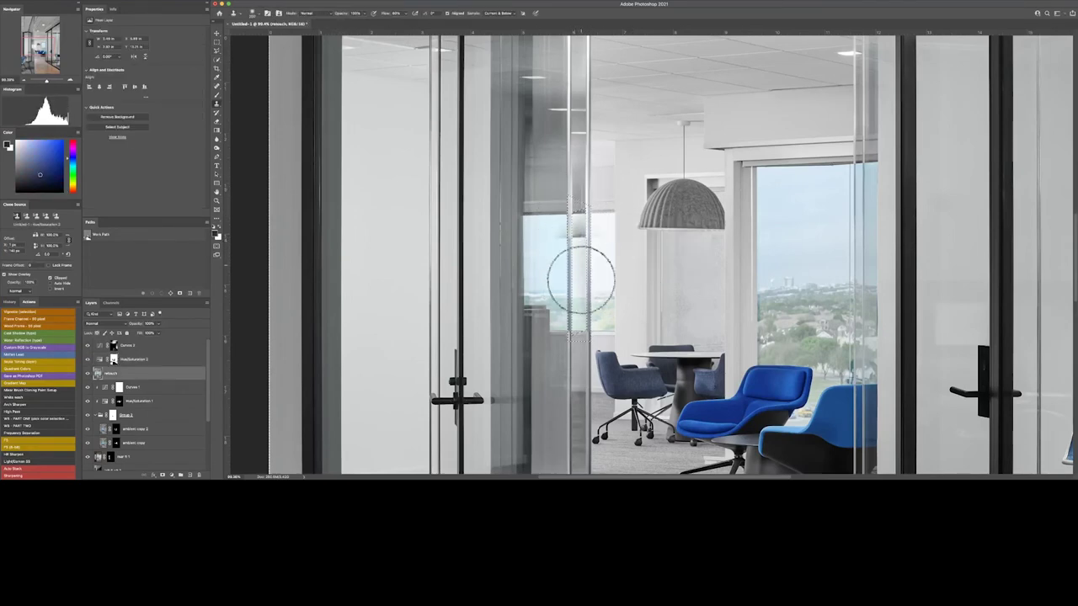
{"action": "key", "text": "ctrl+d"}
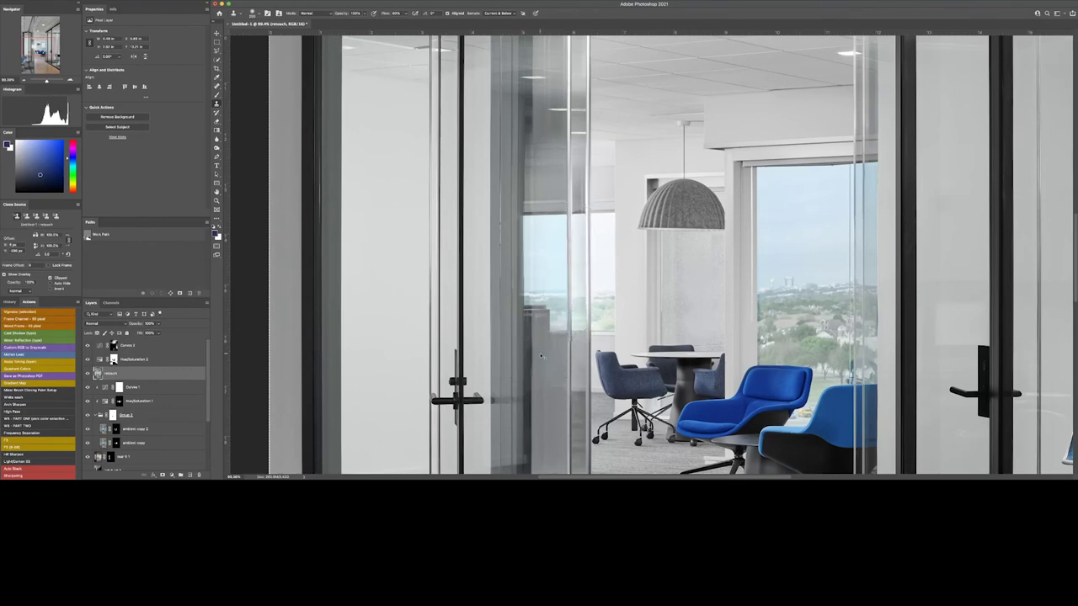
Clone away the glass-edge lines inside the strip selection, then deselect and zoom out
{"action": "key", "text": "l"}
{"action": "key", "text": "ctrl+shift+d"}
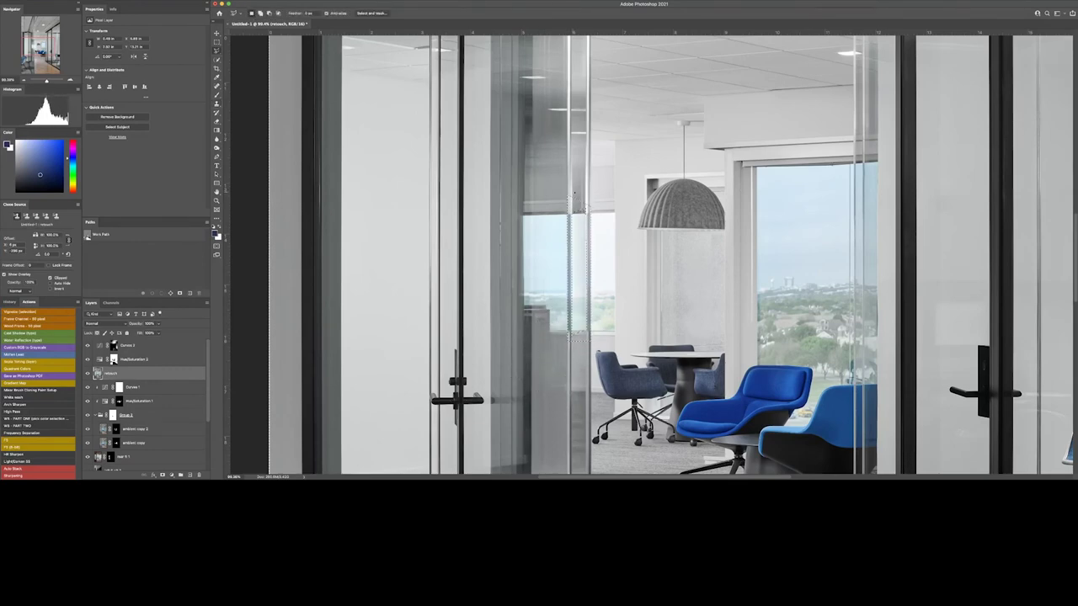
{"action": "left_click_drag", "start_coordinate": [574, 192], "coordinate": [573, 374]}
{"action": "key", "text": "s"}
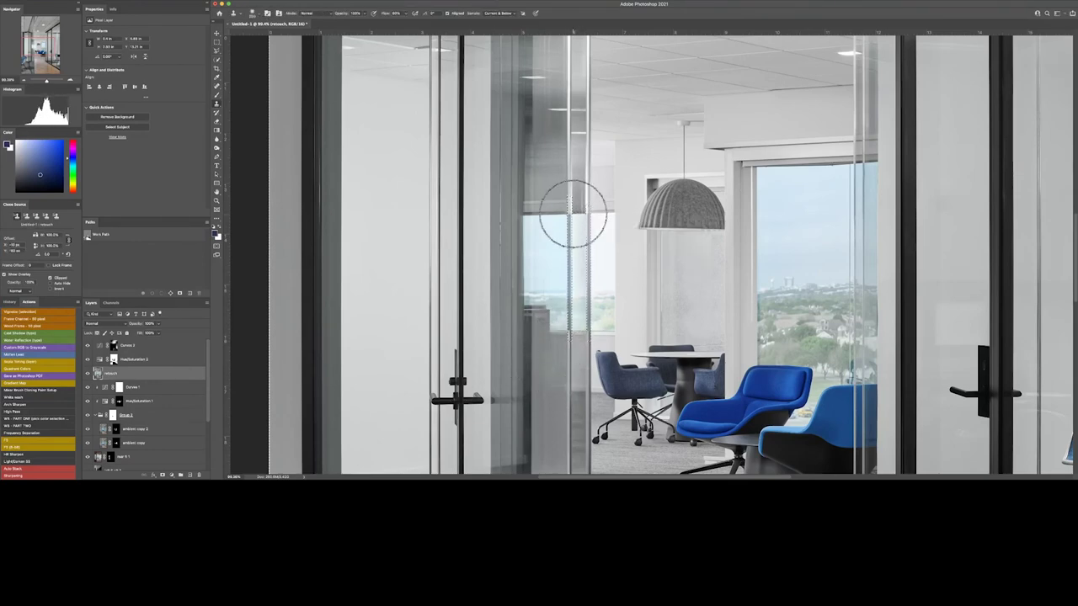
{"action": "left_click_drag", "start_coordinate": [576, 271], "coordinate": [565, 325]}
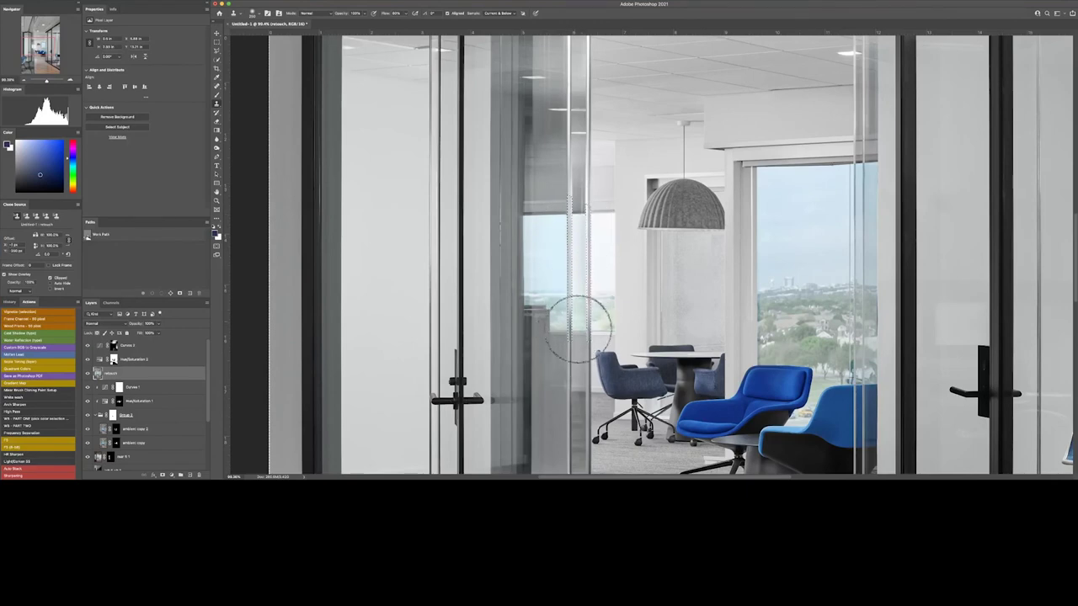
{"action": "key", "text": "ctrl+d"}
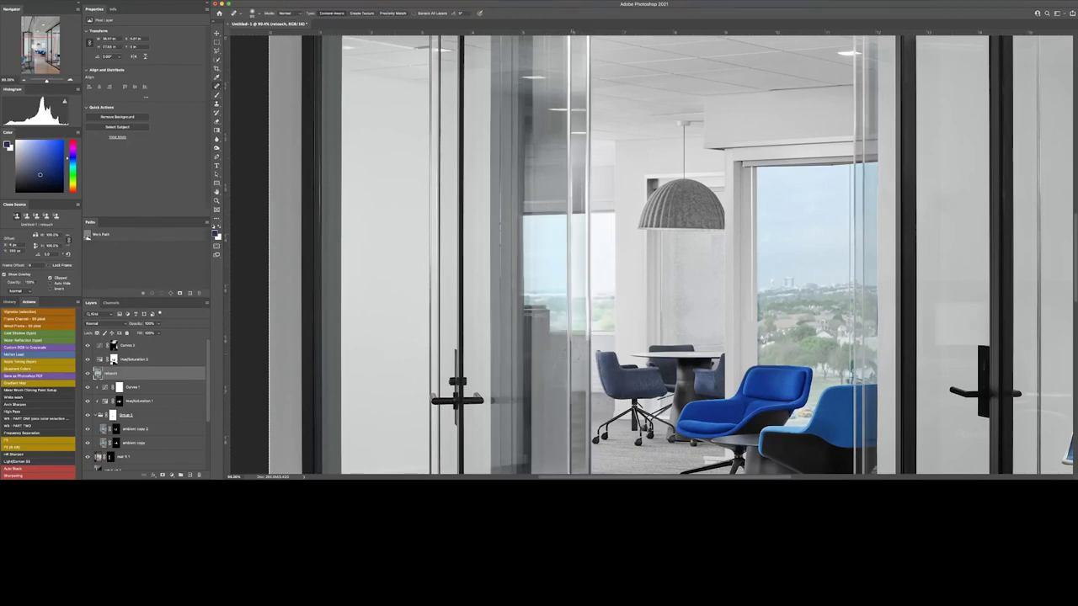
{"action": "key", "text": "j"}
{"action": "key", "text": "ctrl+minus"}
{"action": "key", "text": "ctrl+minus"}
{"action": "key", "text": "ctrl+minus"}
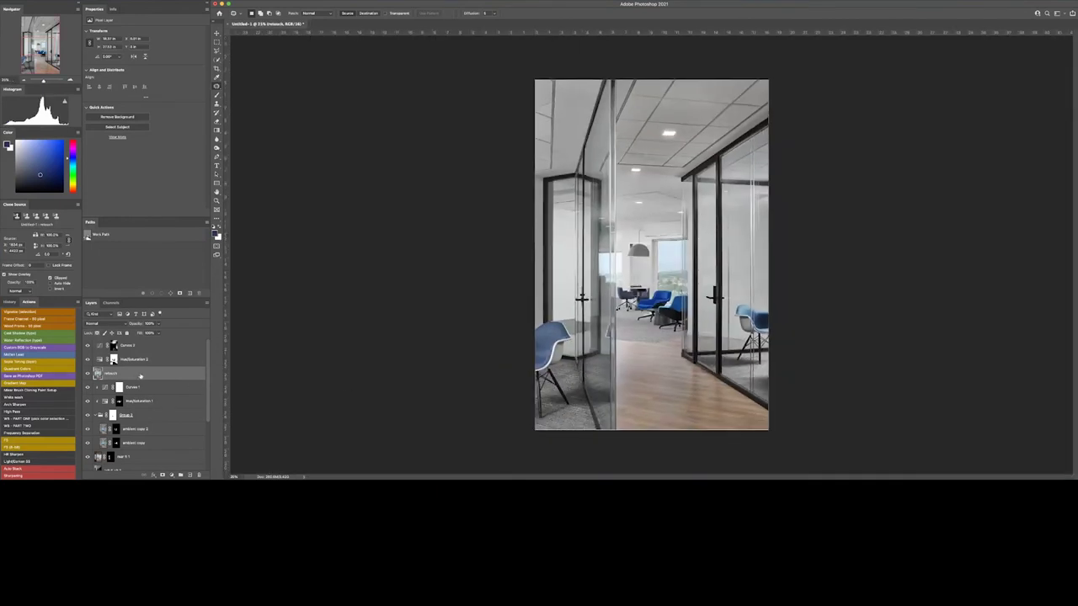
Add a Curves 3 layer with a slightly raised curve to brighten the photo
{"action": "scroll", "coordinate": [140, 376], "scroll_direction": "down", "scroll_amount": 3}
{"action": "key", "text": "shift+j"}
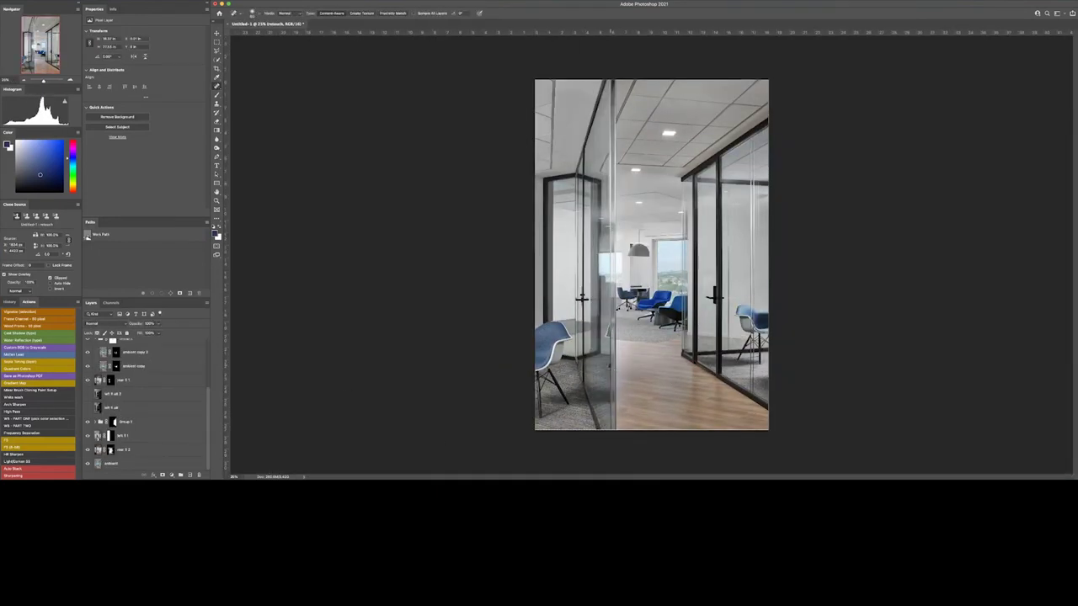
{"action": "key", "text": "F2"}
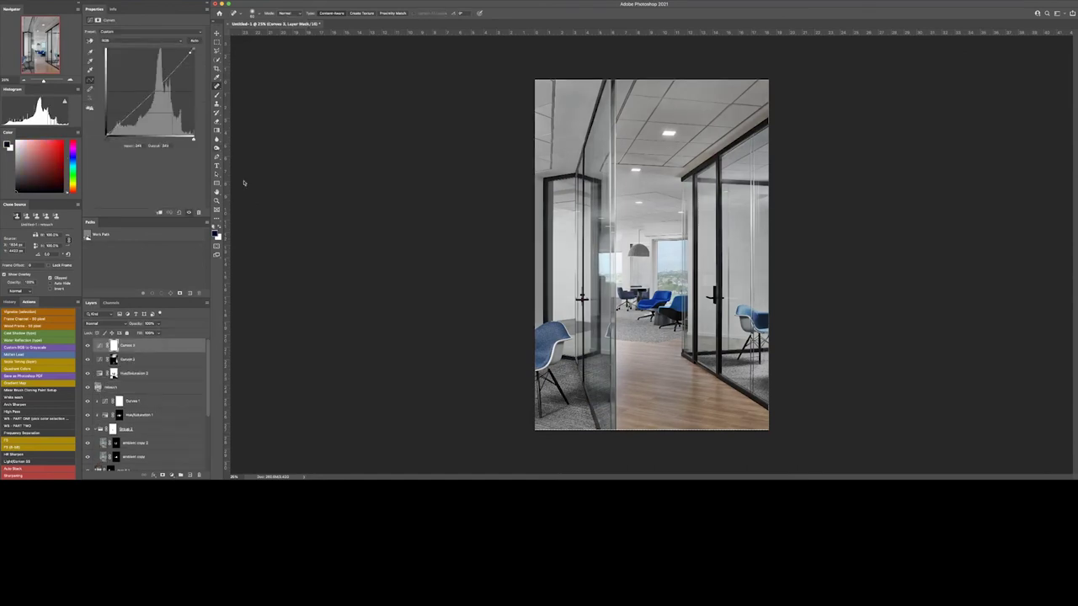
{"action": "left_click_drag", "start_coordinate": [171, 72], "coordinate": [172, 66]}
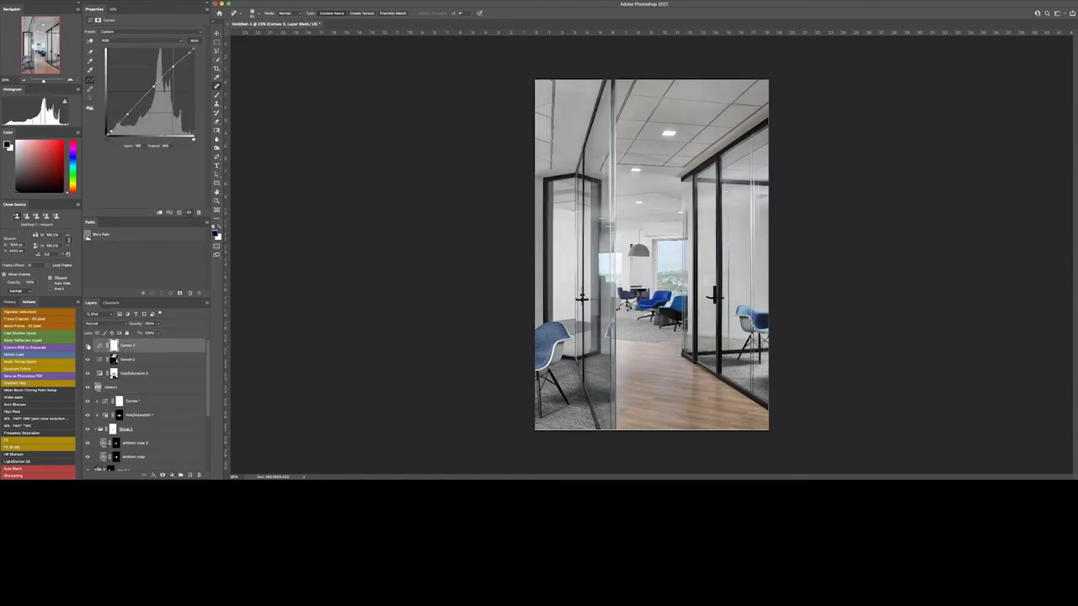
Patch the ceiling blemish near the left glass corner on the retouch layer
{"action": "left_click", "coordinate": [127, 386]}
{"action": "scroll", "coordinate": [578, 104], "scroll_direction": "up", "scroll_amount": 5}
{"action": "key", "text": "j"}
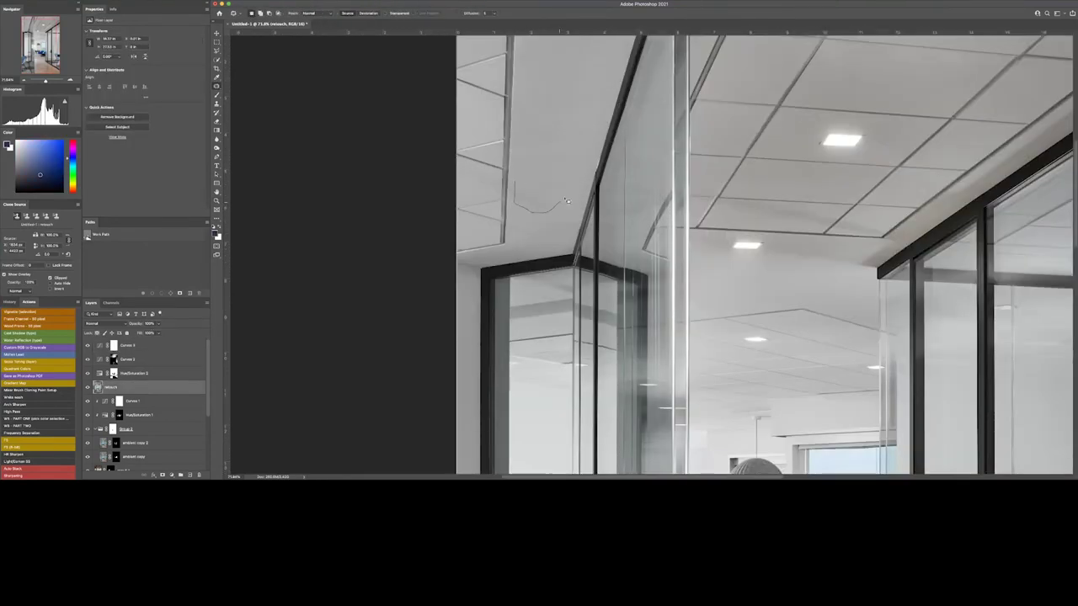
{"action": "left_click_drag", "start_coordinate": [537, 172], "coordinate": [539, 212]}
{"action": "left_click_drag", "start_coordinate": [539, 192], "coordinate": [561, 120]}
Pan across the ceiling junctions with the Spot Healing Brush active
{"action": "scroll", "coordinate": [553, 180], "scroll_direction": "down", "scroll_amount": 1}
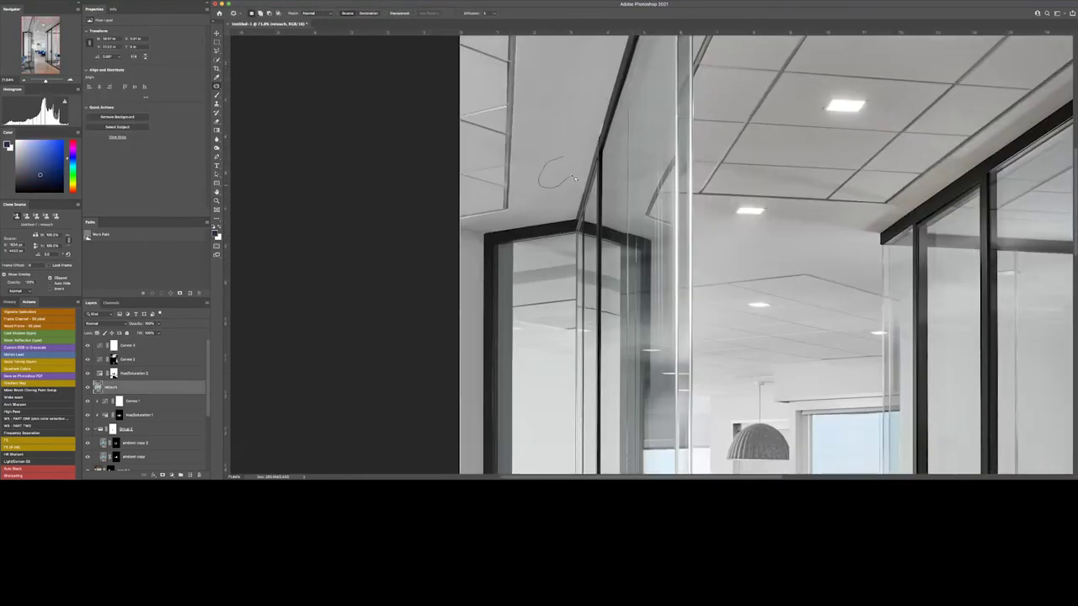
{"action": "scroll", "coordinate": [364, 211], "scroll_direction": "right", "scroll_amount": 4}
{"action": "scroll", "coordinate": [365, 210], "scroll_direction": "right", "scroll_amount": 4}
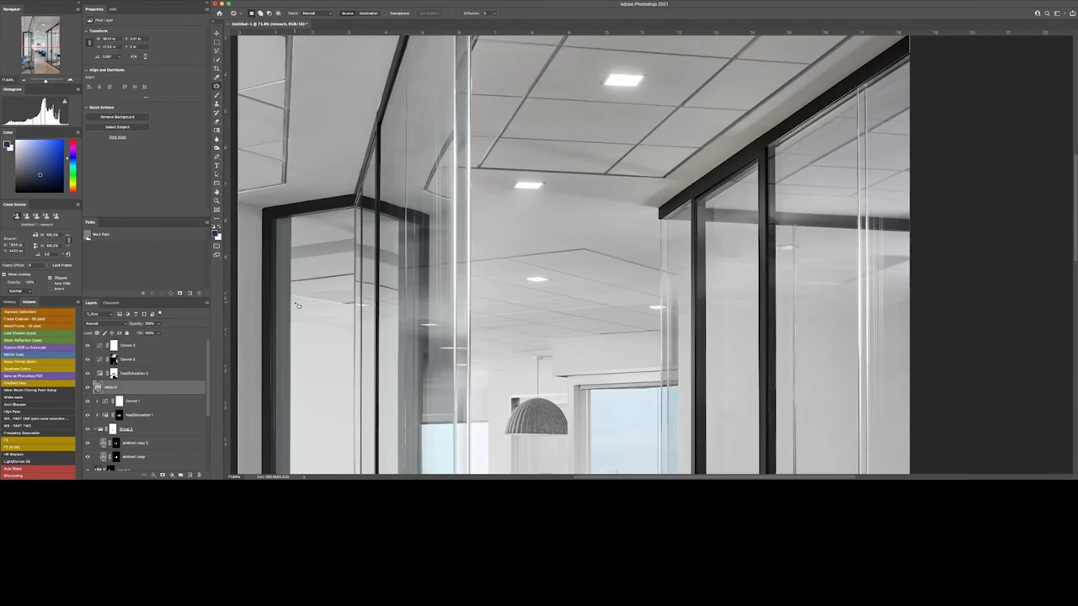
{"action": "scroll", "coordinate": [364, 331], "scroll_direction": "left", "scroll_amount": 2}
{"action": "key", "text": "shift+j"}
{"action": "scroll", "coordinate": [364, 330], "scroll_direction": "right", "scroll_amount": 6}
{"action": "scroll", "coordinate": [364, 331], "scroll_direction": "down", "scroll_amount": 5}
{"action": "scroll", "coordinate": [364, 331], "scroll_direction": "up", "scroll_amount": 5}
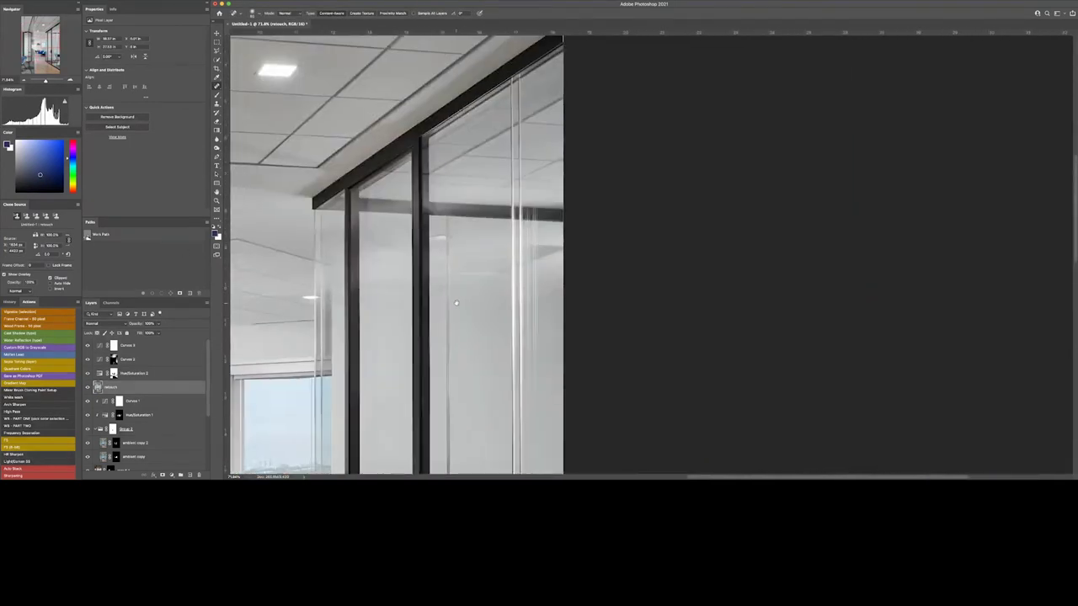
{"action": "scroll", "coordinate": [364, 330], "scroll_direction": "left", "scroll_amount": 2}
With the Clone Stamp selected, zoom so the photo fills the window height
{"action": "key", "text": "s"}
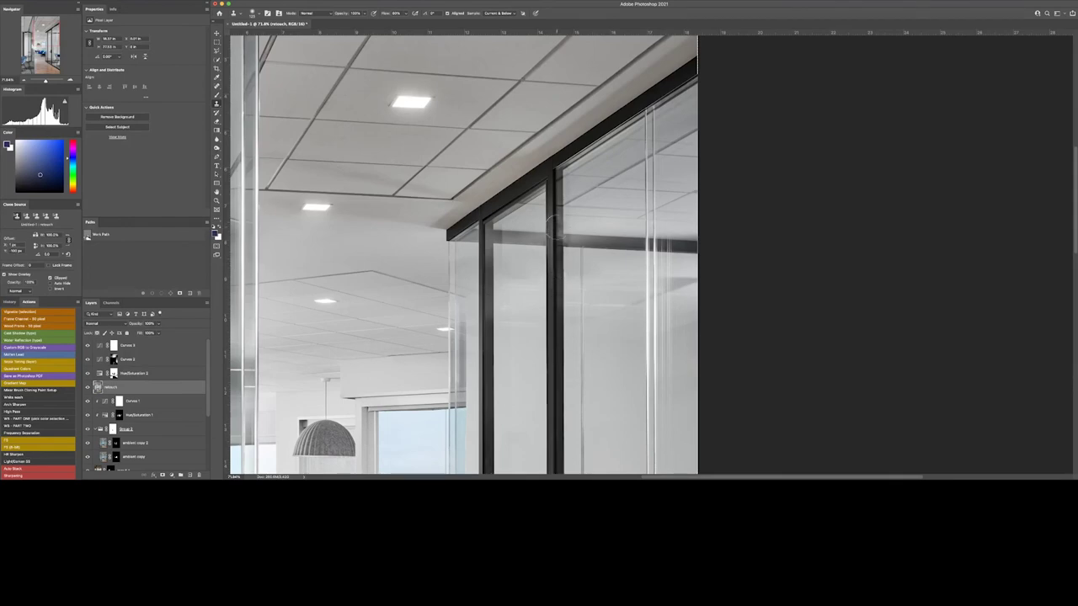
{"action": "scroll", "coordinate": [592, 318], "scroll_direction": "down", "scroll_amount": 5}
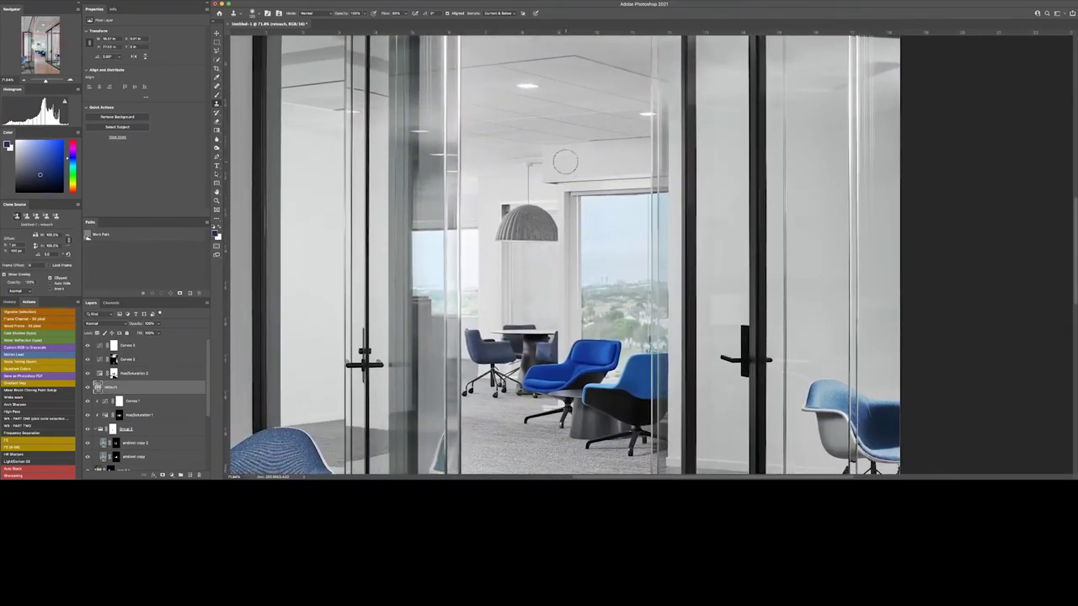
{"action": "scroll", "coordinate": [566, 162], "scroll_direction": "down", "scroll_amount": 3}
{"action": "scroll", "coordinate": [566, 166], "scroll_direction": "down", "scroll_amount": 2}
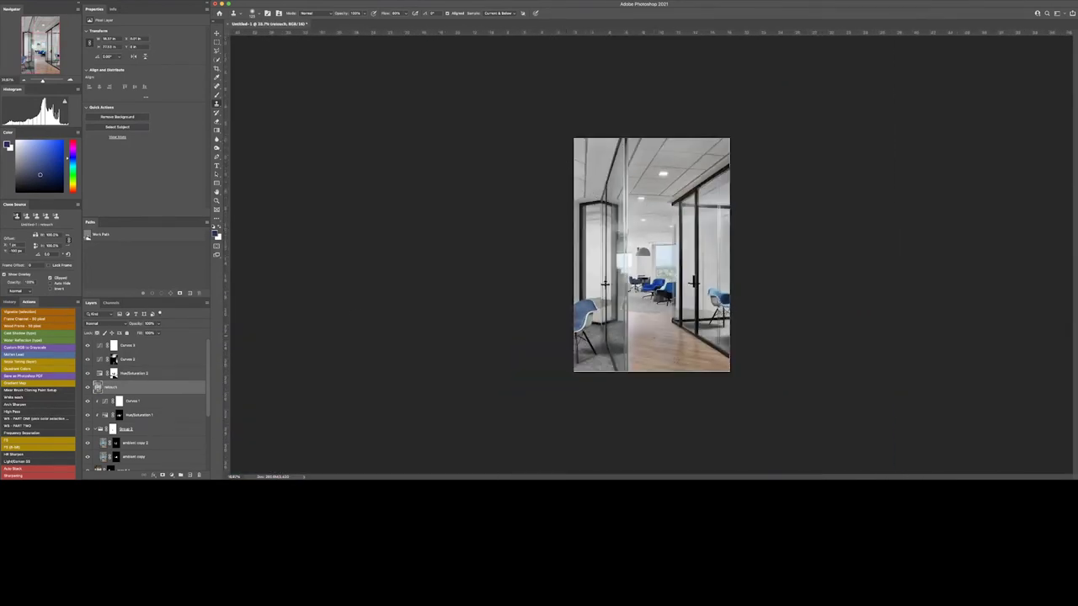
{"action": "key", "text": "ctrl+plus"}
{"action": "key", "text": "ctrl+plus"}
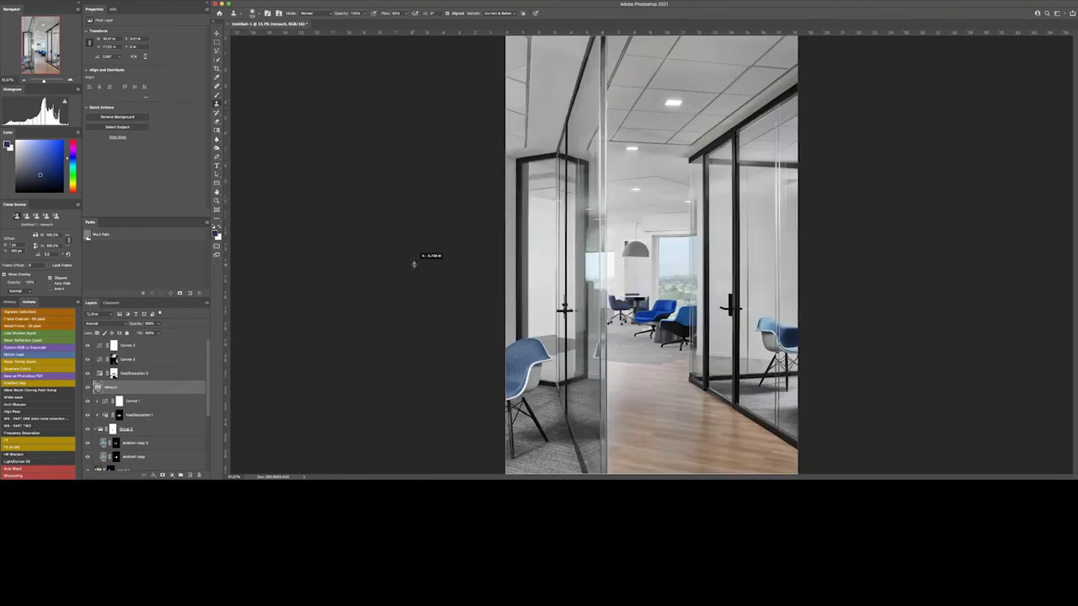
{"action": "scroll", "coordinate": [589, 126], "scroll_direction": "up", "scroll_amount": 5}
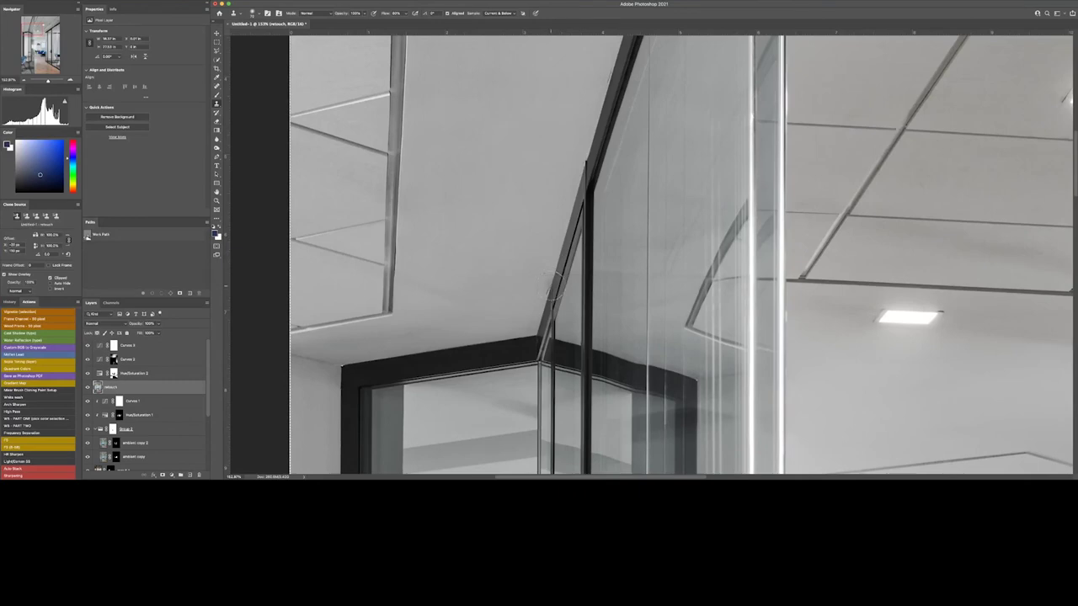
{"action": "scroll", "coordinate": [527, 243], "scroll_direction": "down", "scroll_amount": 5}
{"action": "key", "text": "j"}
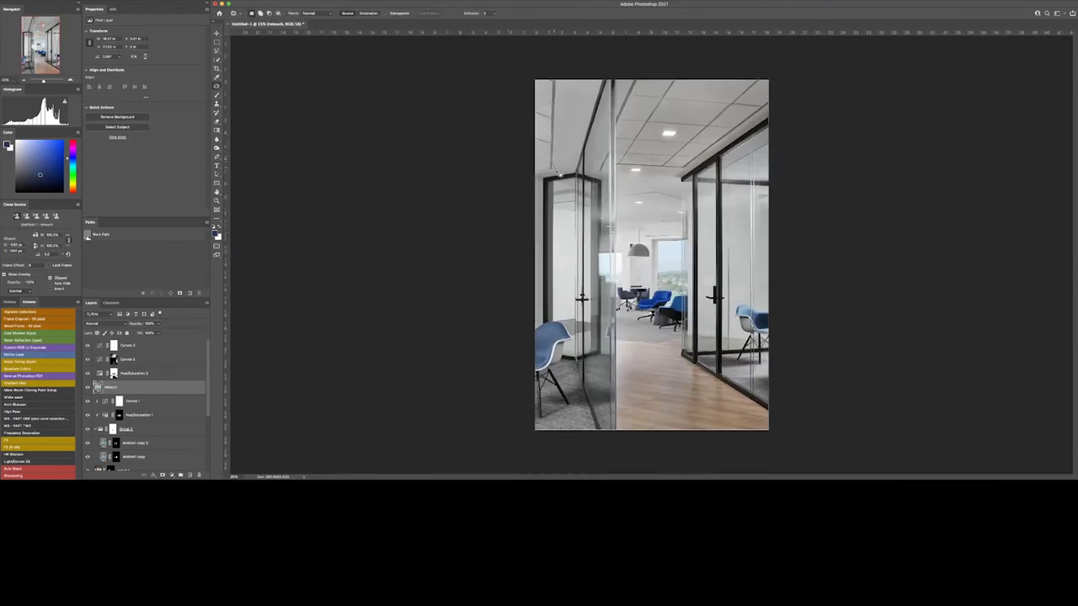